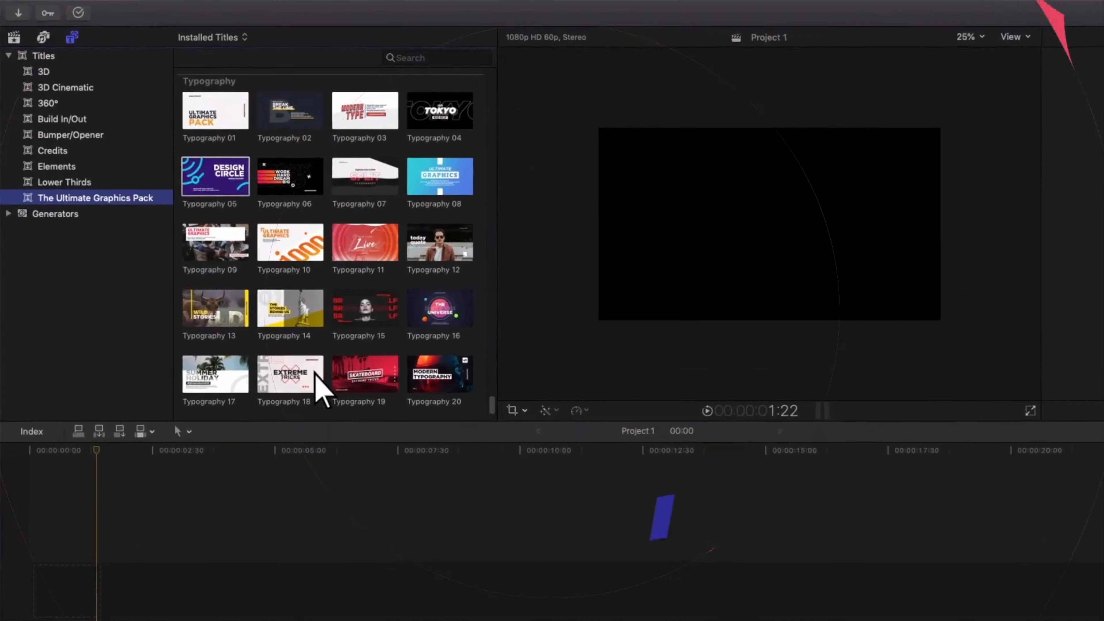
Add the Typography 05 title at the start of the timeline and set its Text 1 to ULTIMATE and Text 2 to GRAPHICS.
left_click_drag(233, 191, 44, 501)
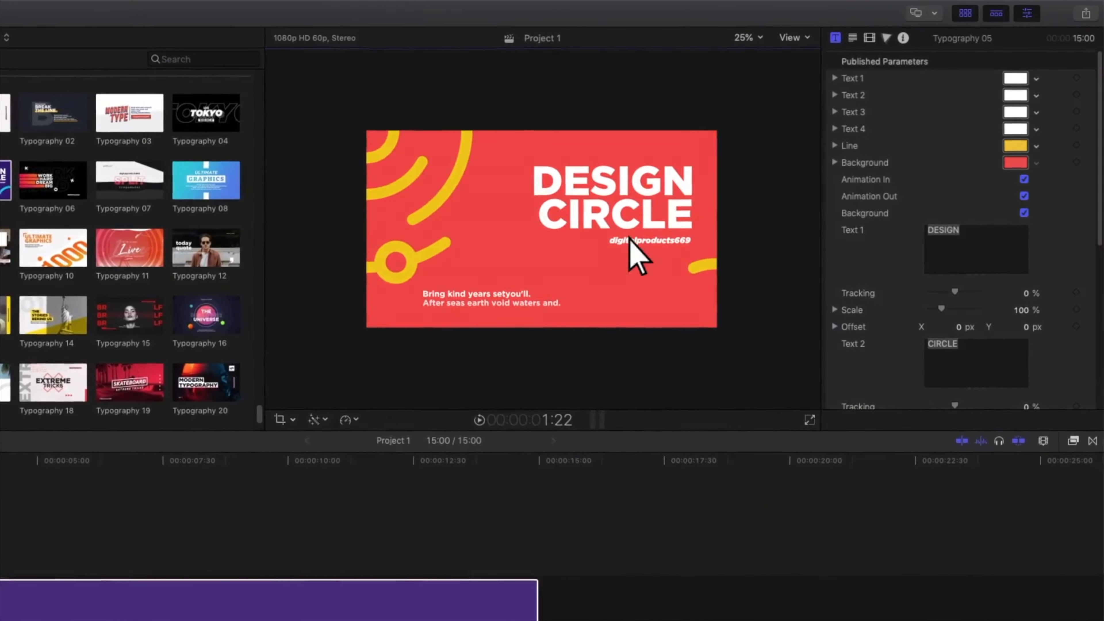
double_click(965, 229)
type("ULTIMATE")
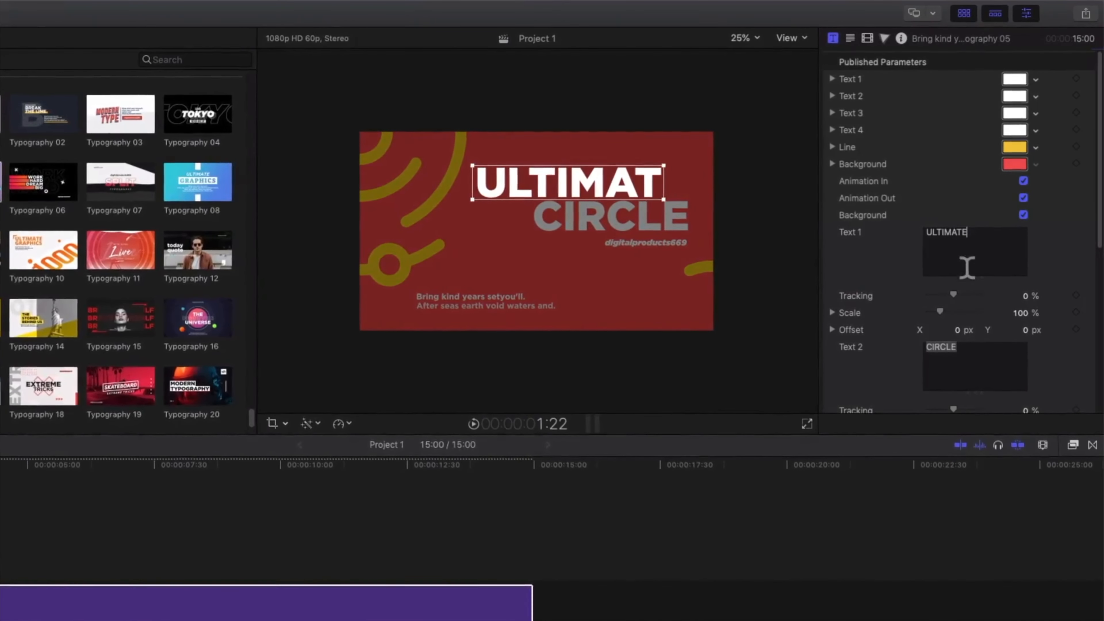
double_click(978, 342)
type("GRAPHICS")
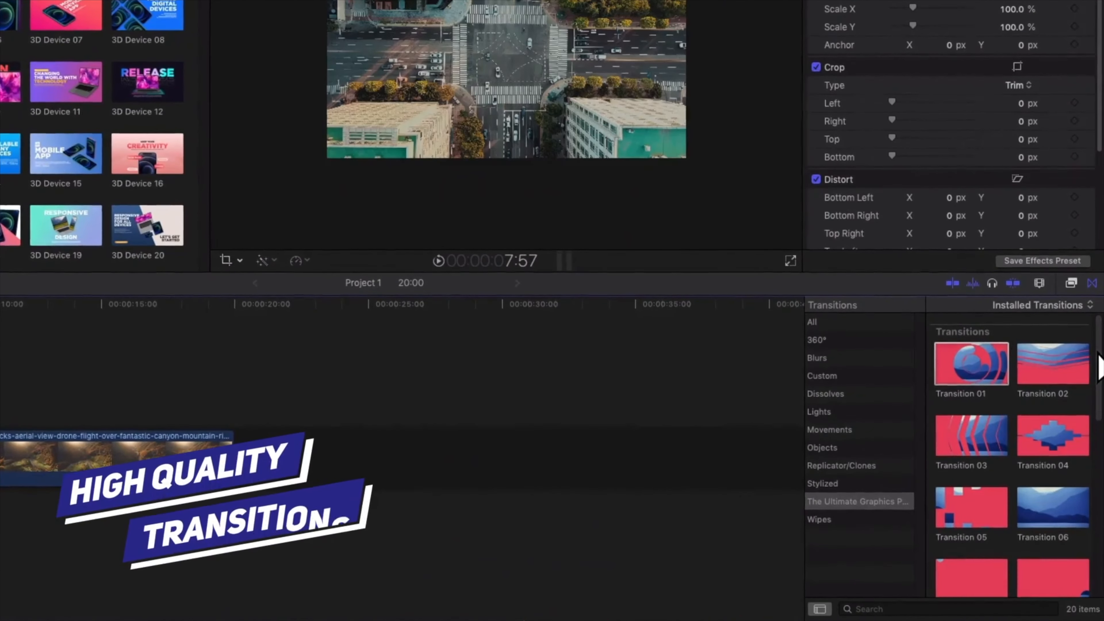
Place a transition from The Ultimate Graphics Pack's transitions on the end of the aerial canyon clip in the timeline.
scroll(1095, 382, "down", 10)
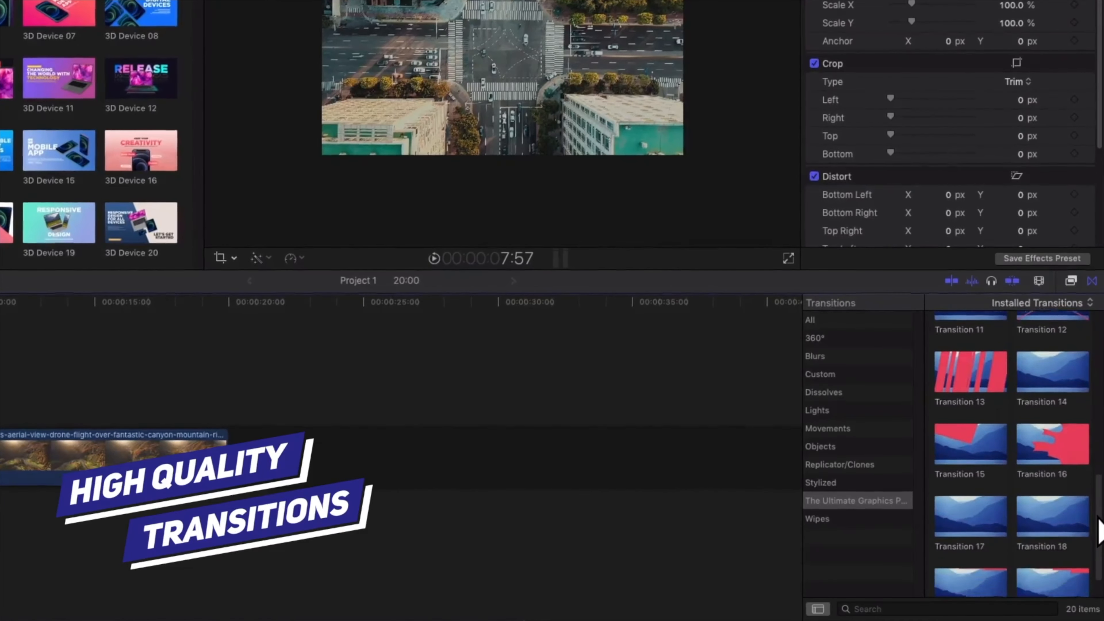
left_click_drag(1099, 519, 1100, 536)
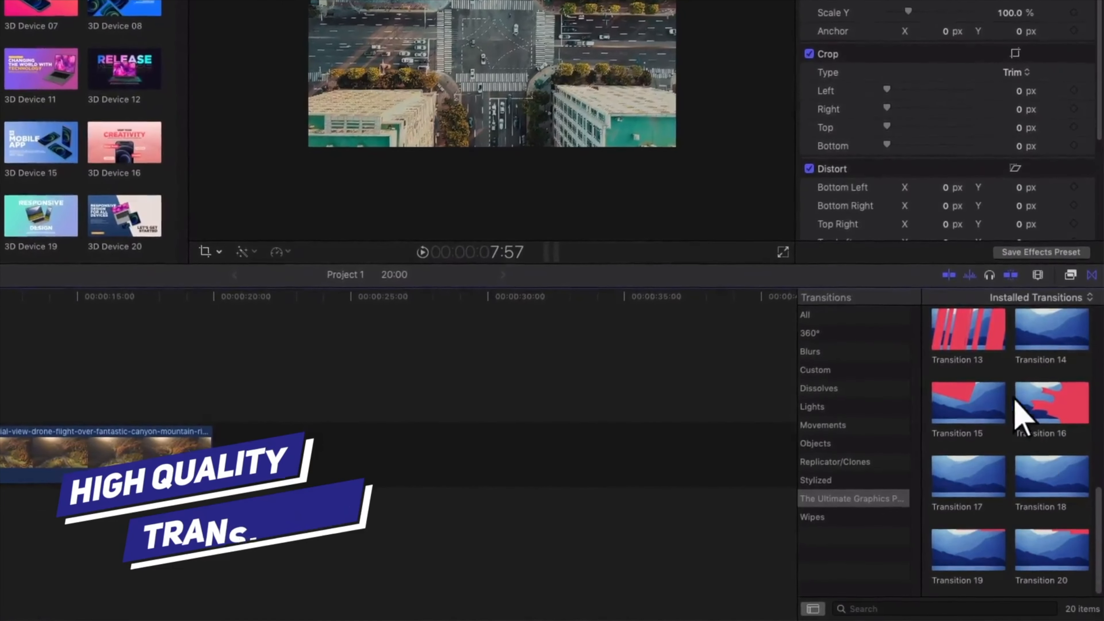
left_click_drag(976, 343, 348, 478)
left_click_drag(347, 478, 217, 506)
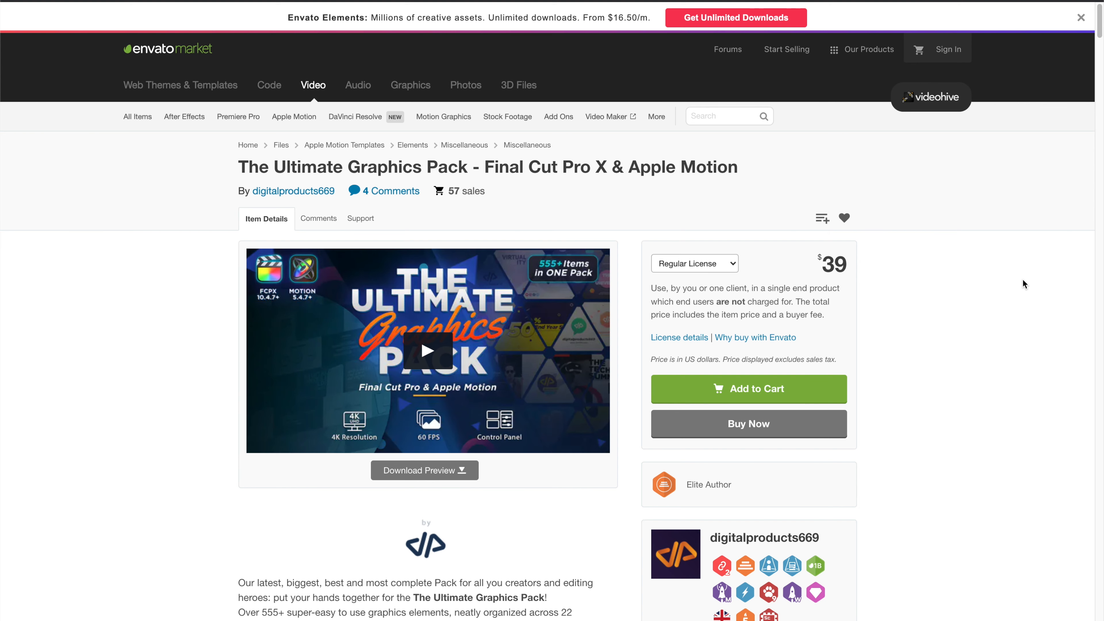
Review the price, description and features list on The Ultimate Graphics Pack's product page.
scroll(1027, 274, "down", 3)
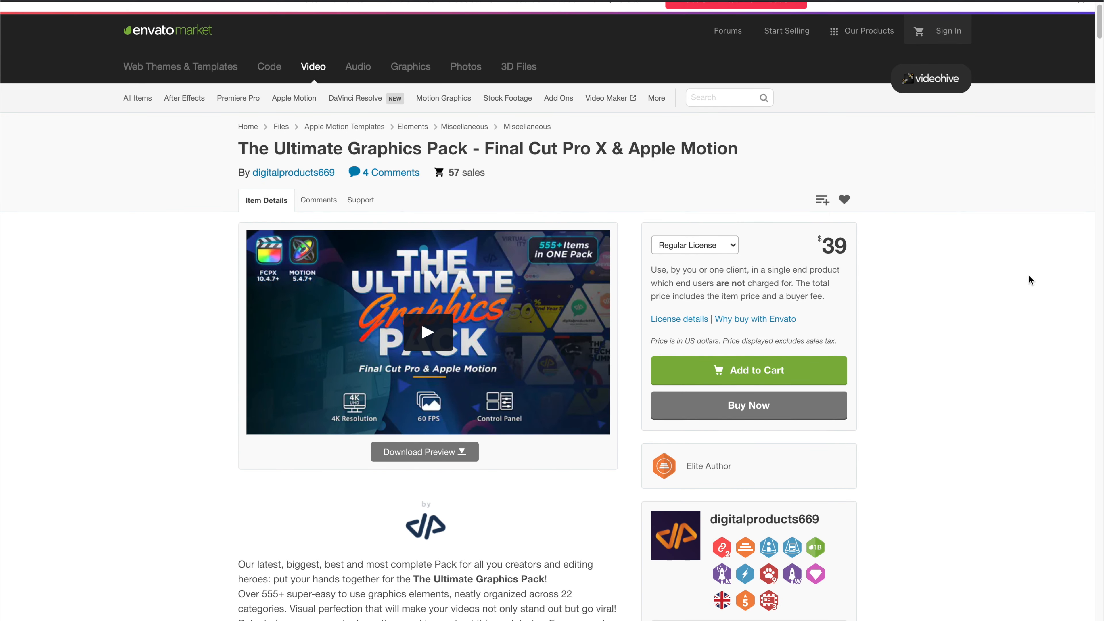
scroll(1028, 277, "down", 1)
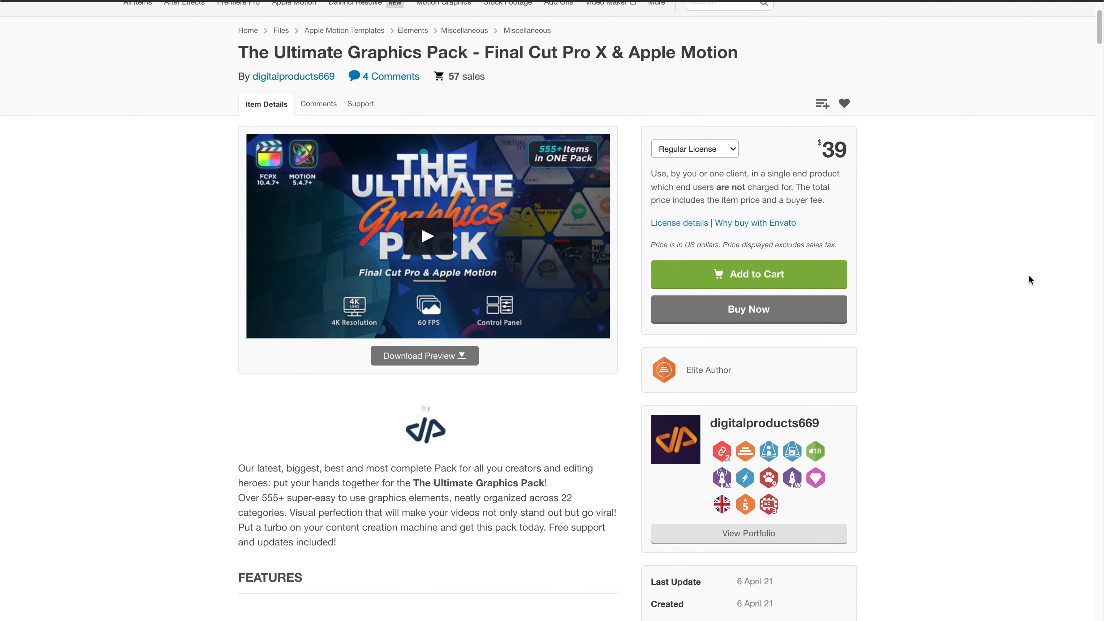
left_click_drag(818, 149, 858, 152)
scroll(900, 164, "down", 7)
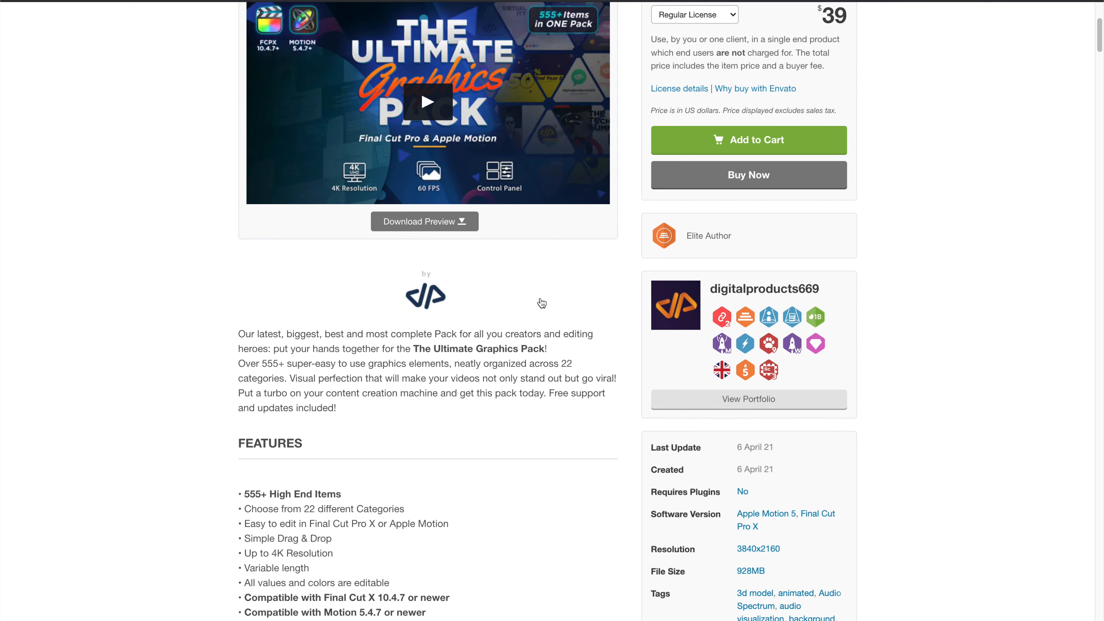
scroll(542, 303, "up", 1)
scroll(542, 303, "down", 4)
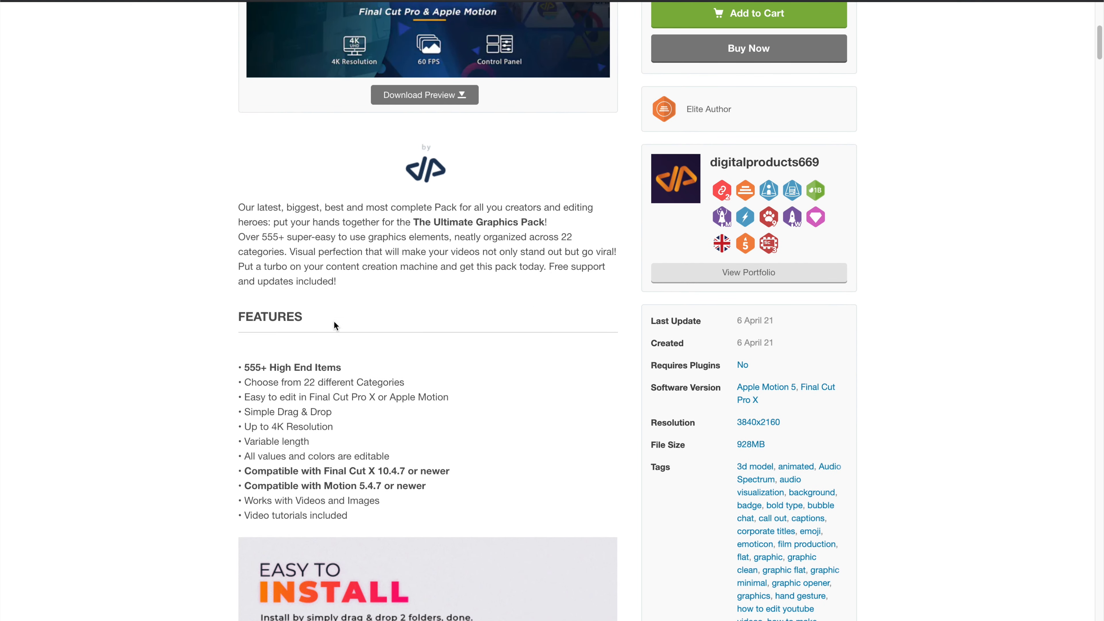
scroll(316, 344, "down", 3)
left_click_drag(241, 280, 277, 283)
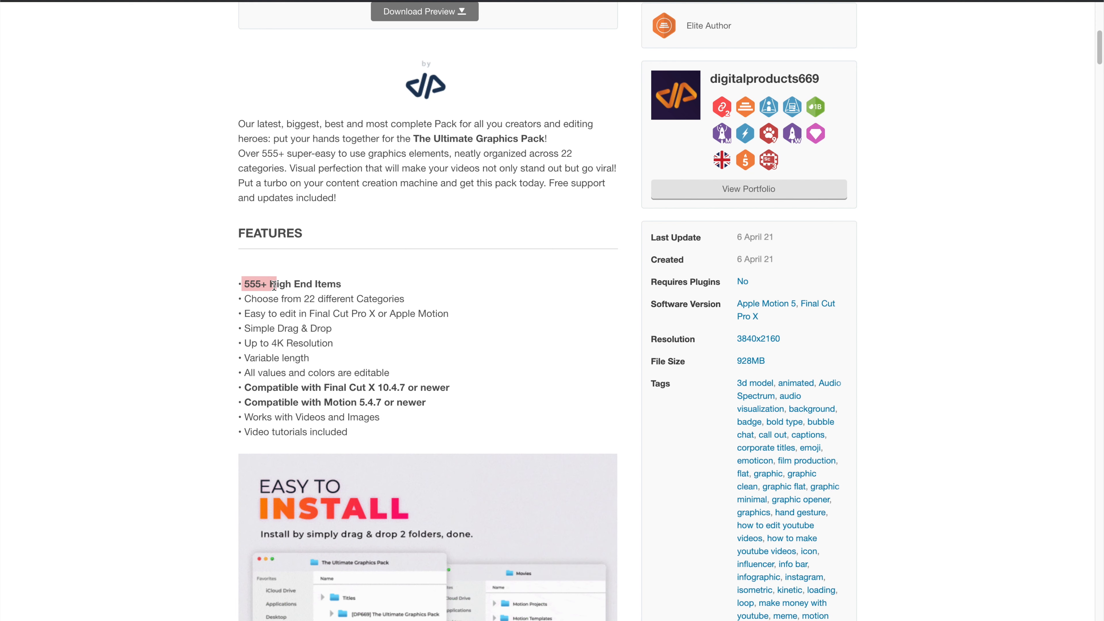
scroll(411, 290, "down", 5)
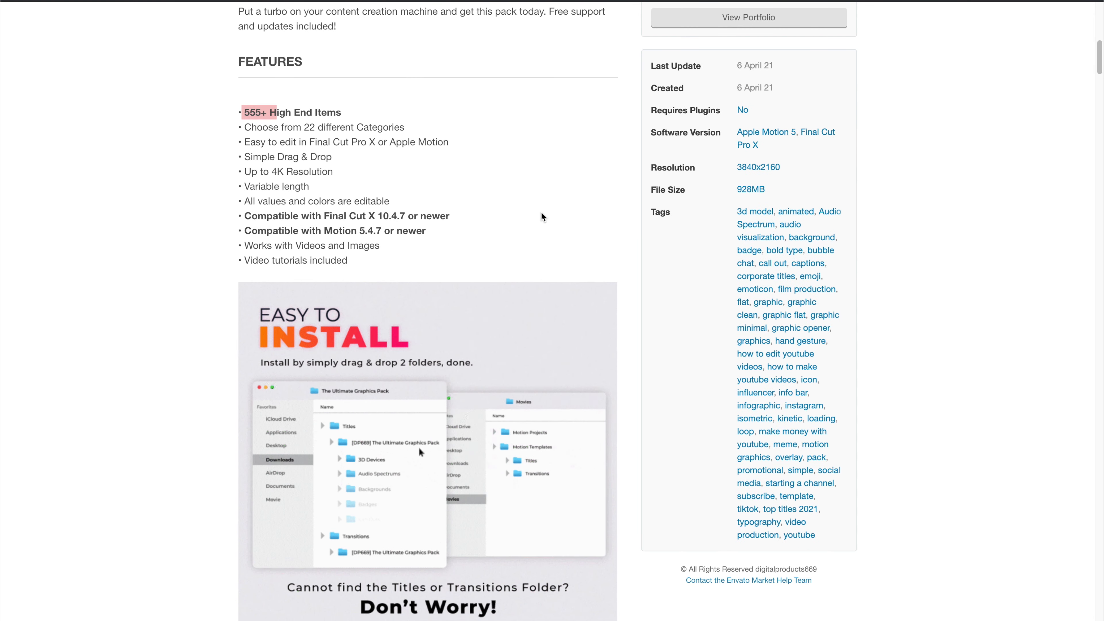
Look through the product page's installation and customization sections and its previews of emoticons, bubble chats and hand gestures.
scroll(541, 217, "down", 5)
scroll(633, 208, "down", 15)
scroll(227, 173, "up", 10)
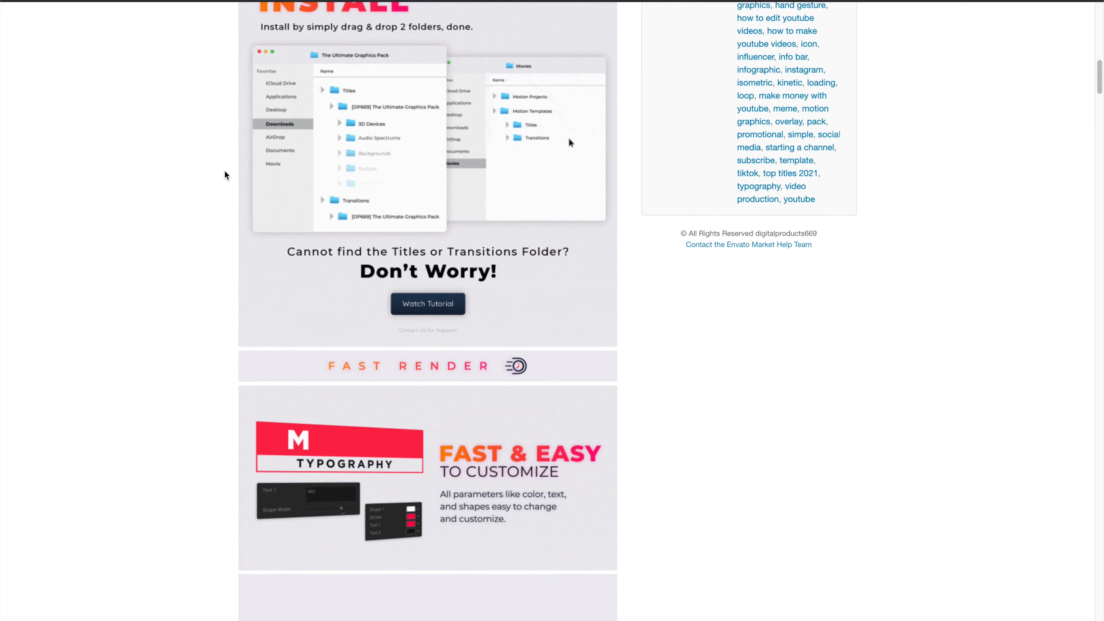
scroll(342, 203, "down", 5)
scroll(645, 247, "down", 7)
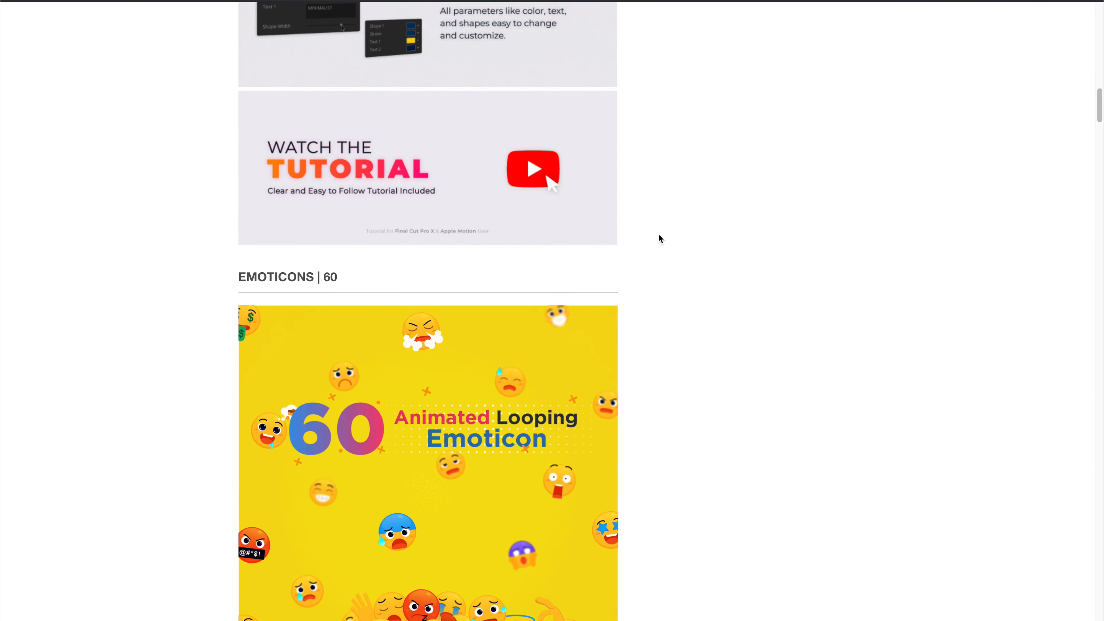
scroll(658, 238, "down", 14)
scroll(658, 236, "down", 7)
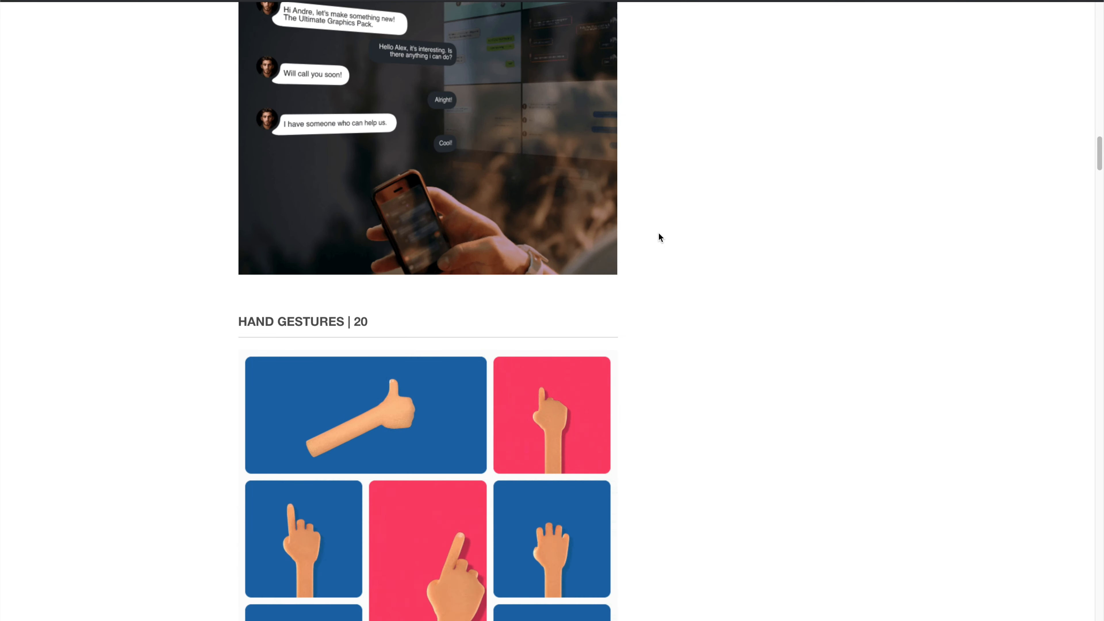
scroll(658, 237, "up", 7)
scroll(658, 233, "down", 7)
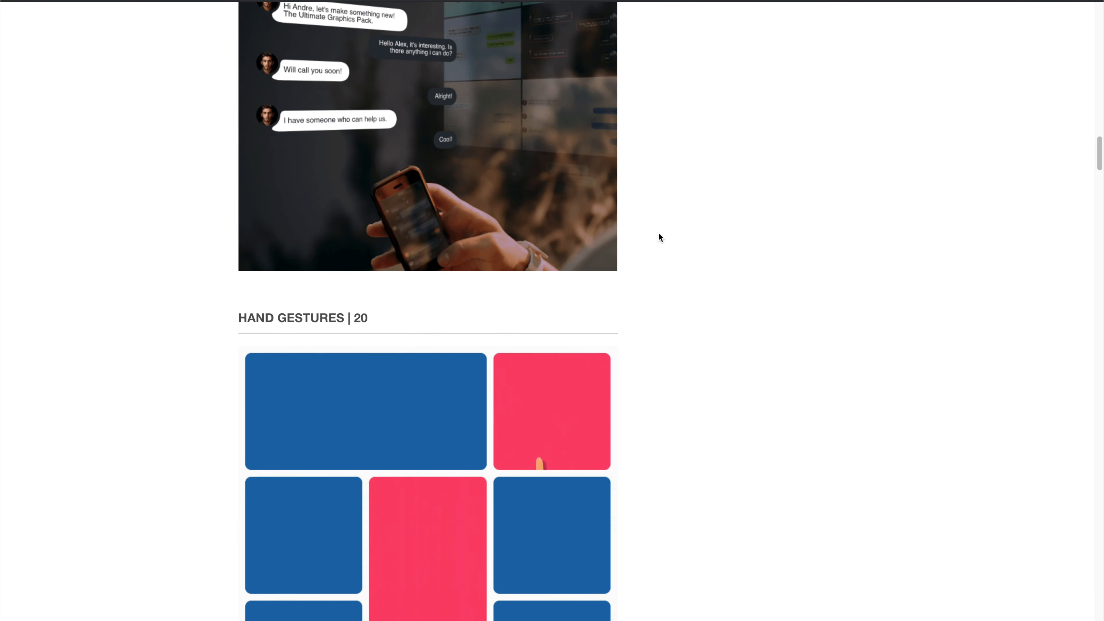
scroll(659, 233, "up", 6)
scroll(659, 238, "down", 3)
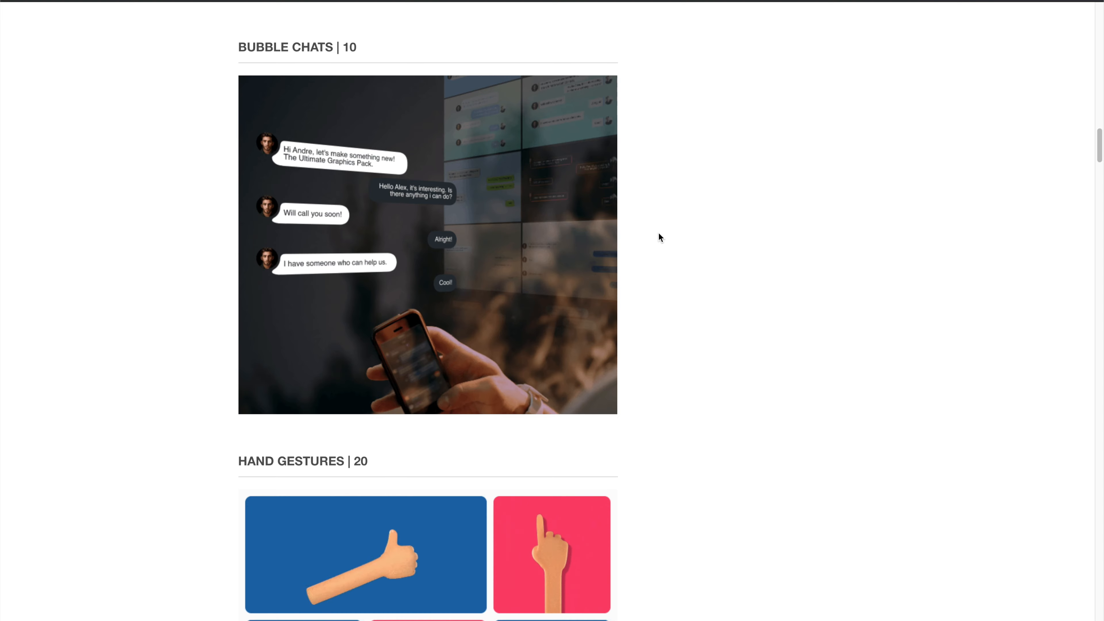
scroll(658, 233, "down", 3)
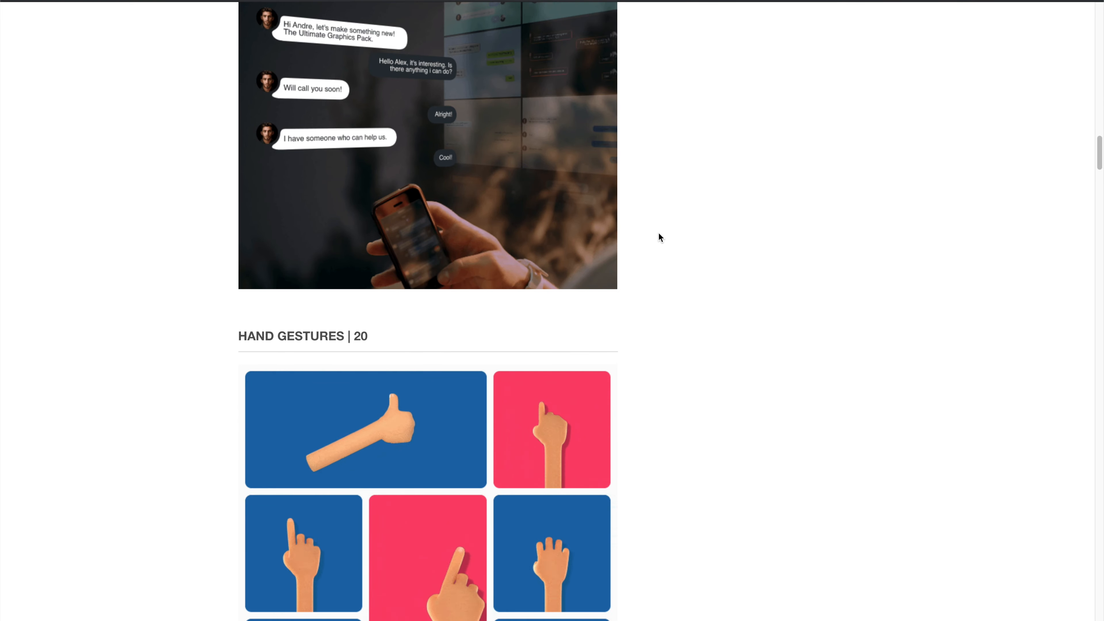
scroll(659, 233, "down", 3)
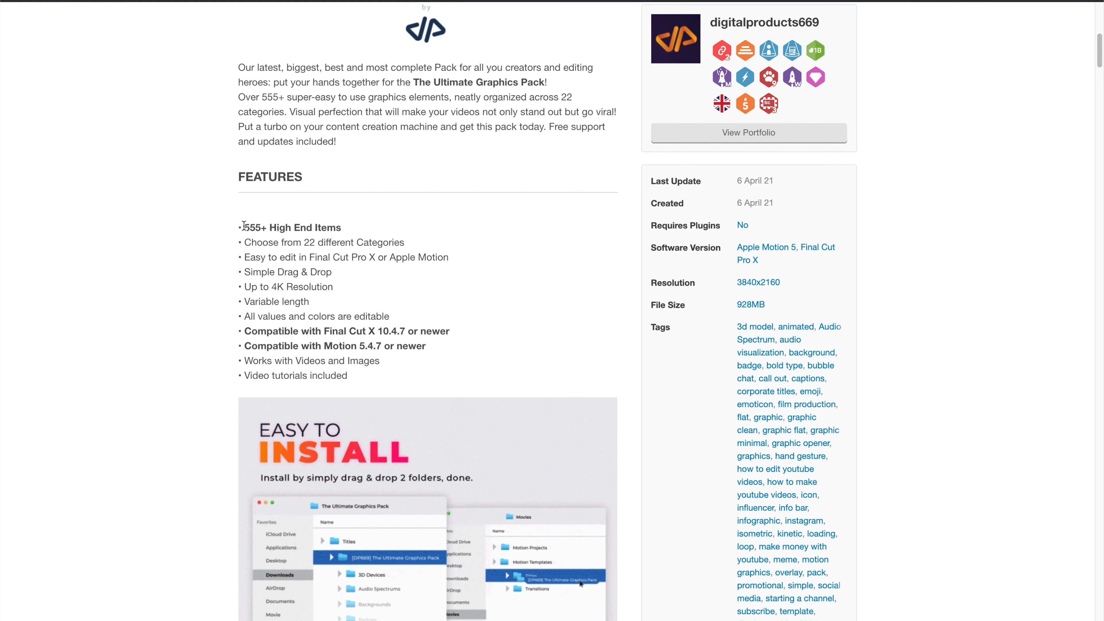
Highlight the "555+ High End Items" feature on the product page and the "2 lucky winners" text on the giveaway page.
left_click_drag(243, 225, 352, 231)
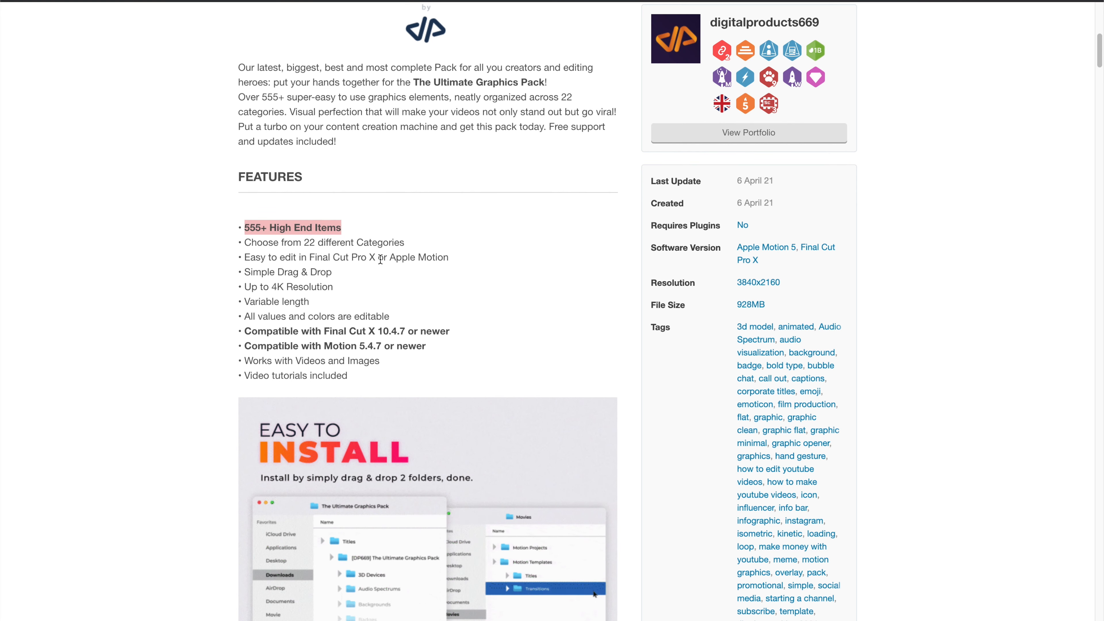
scroll(599, 239, "down", 2)
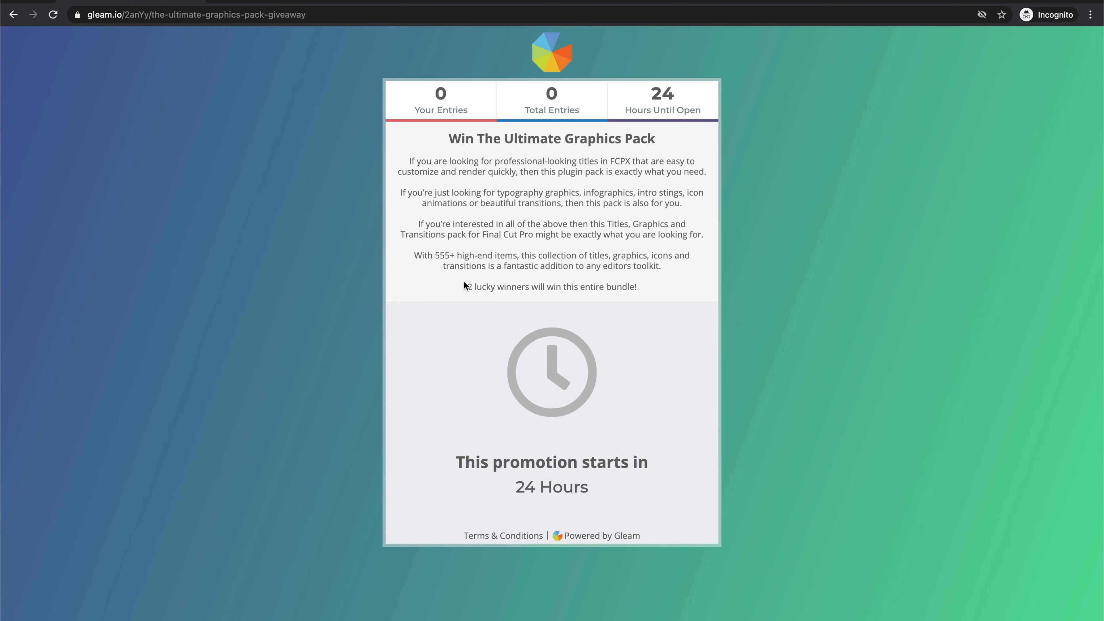
left_click_drag(466, 286, 524, 287)
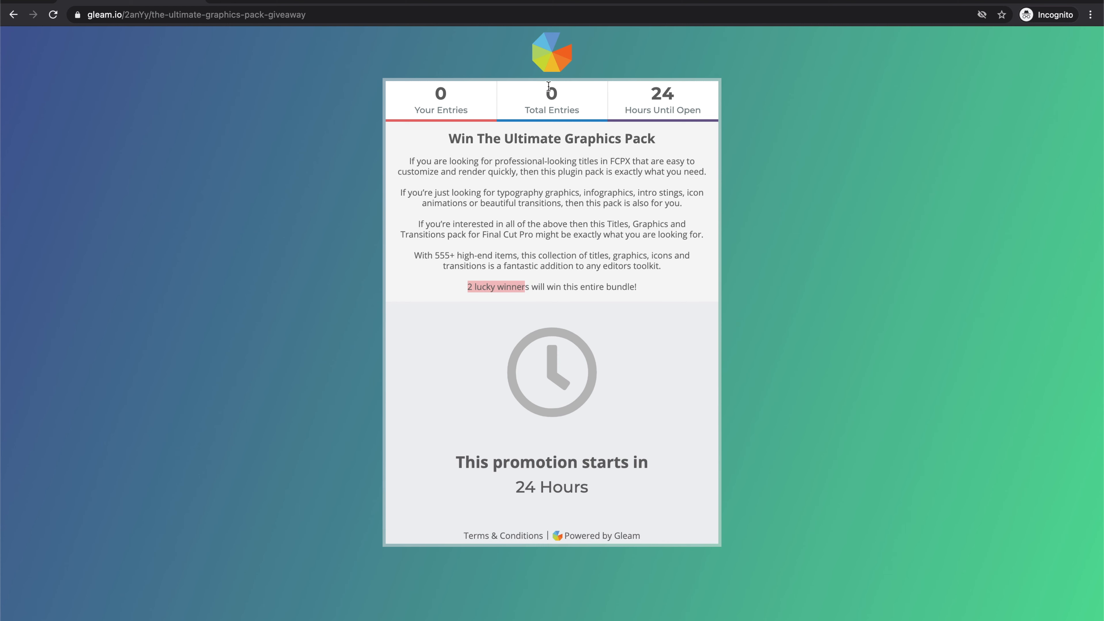
left_click(491, 124)
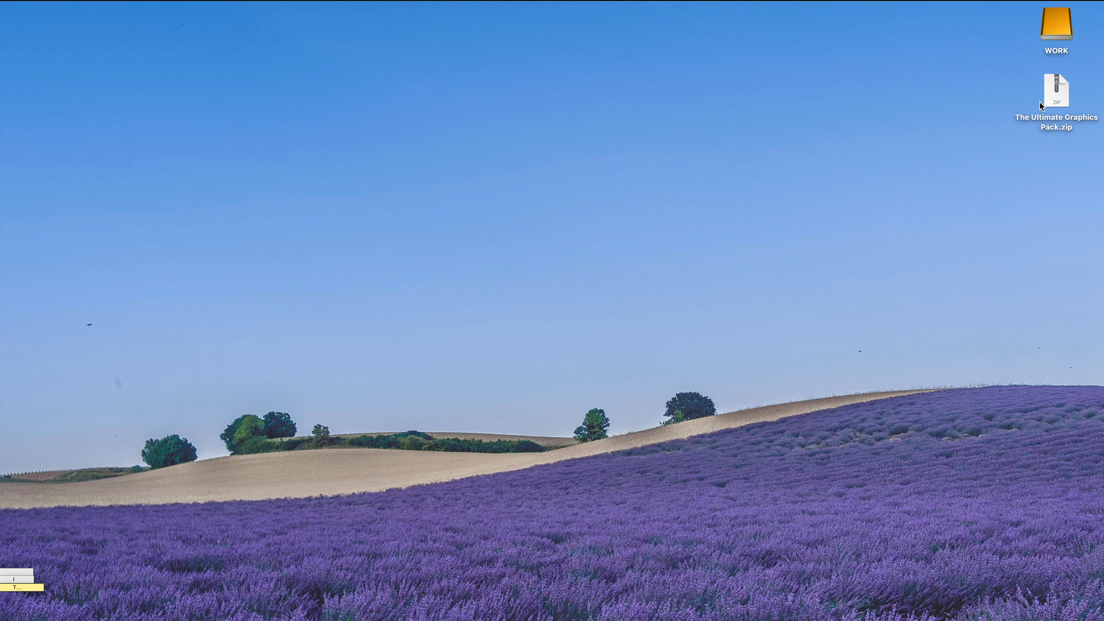
Extract The Ultimate Graphics Pack.zip on the desktop and open the extracted folder.
left_click(1046, 93)
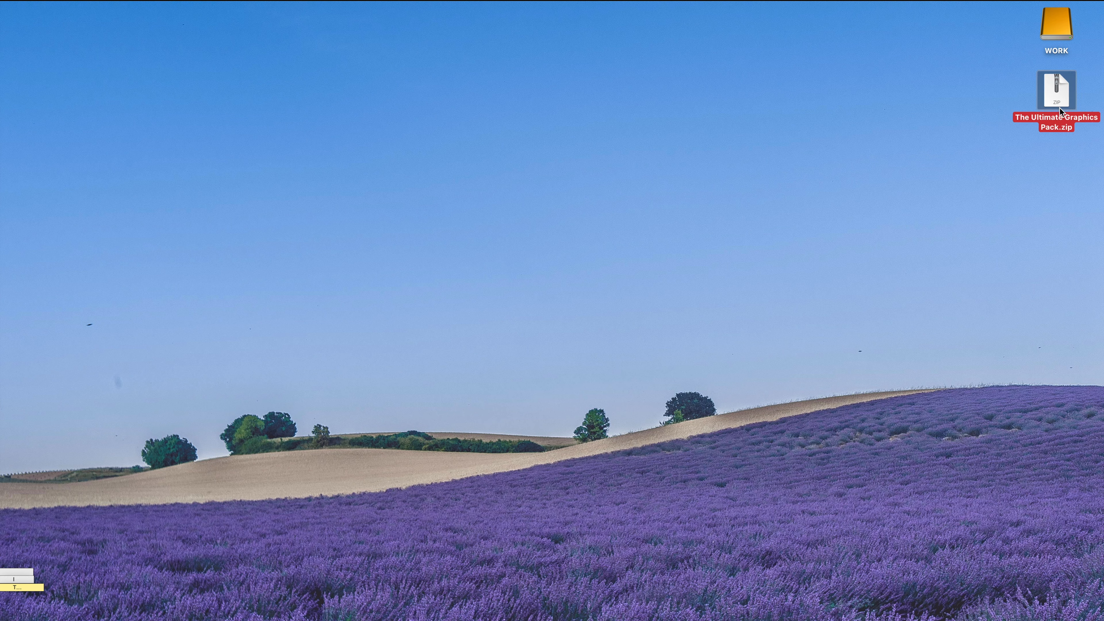
double_click(1052, 103)
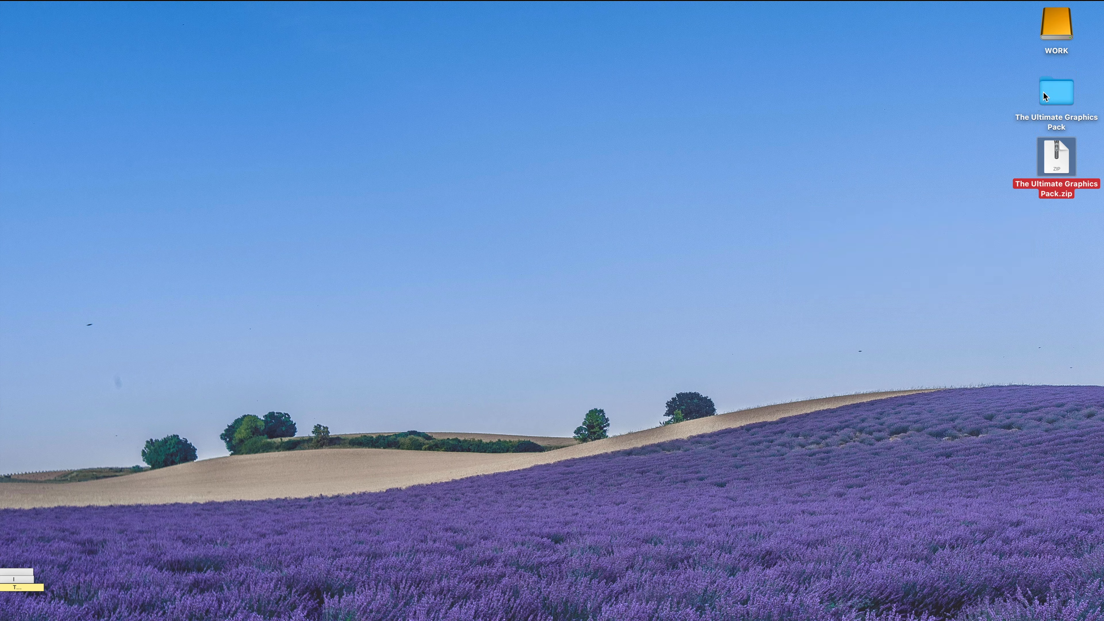
double_click(1043, 92)
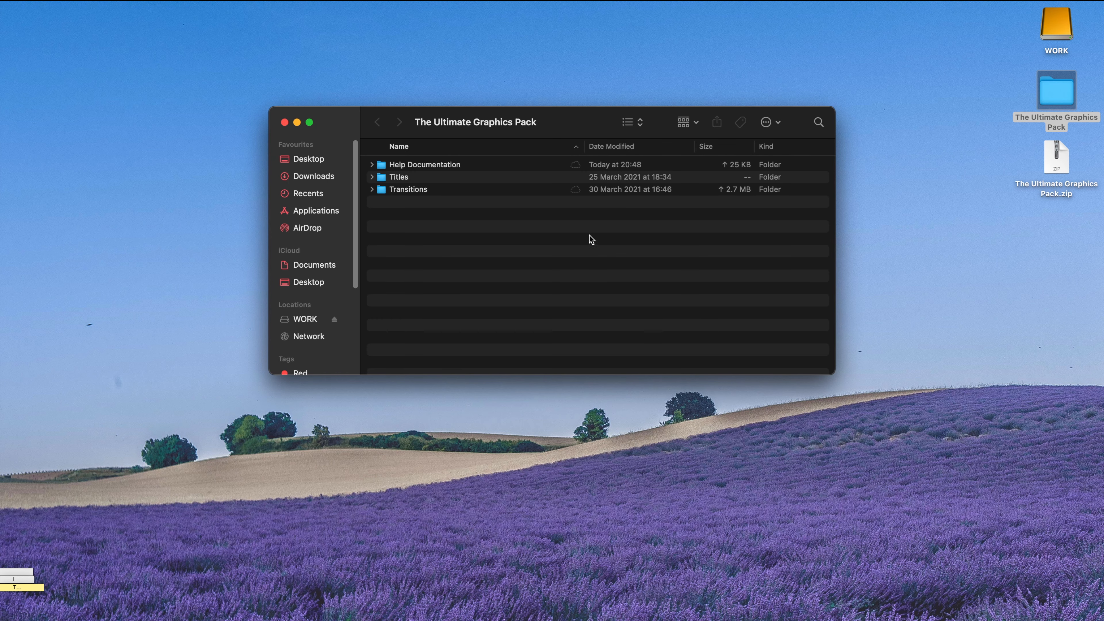
Look over the Help Documentation, Titles and Transitions folders inside the extracted pack.
left_click(443, 178)
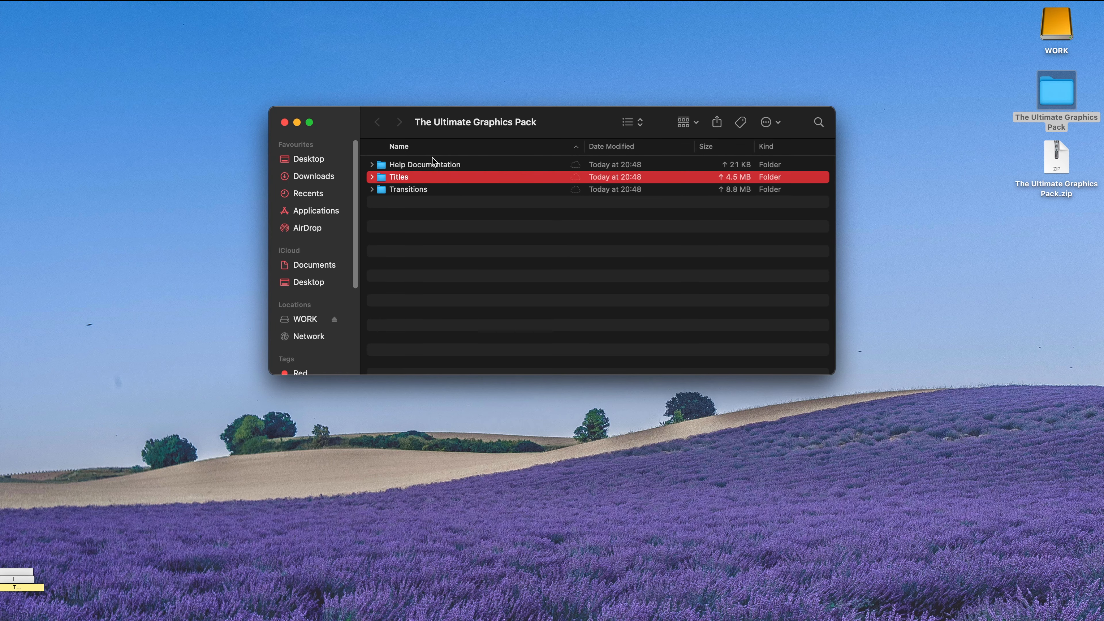
left_click(432, 190)
left_click(433, 178)
left_click(436, 169)
left_click(411, 178)
left_click(413, 190)
left_click(452, 214)
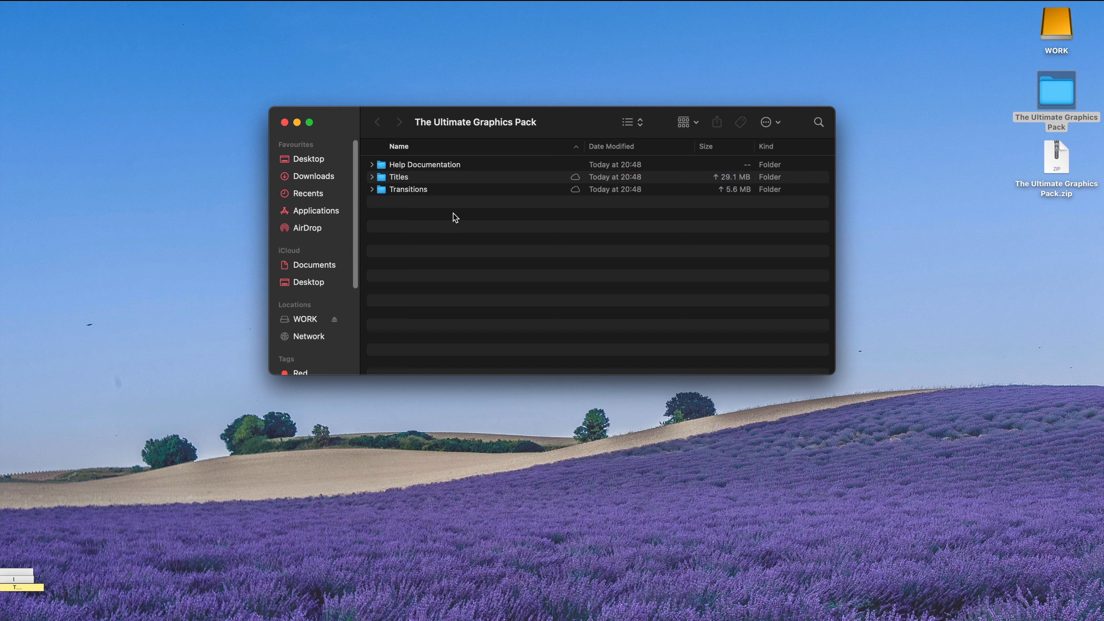
Copy the pack's Titles folder into the Motion Templates folder within Movies in the home folder.
left_click(418, 179)
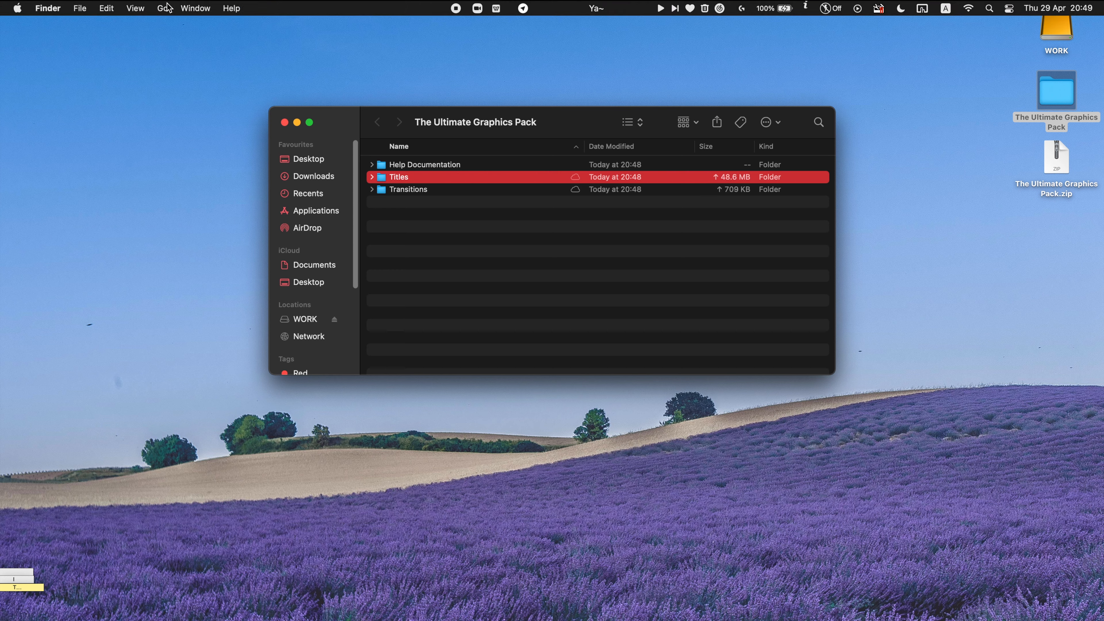
left_click(163, 9)
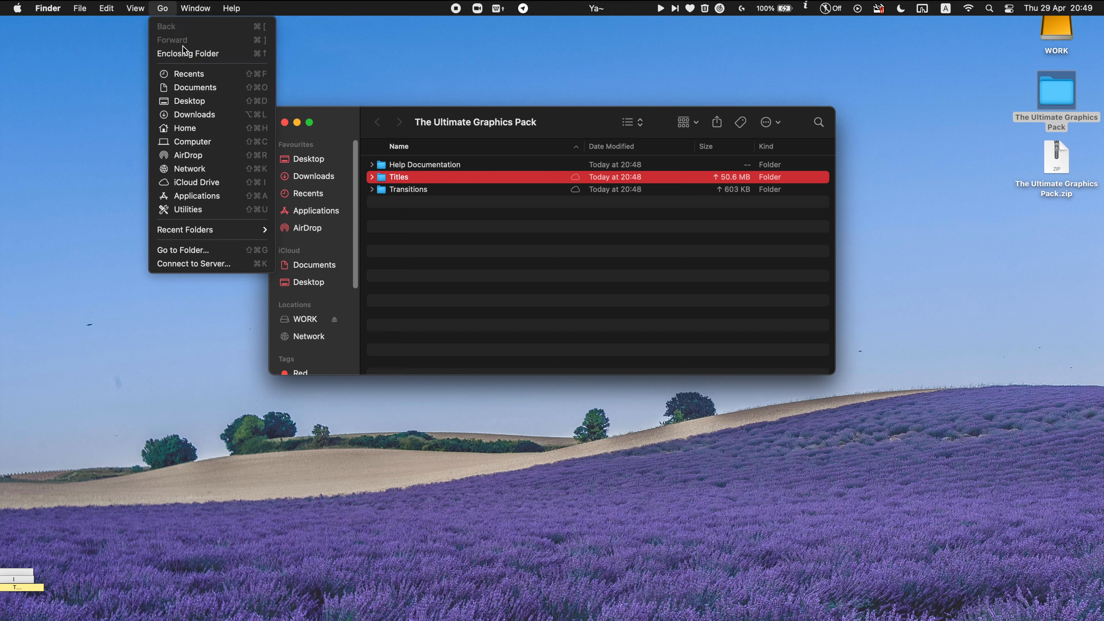
left_click(211, 131)
double_click(396, 201)
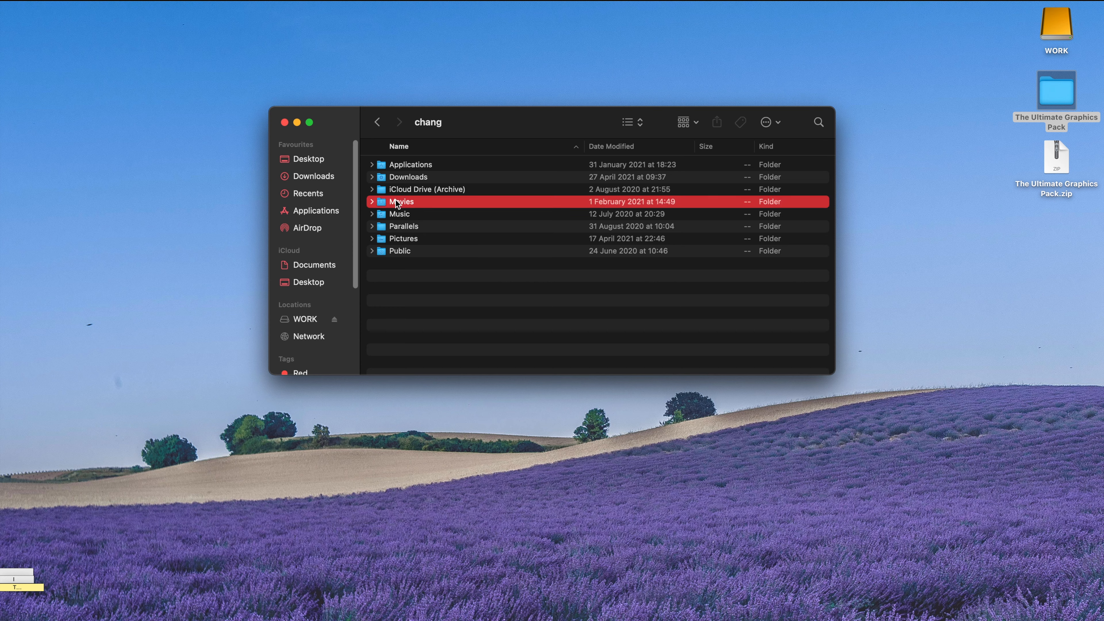
double_click(416, 263)
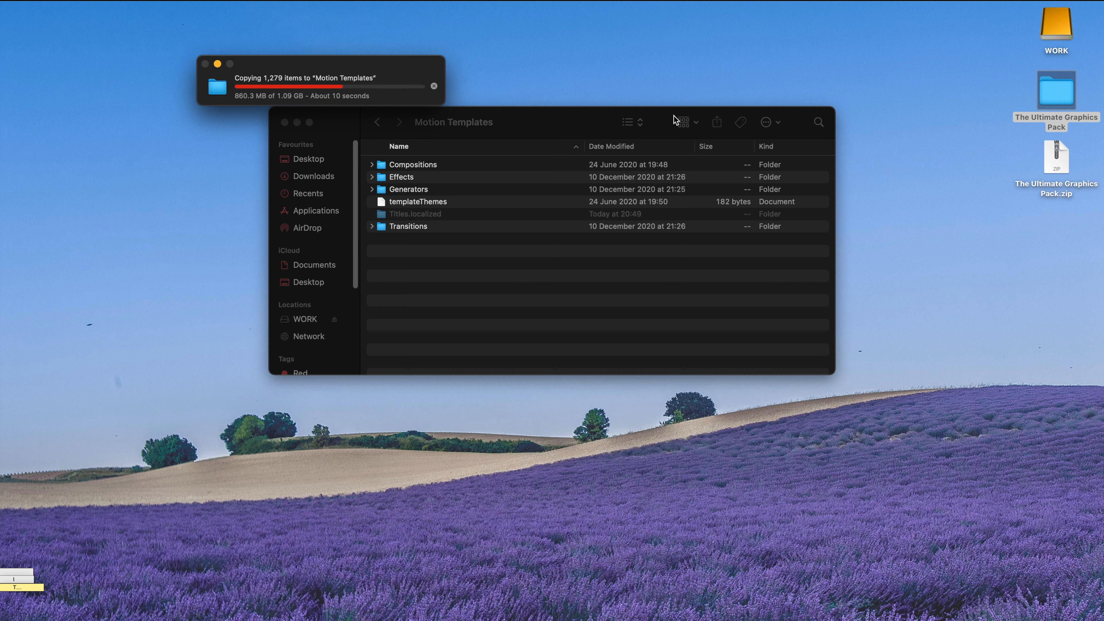
Copy the Transitions folder from The Ultimate Graphics Pack into the Motion Templates folder.
left_click(976, 244)
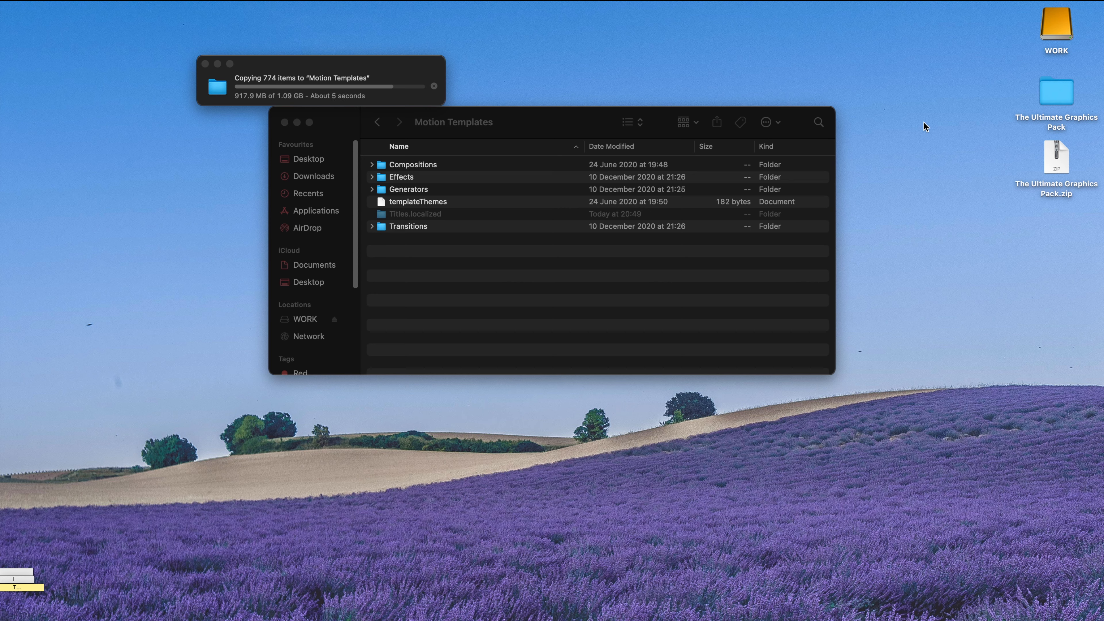
double_click(1046, 99)
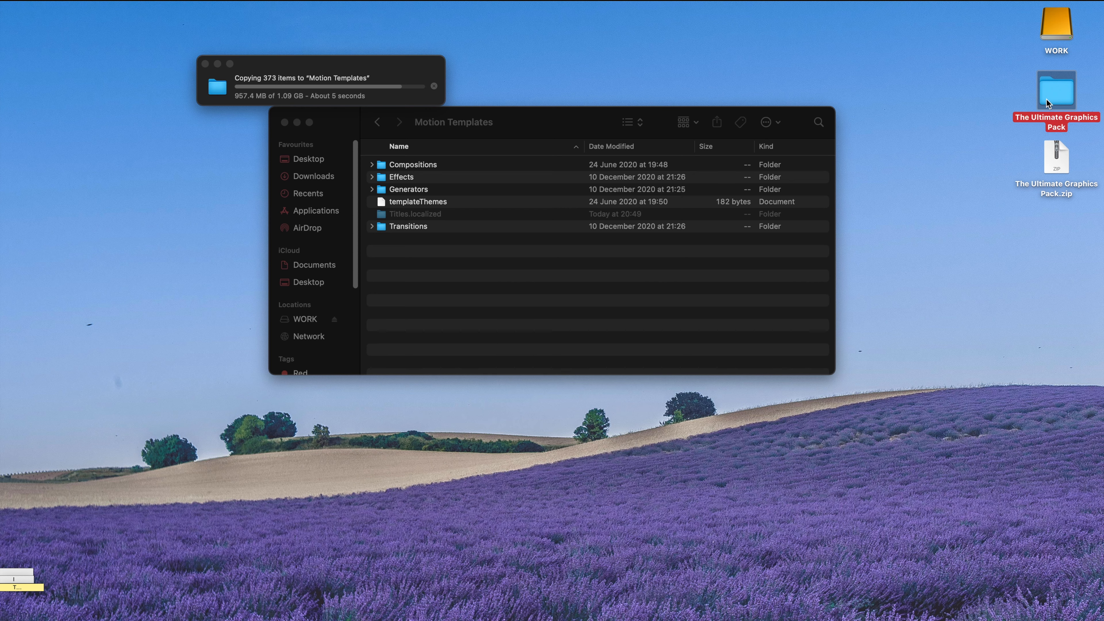
left_click(469, 207)
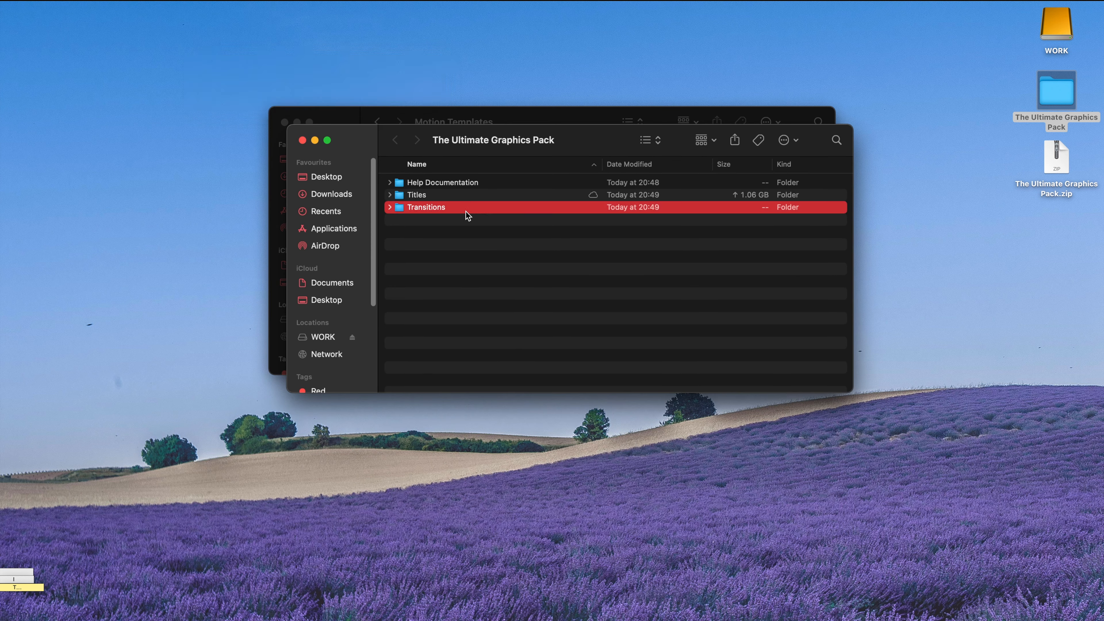
left_click(457, 120)
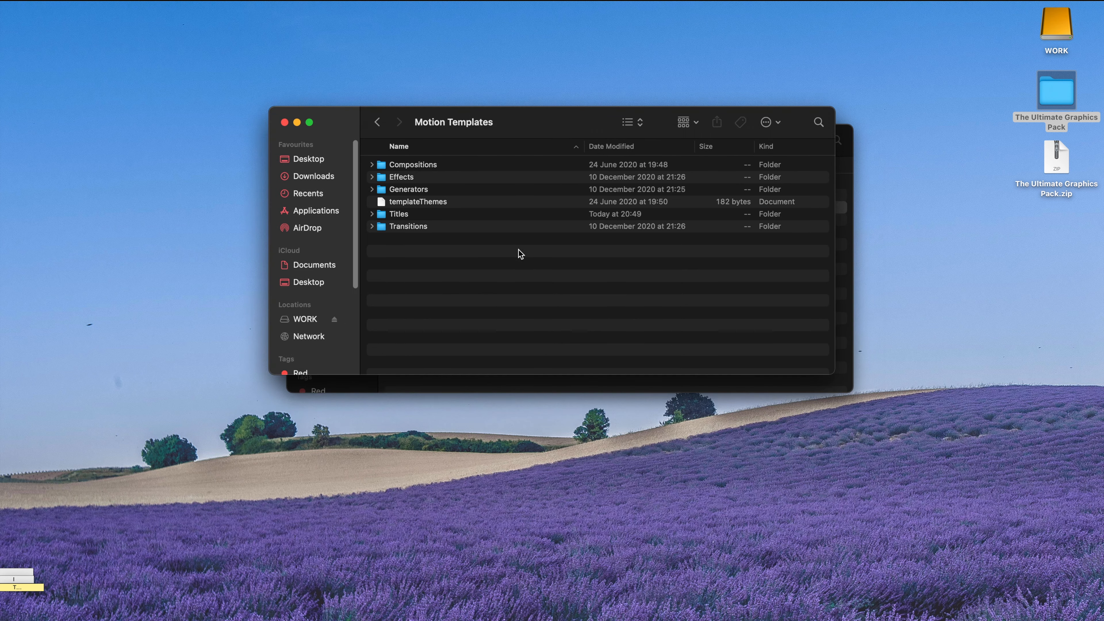
key("super+v")
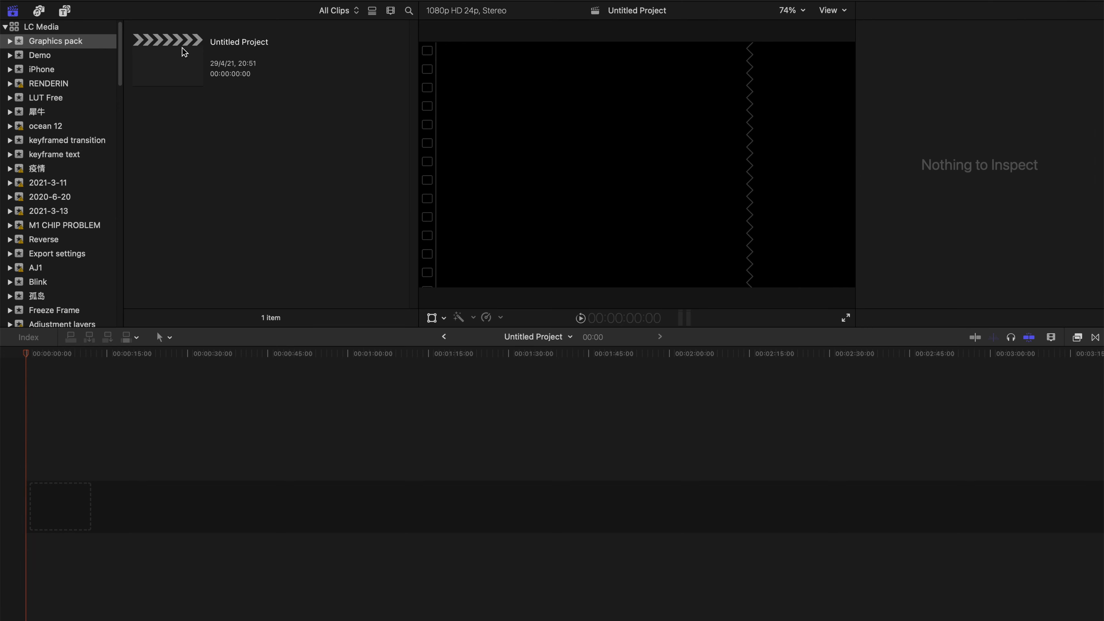
Switch to Final Cut Pro and browse the installed titles in the [DP669] The Ultimate Graphics Pack category.
left_click(207, 61)
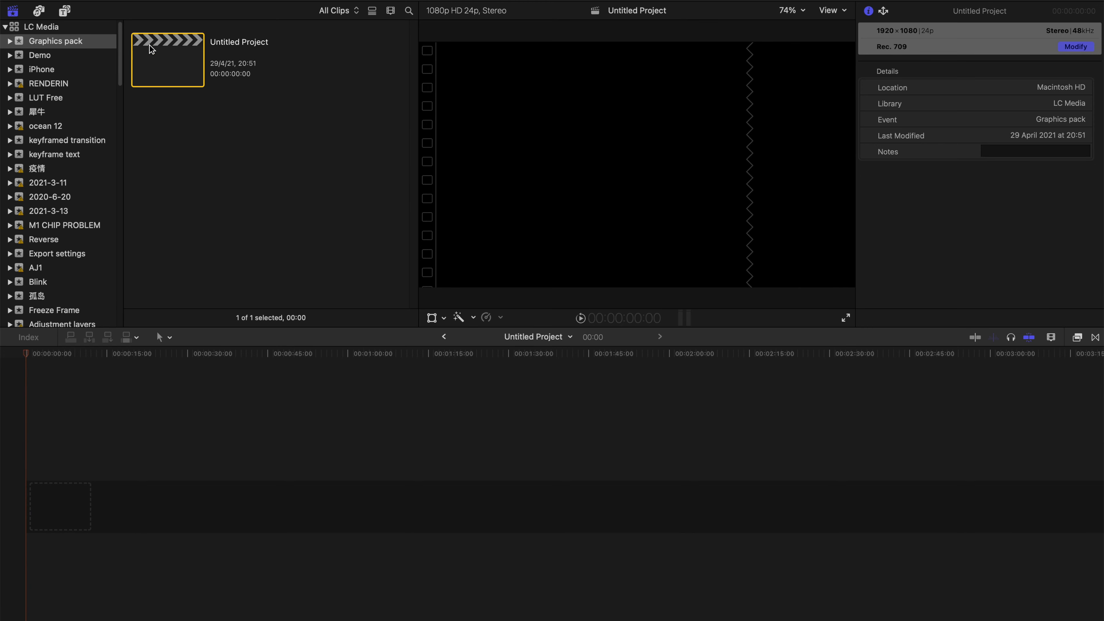
left_click(64, 11)
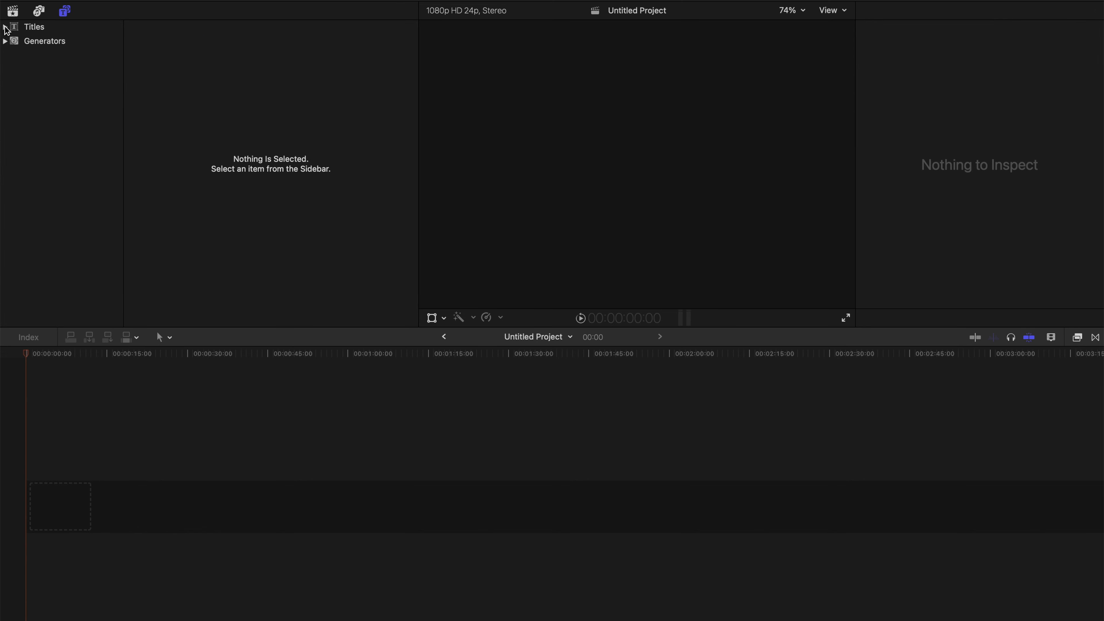
left_click(5, 27)
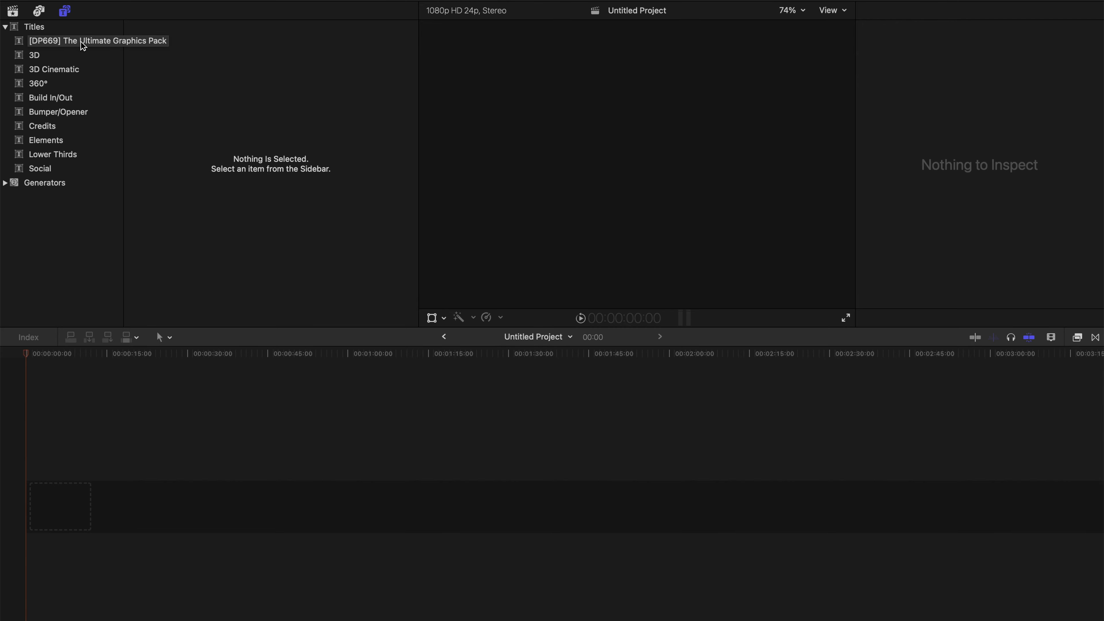
left_click(92, 43)
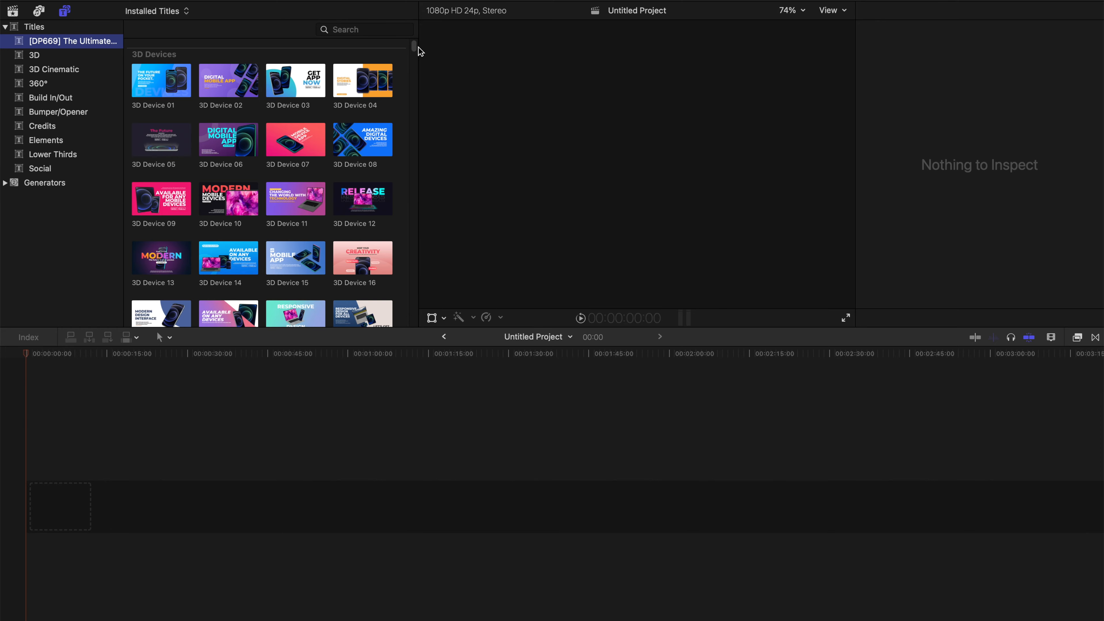
left_click_drag(418, 50, 438, 214)
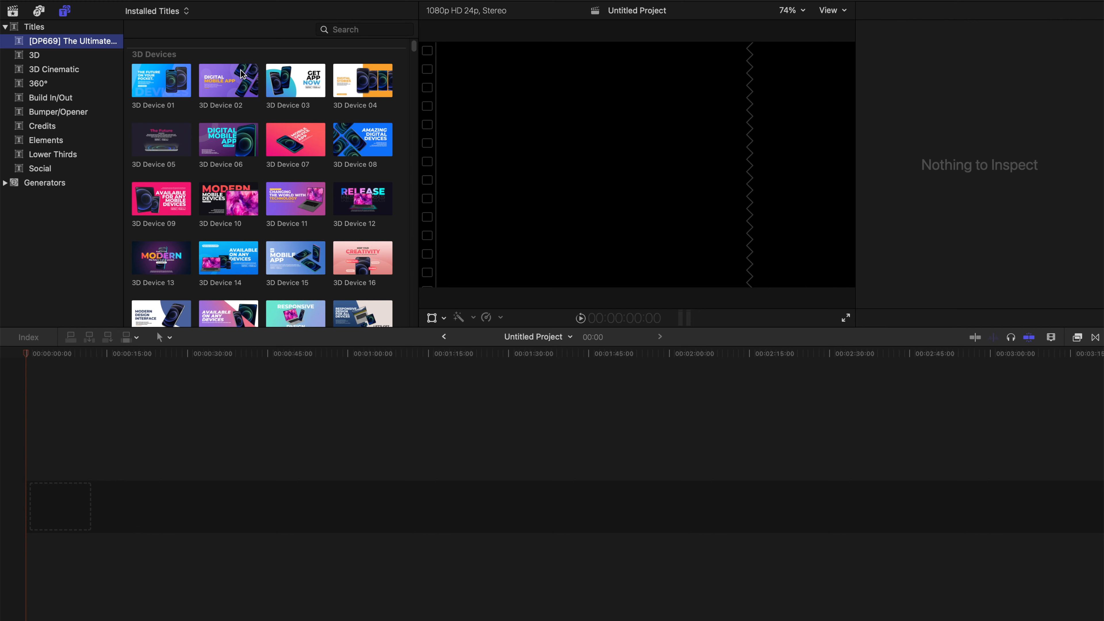
Show the pack's installed transitions and preview Transition 01 and Transition 02.
left_click(1095, 337)
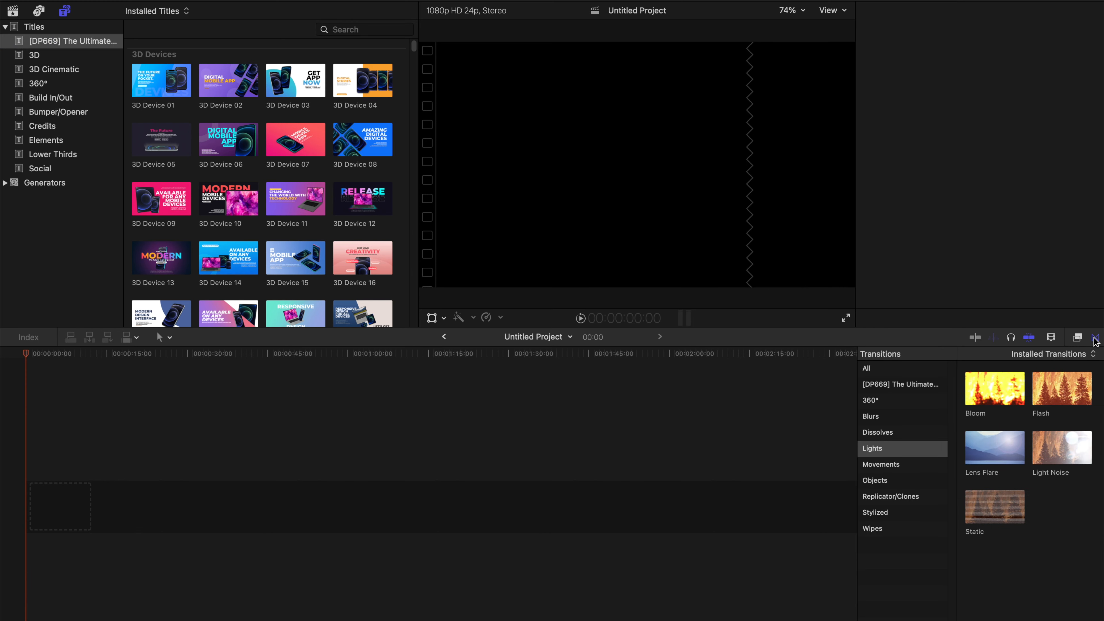
left_click(904, 385)
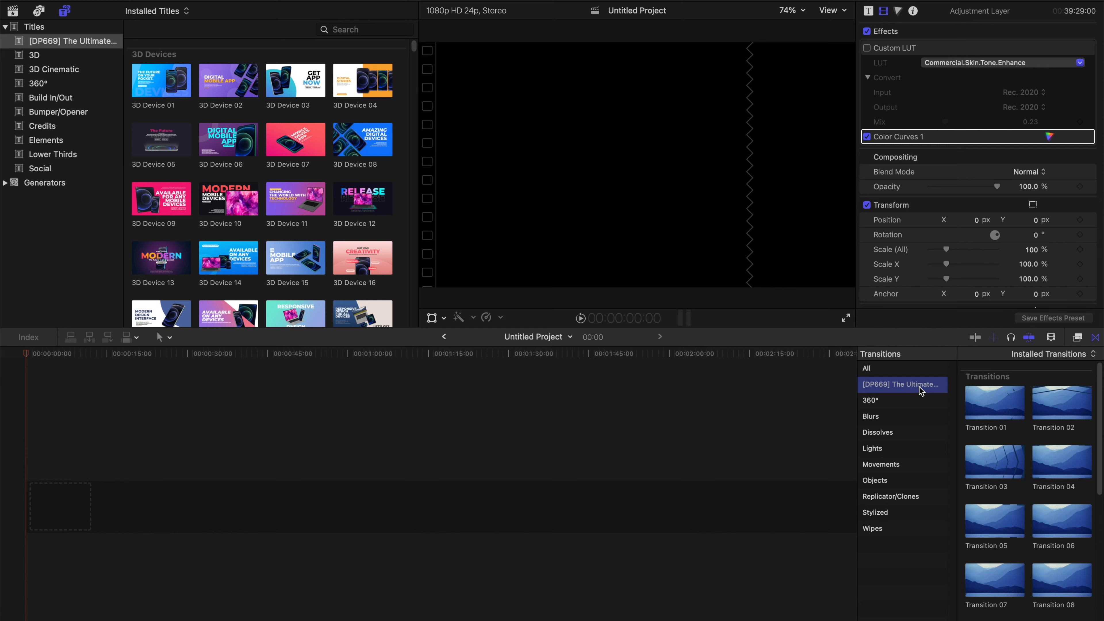
scroll(1008, 432, "down", 5)
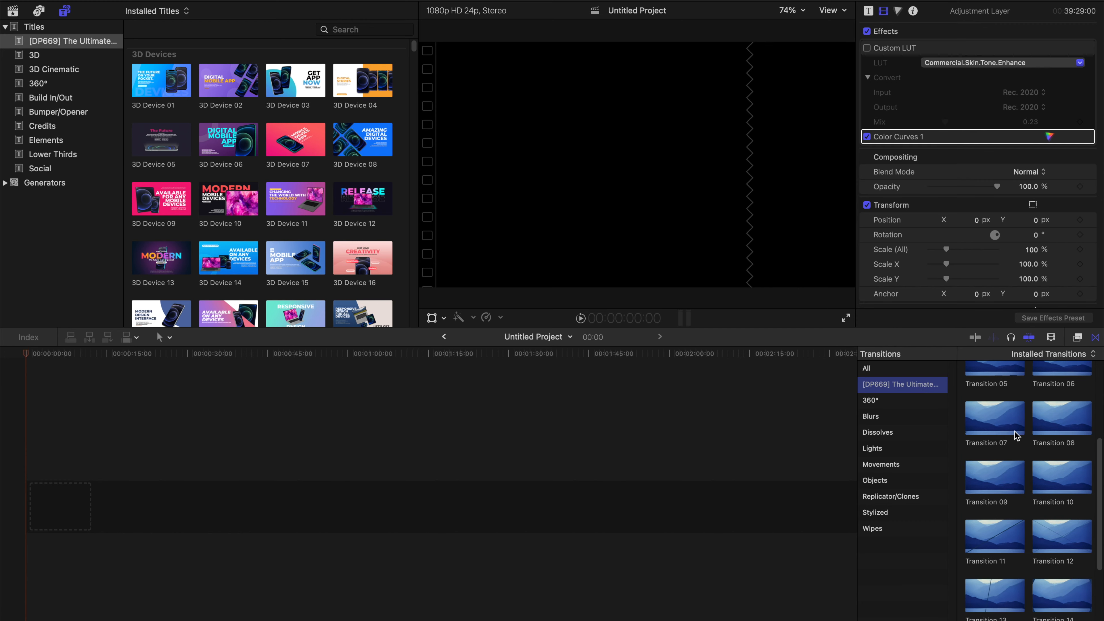
scroll(1016, 435, "up", 3)
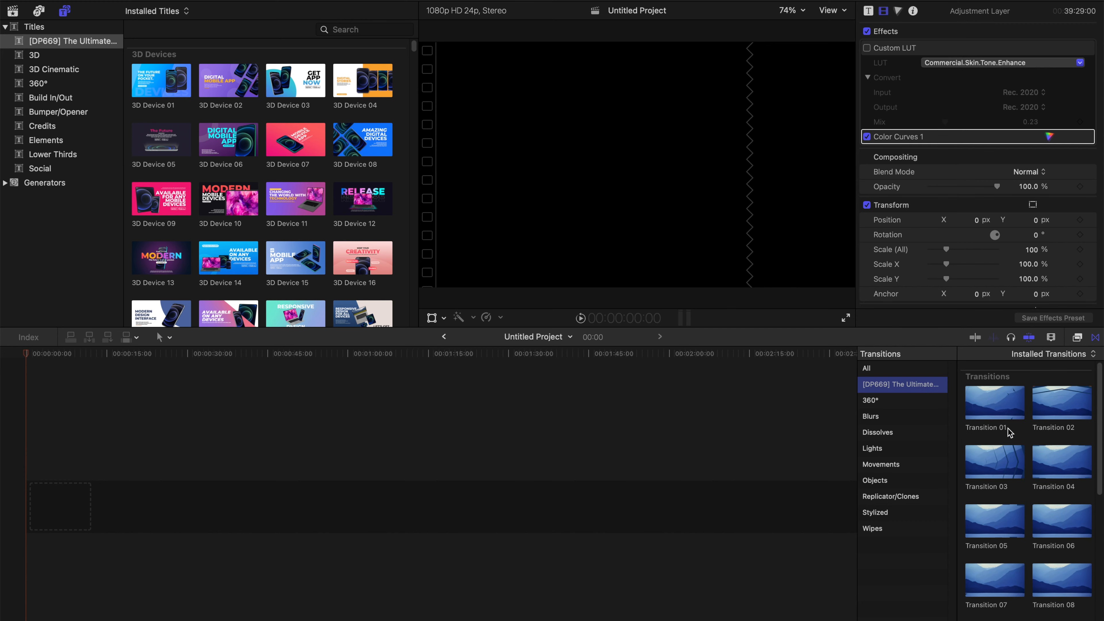
left_click(1003, 416)
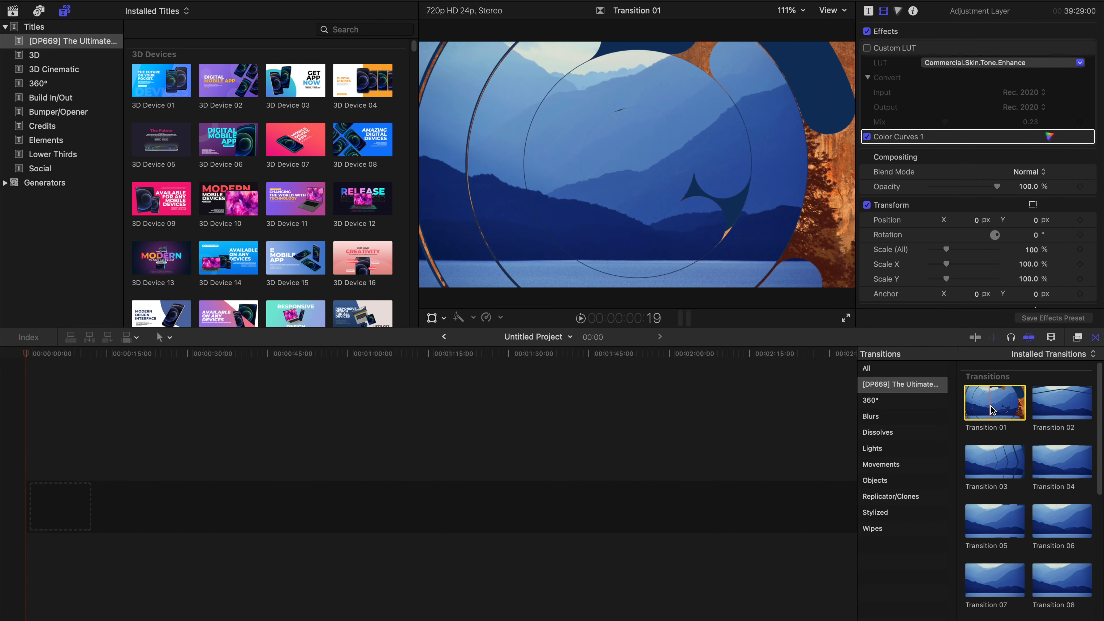
left_click(1043, 410)
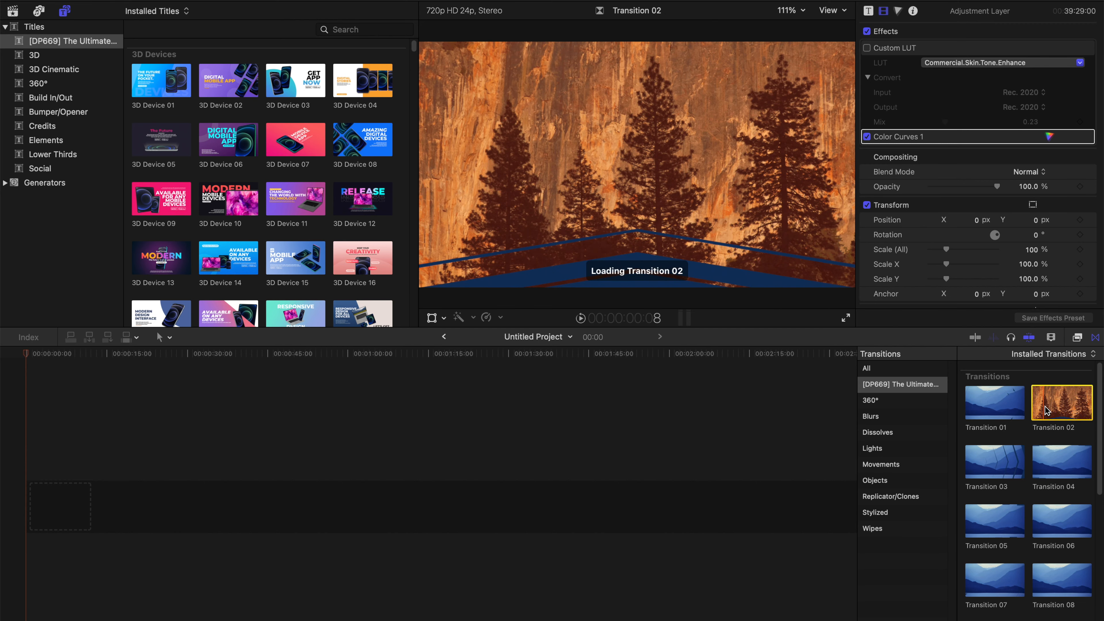
Preview more of the pack's transitions, including Transition 05, 06, 07 and 08.
scroll(1041, 434, "down", 3)
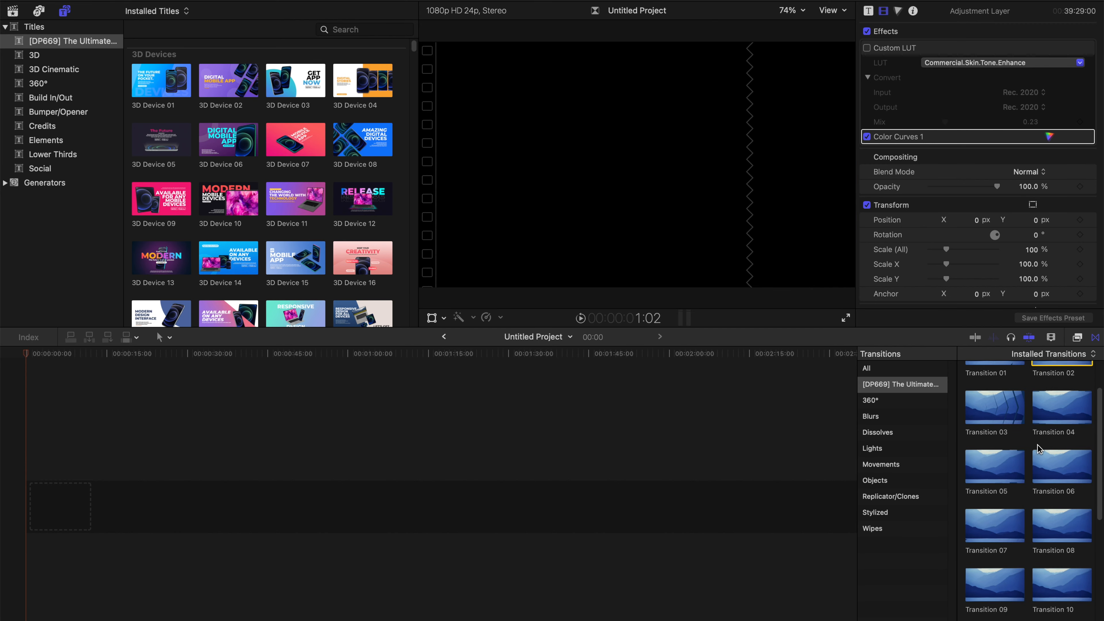
left_click(982, 474)
left_click(1043, 465)
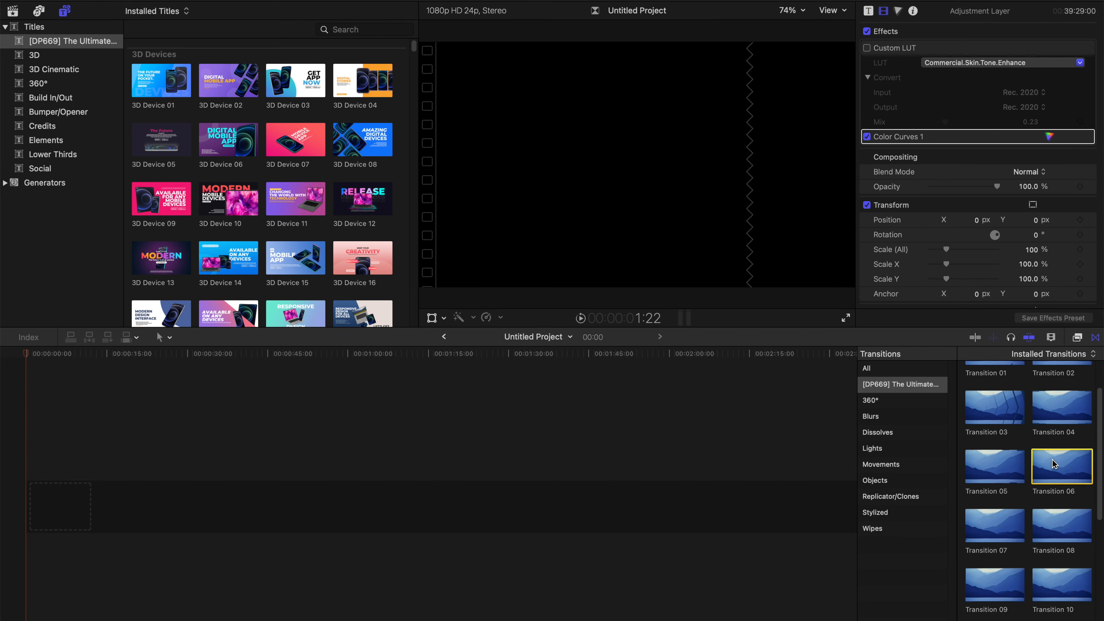
scroll(1045, 464, "down", 3)
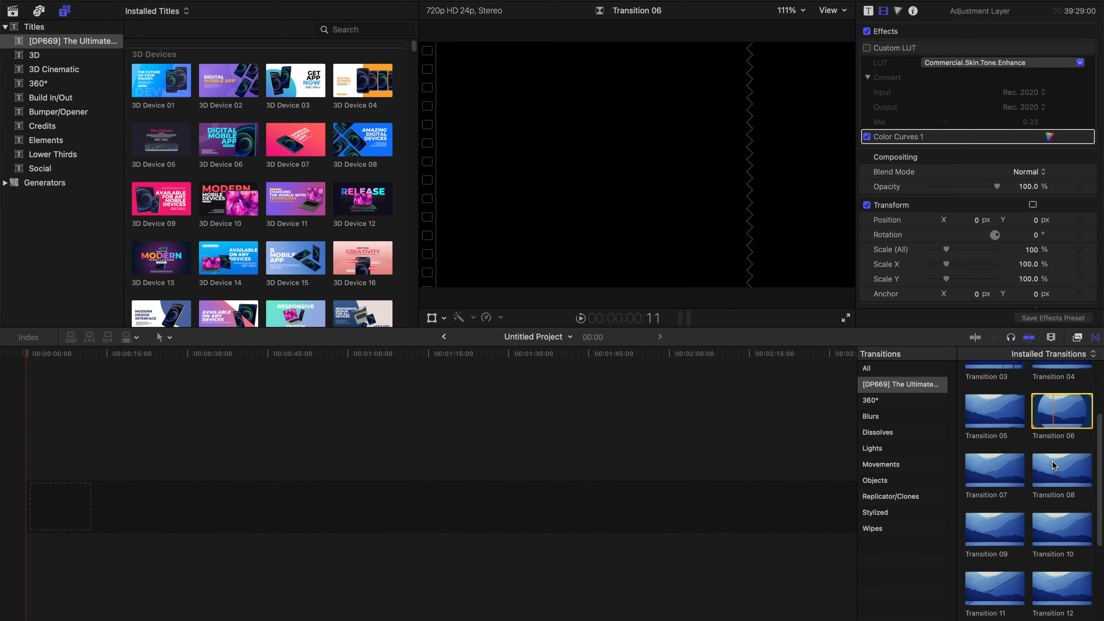
left_click(1047, 465)
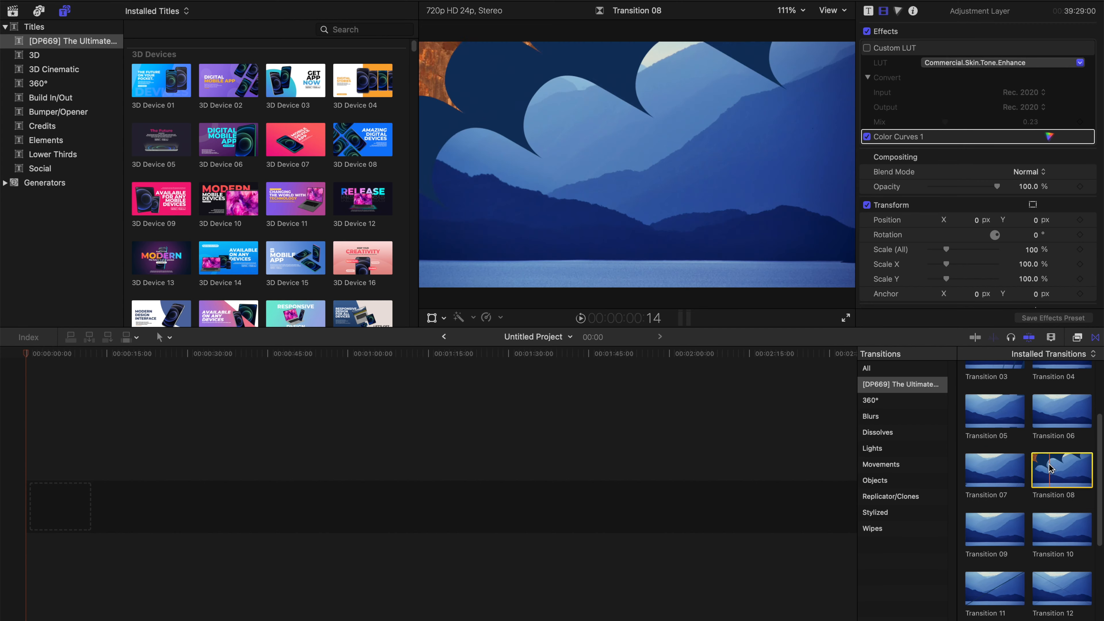
left_click(992, 473)
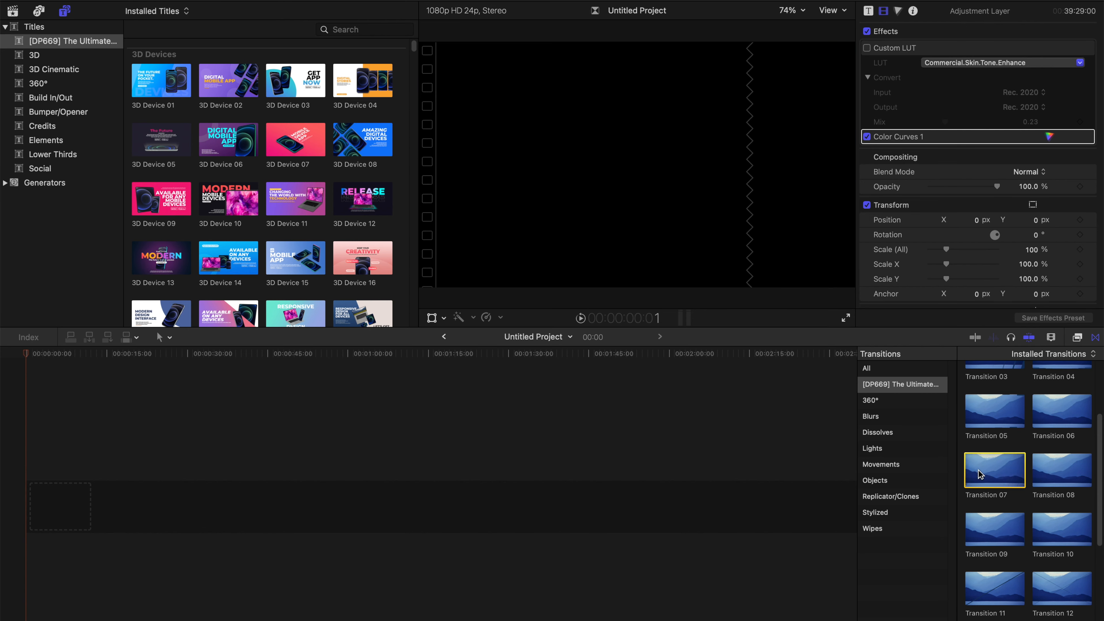
scroll(994, 474, "down", 3)
left_click(996, 476)
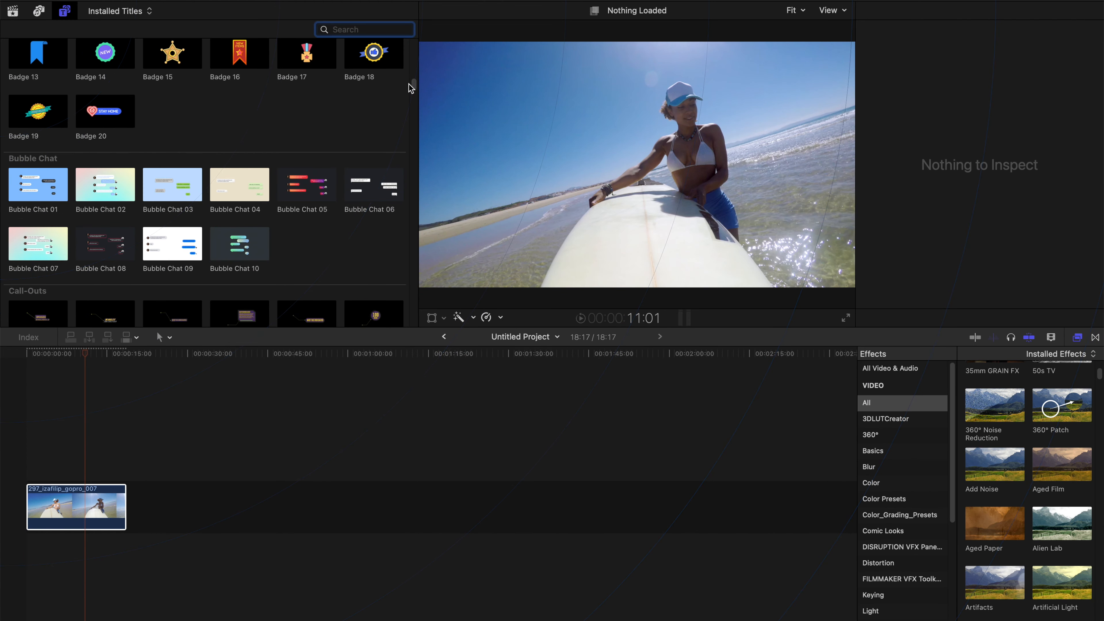
Preview several Bubble Chat titles, including Bubble Chat 01, 02, 04 and 09.
left_click(34, 187)
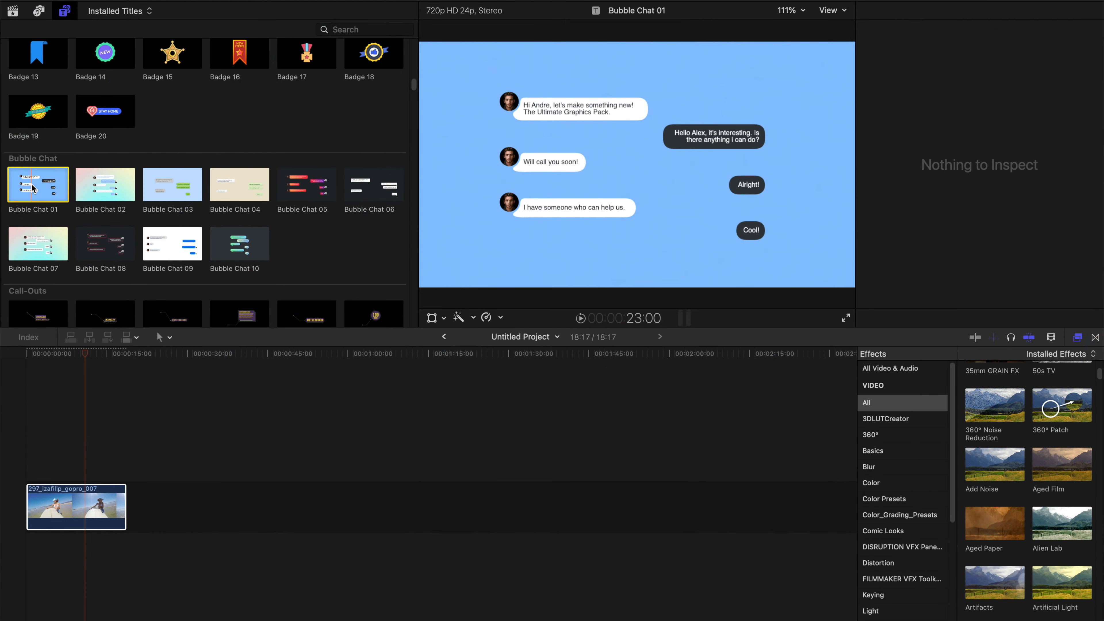
left_click(115, 186)
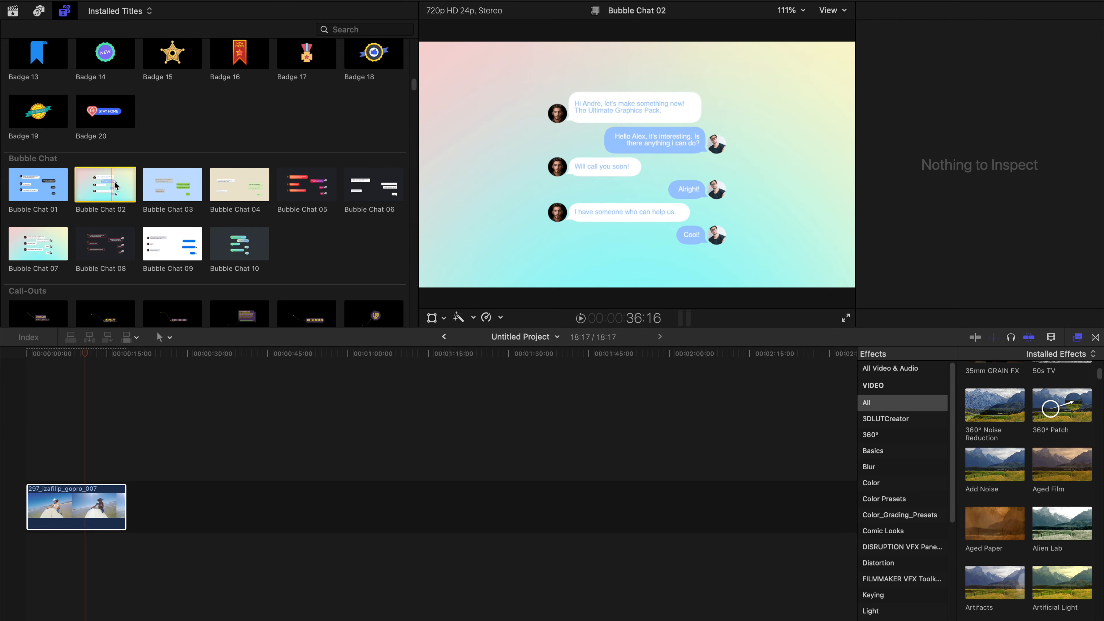
key("Right")
key("Right")
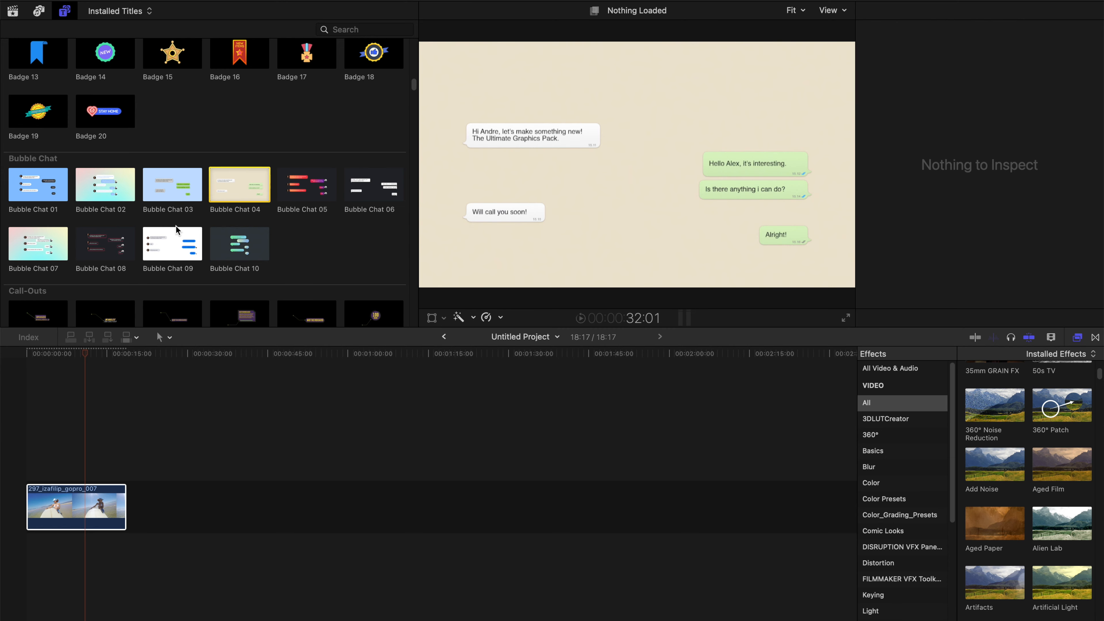
left_click(164, 235)
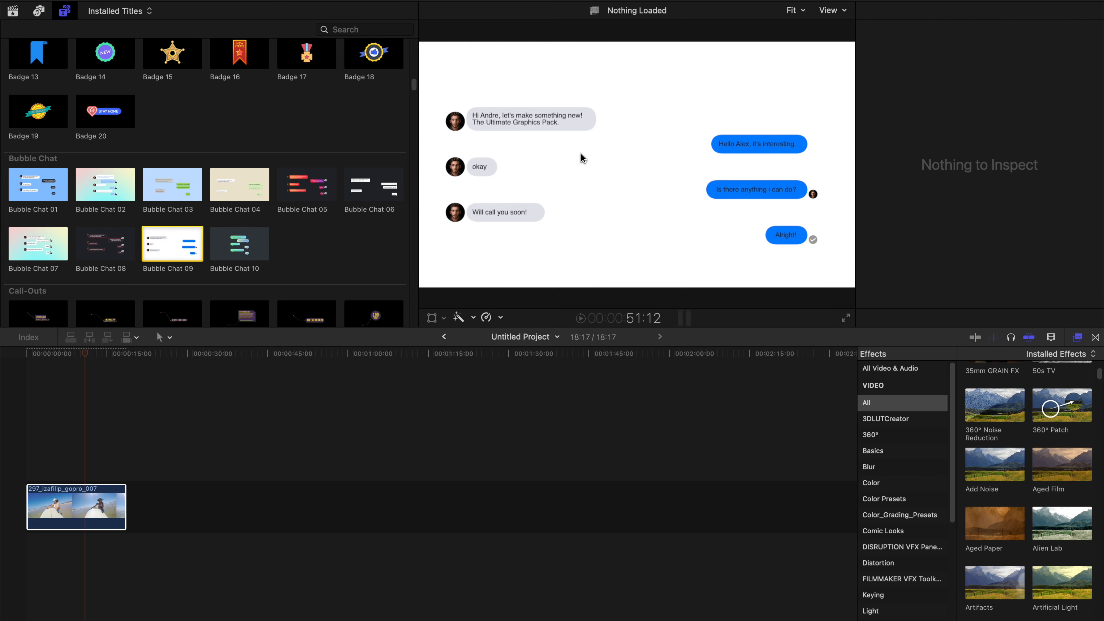
Place the Bubble Chat 09 title above the surfing clip at the timeline start, hide the browser and show the title's published parameters.
left_click_drag(173, 246, 34, 469)
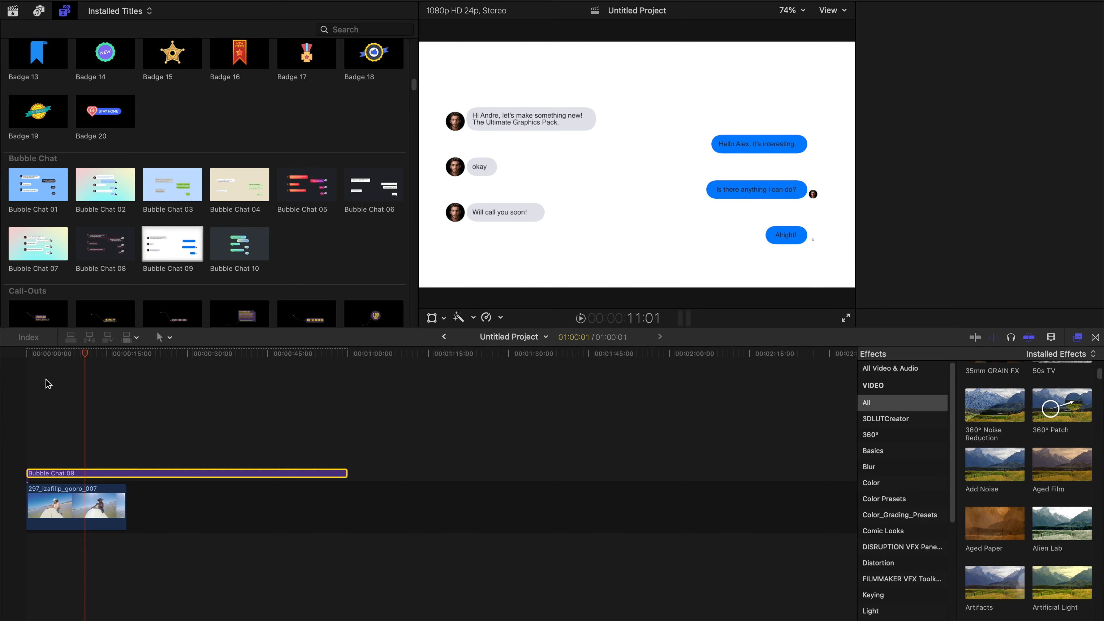
key("super+4")
key("Home")
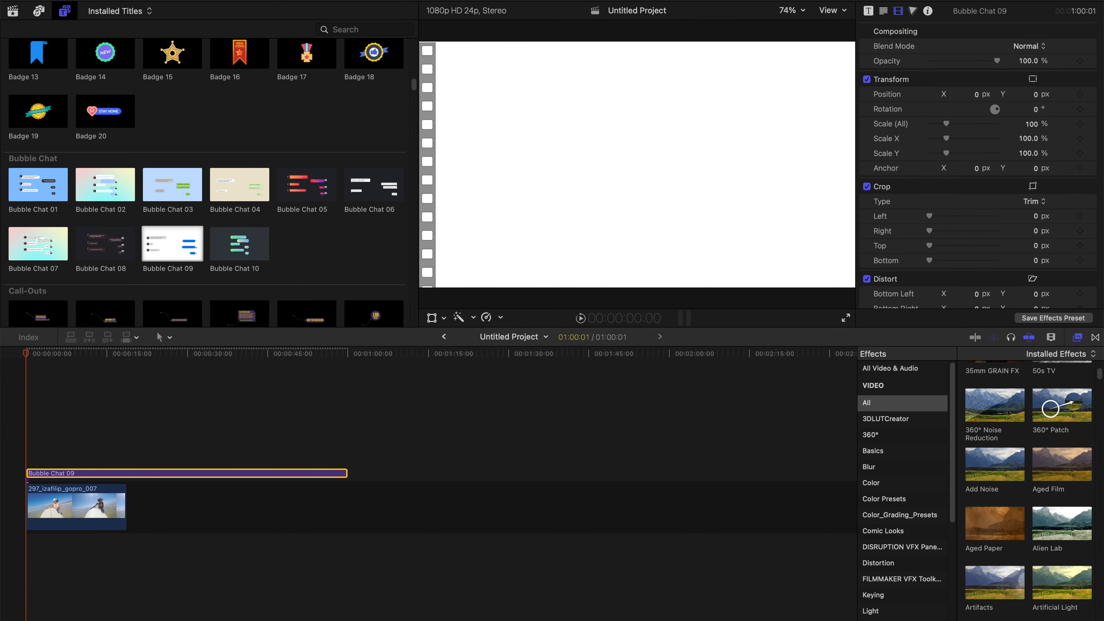
key("ctrl+super+1")
left_click(870, 12)
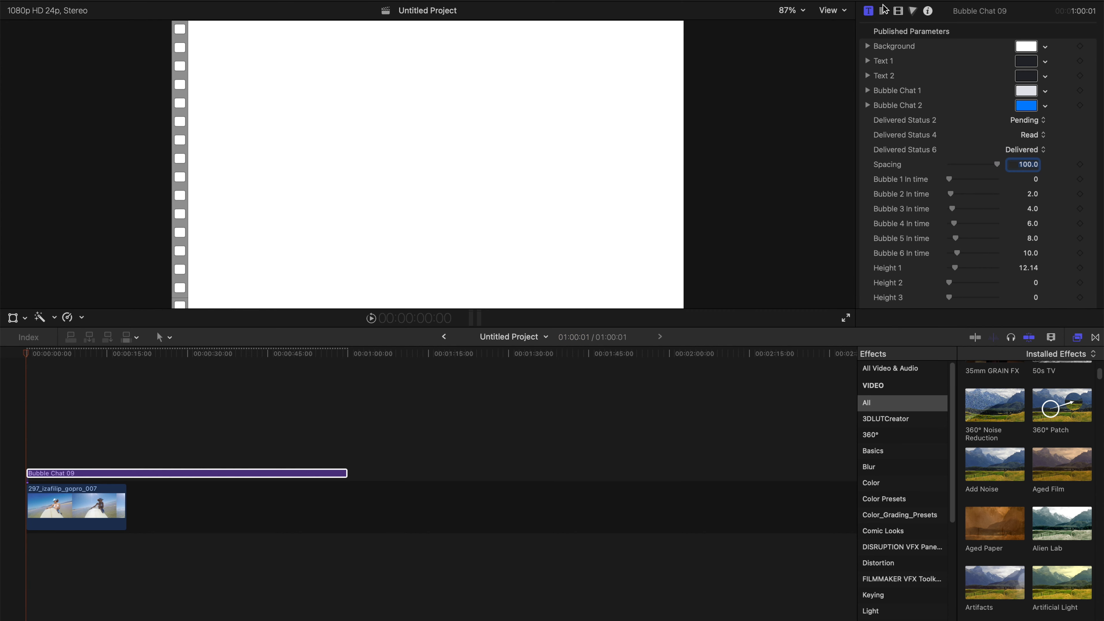
Trim the Bubble Chat 09 title to end with the clip below it and park the playhead at 16:08.
left_click_drag(24, 356, 109, 360)
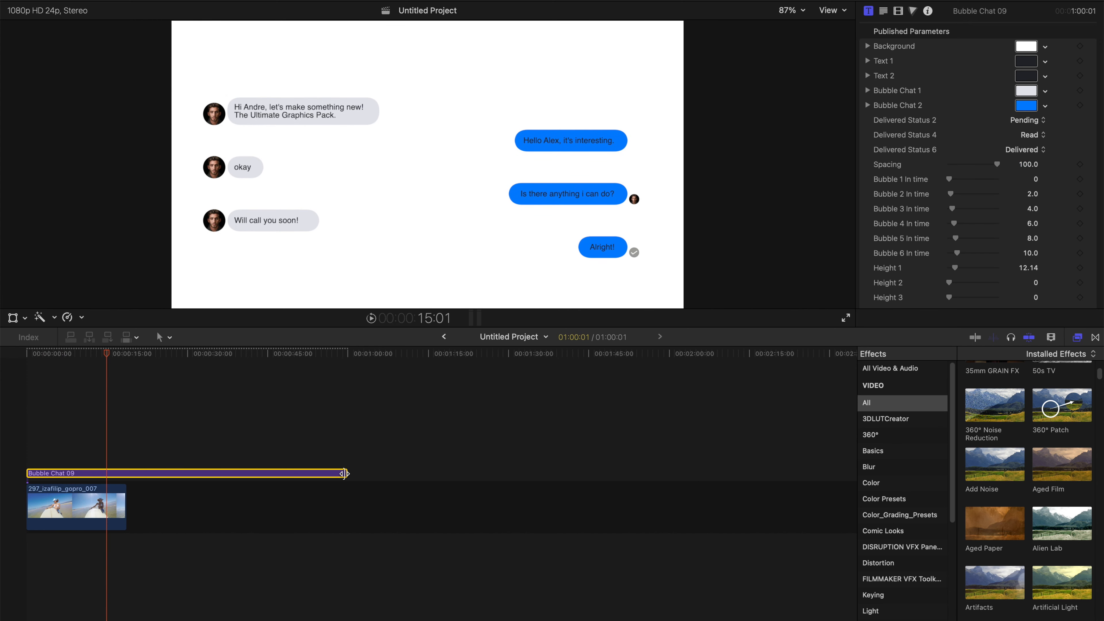
left_click_drag(344, 473, 125, 473)
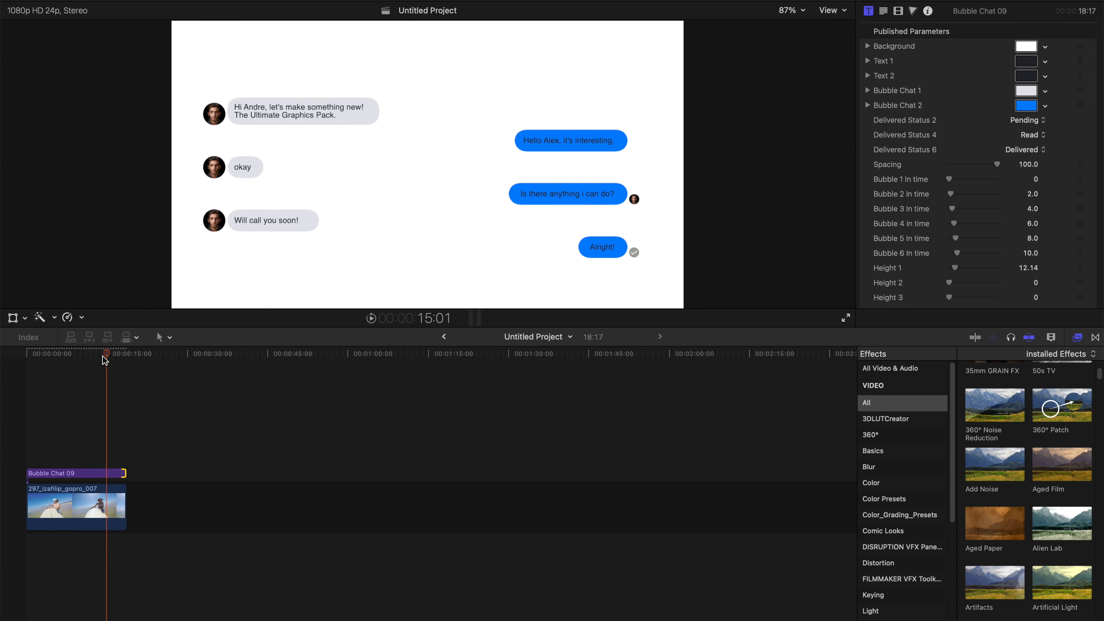
left_click_drag(106, 357, 114, 359)
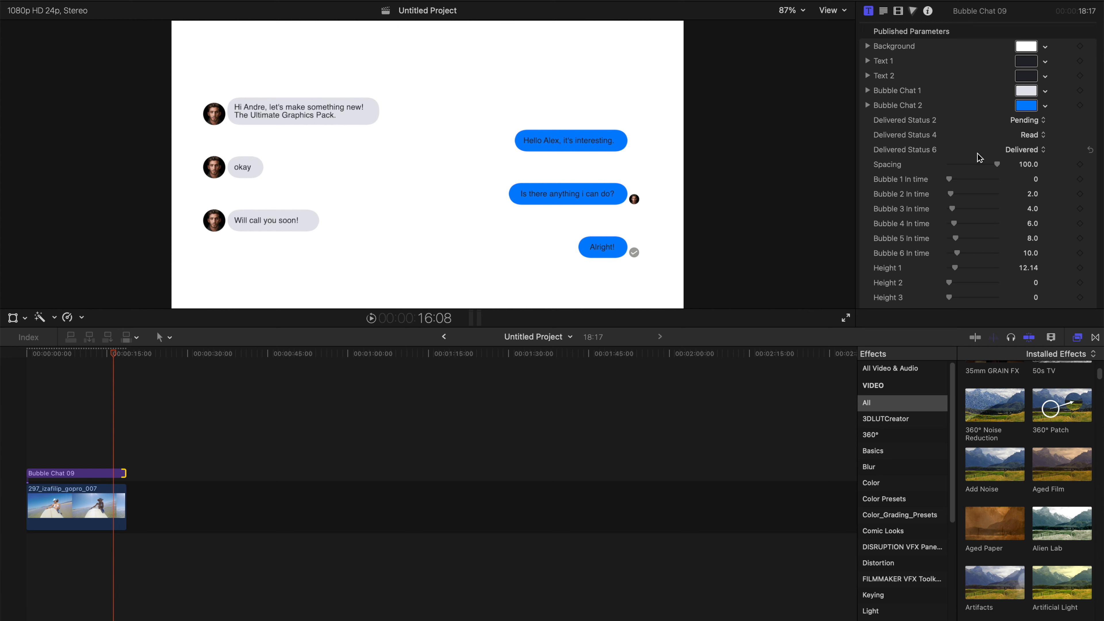
Turn off Photo 1, Photo 3 and Photo 5 in the Bubble Chat 09 title's published parameters.
scroll(999, 130, "down", 10)
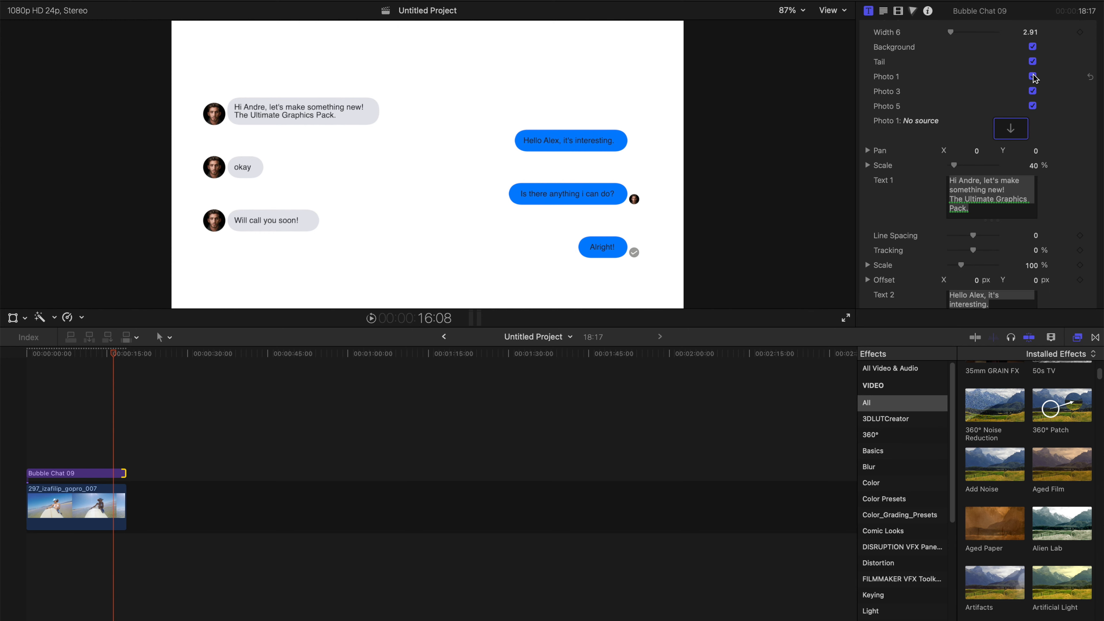
left_click(1033, 76)
left_click(1032, 91)
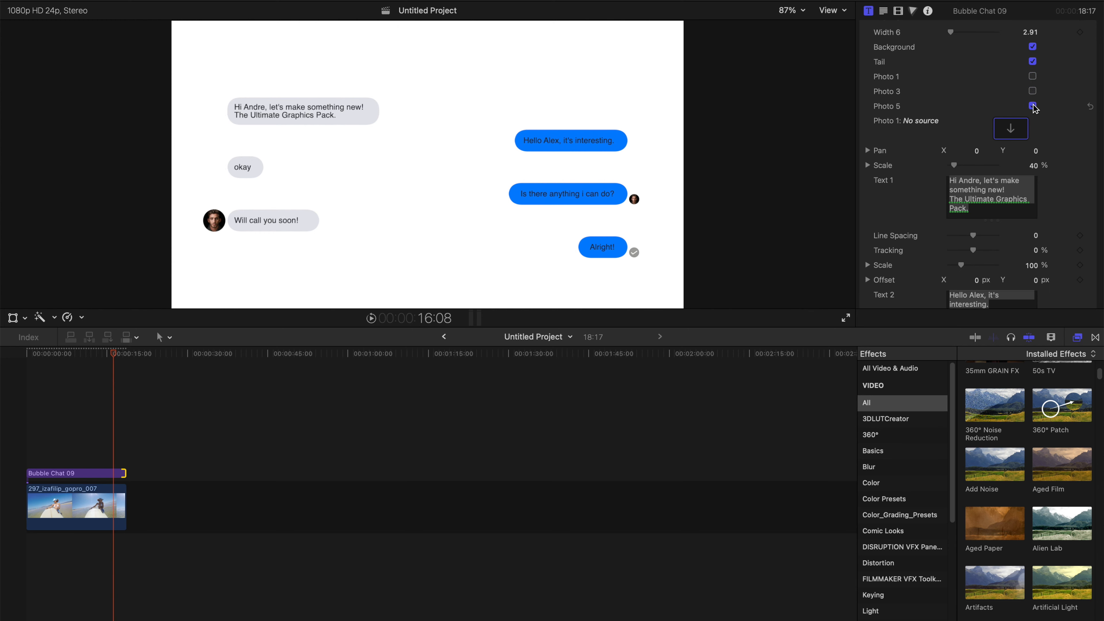
left_click(1032, 106)
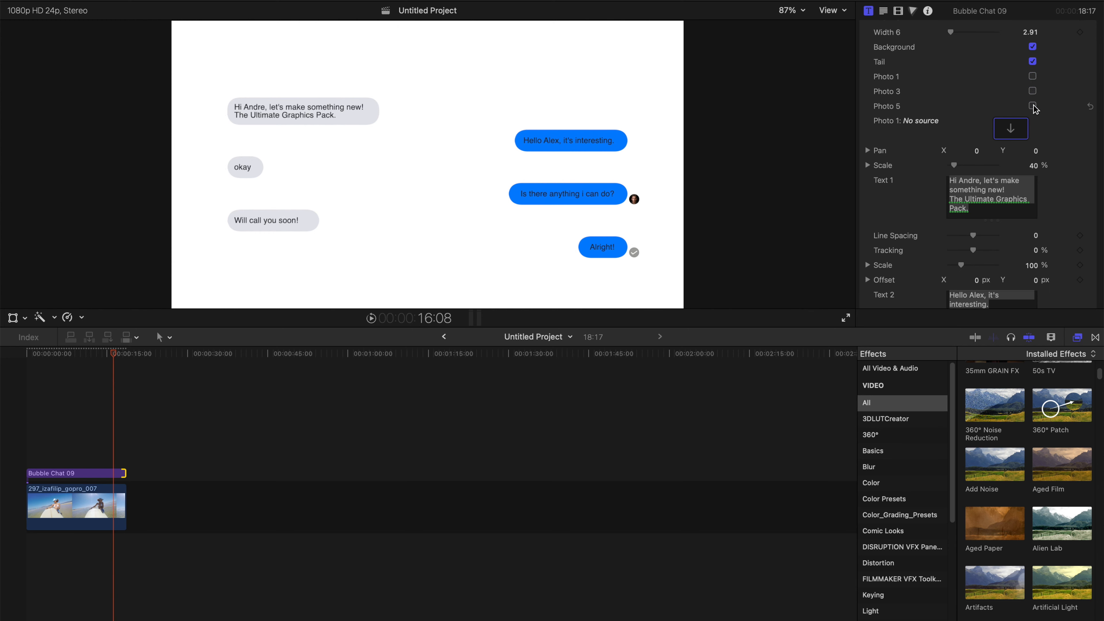
Turn off the Background and Tail options of the Bubble Chat 09 title.
left_click(1033, 47)
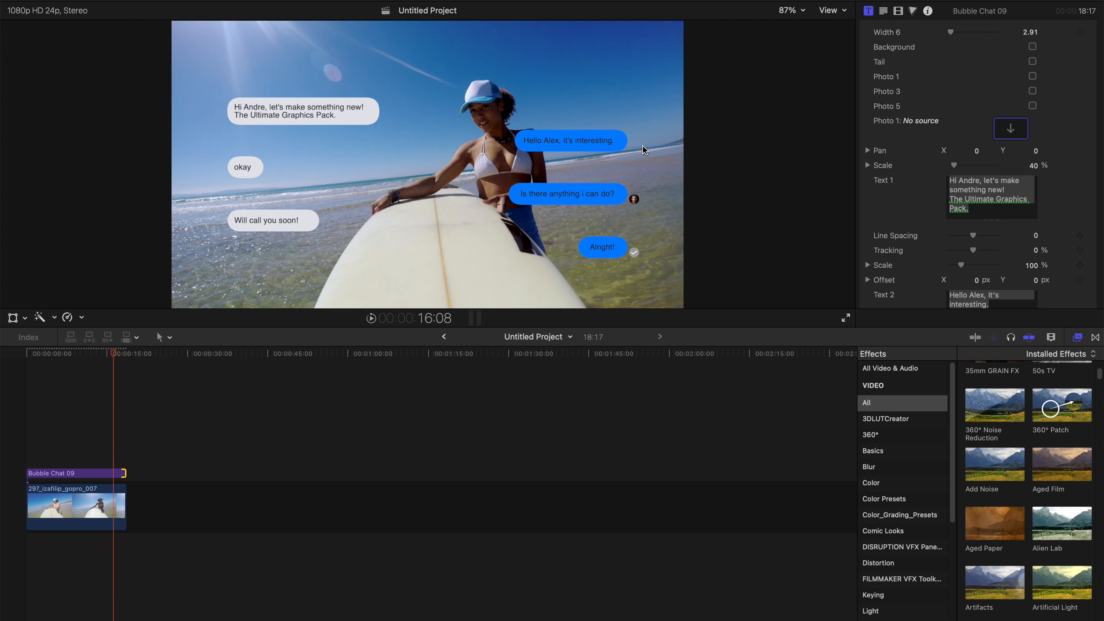
Try a pink colour for the Bubble Chat 1 bubbles, then cancel the colour choice.
scroll(968, 103, "up", 10)
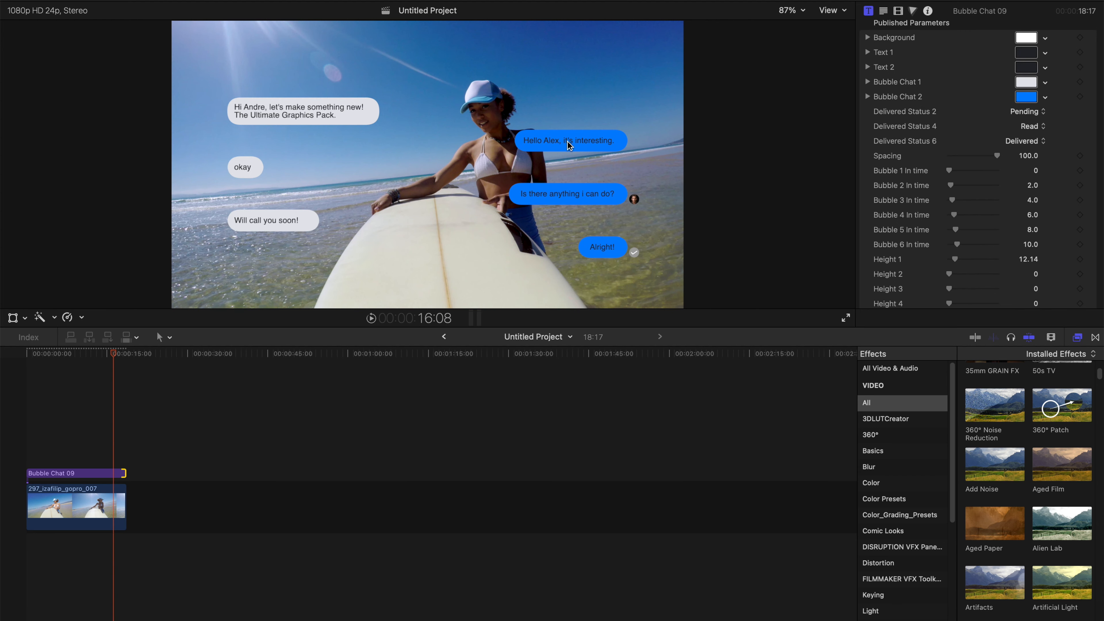
left_click(1044, 84)
left_click_drag(1026, 113, 993, 200)
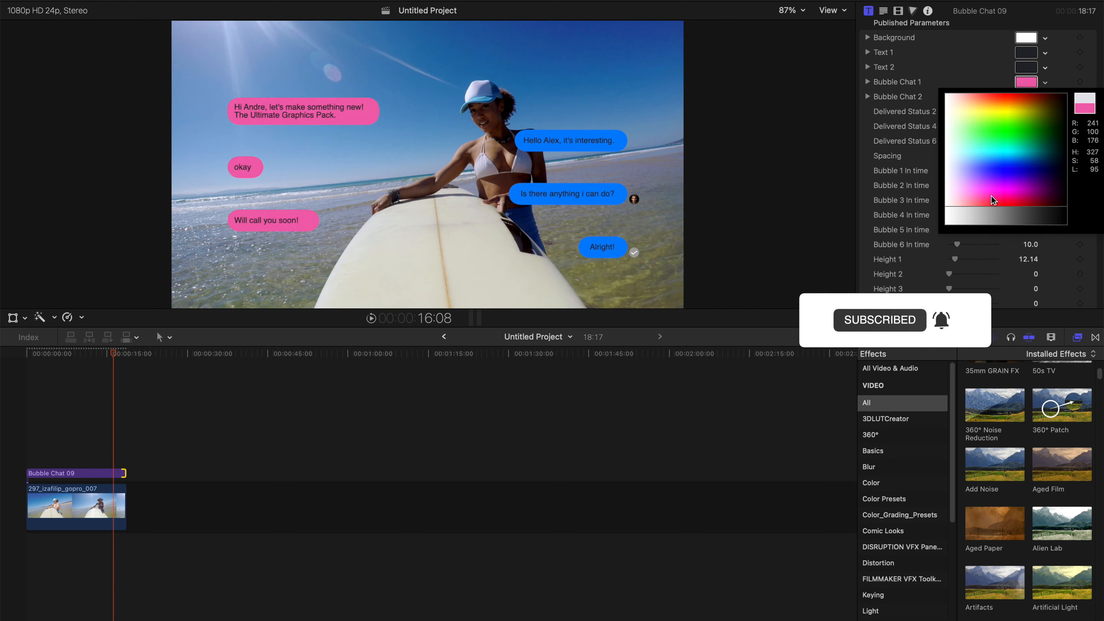
key("Escape")
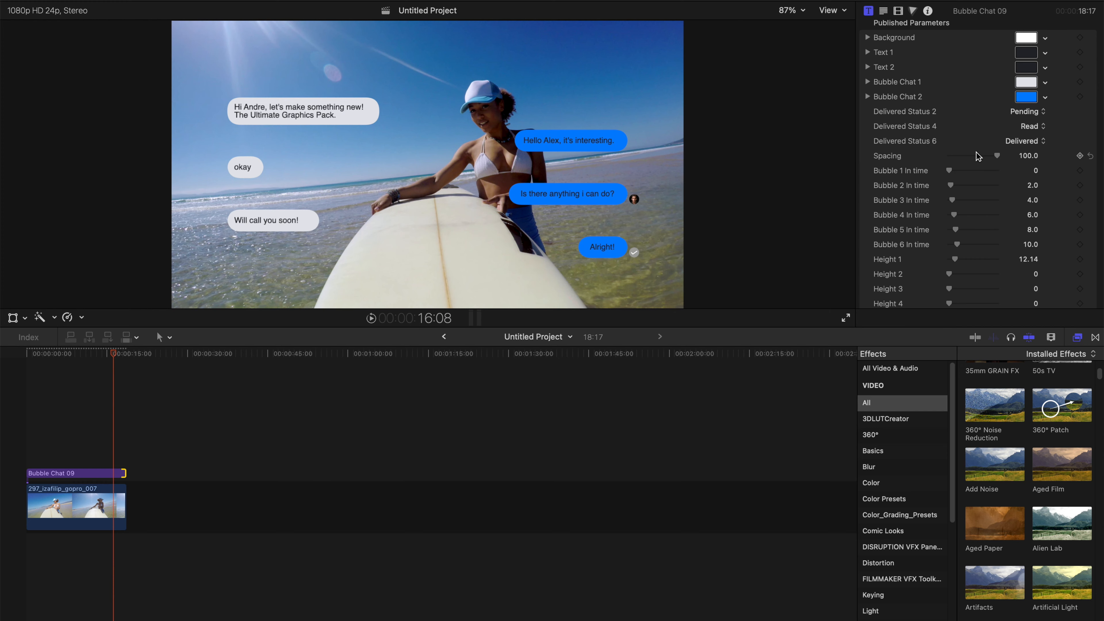
Set the chat title's Spacing to 74.73 and Width 4 to 24.08.
left_click_drag(994, 155, 983, 156)
scroll(963, 182, "down", 10)
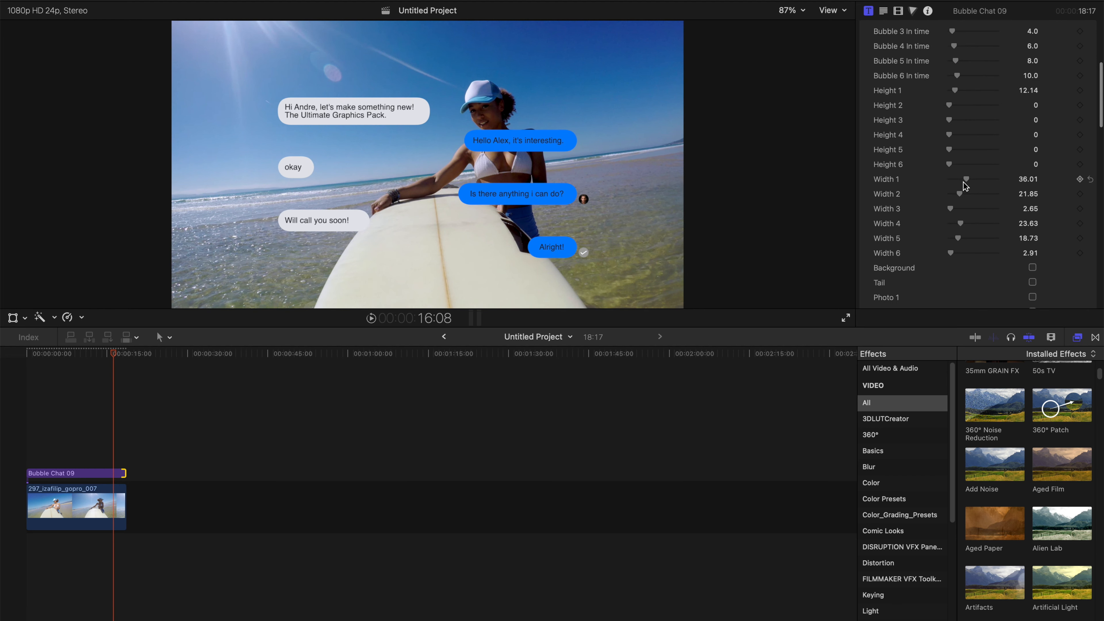
left_click_drag(960, 159, 961, 164)
Play the project from the start to review the chat bubble animation over the surfing clip.
left_click(16, 359)
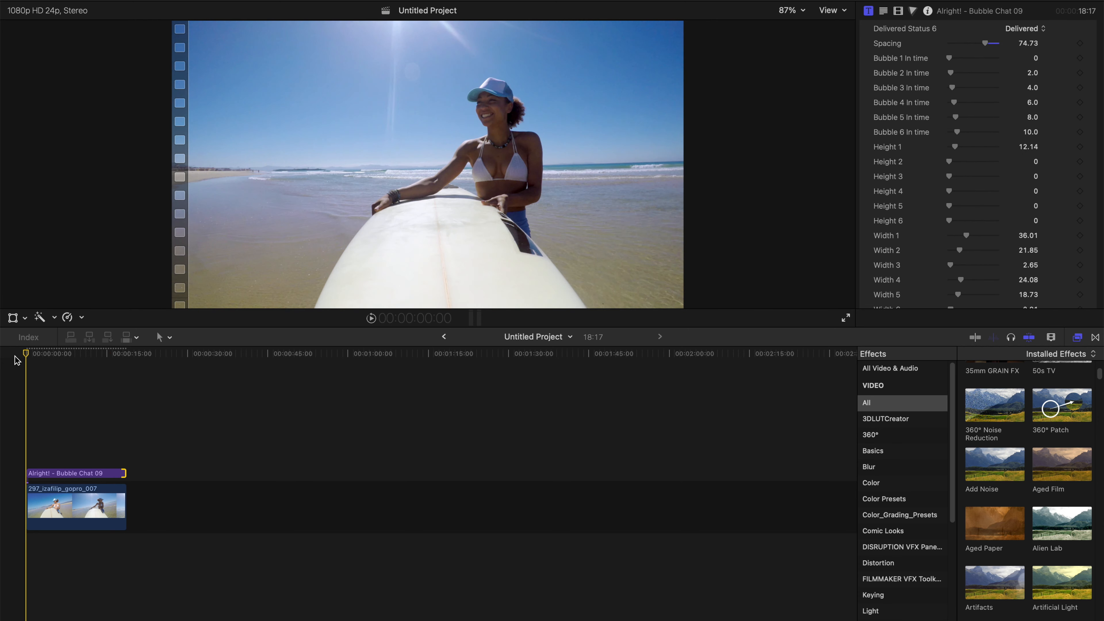
key("space")
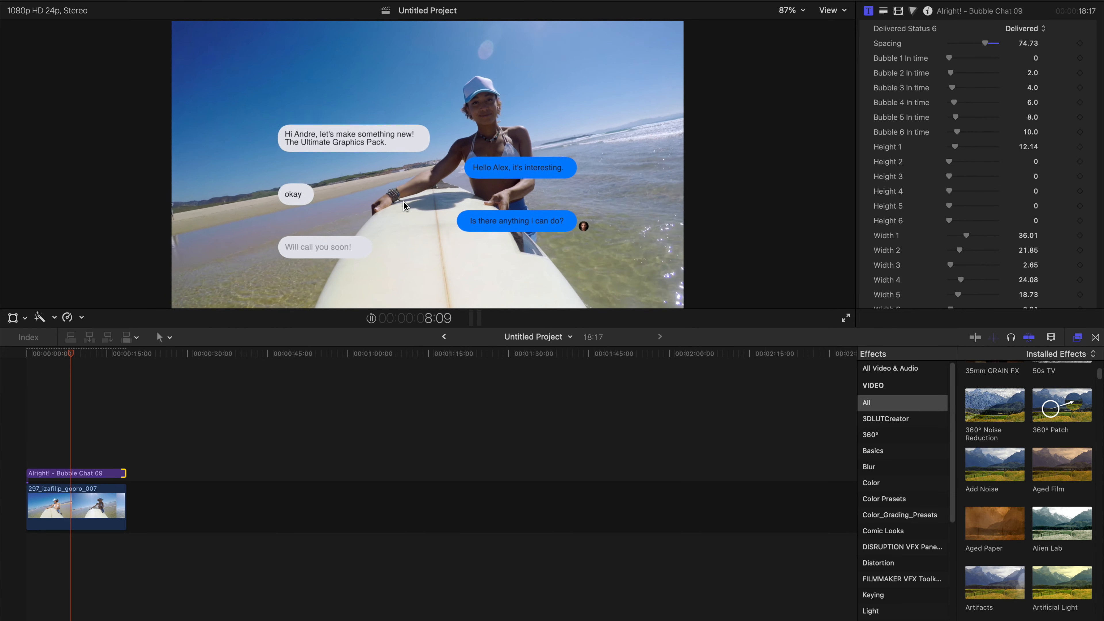
key("space")
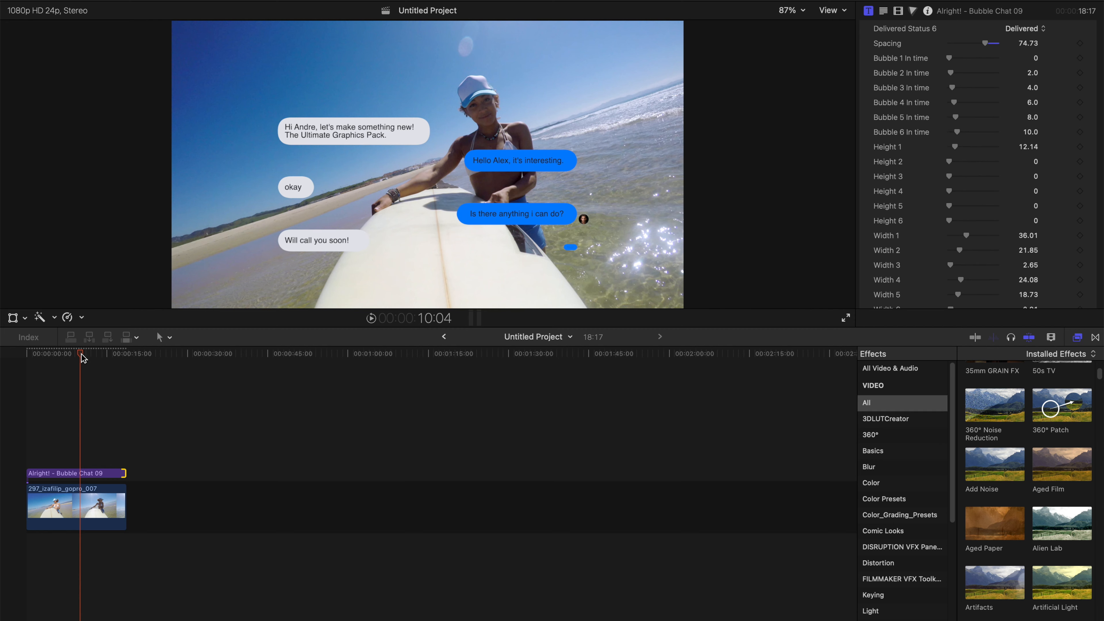
With the playhead at 14:12, set the In time to 60.0 for Bubbles 4 and 5 and 49.87 for Bubble 6.
left_click_drag(82, 357, 103, 355)
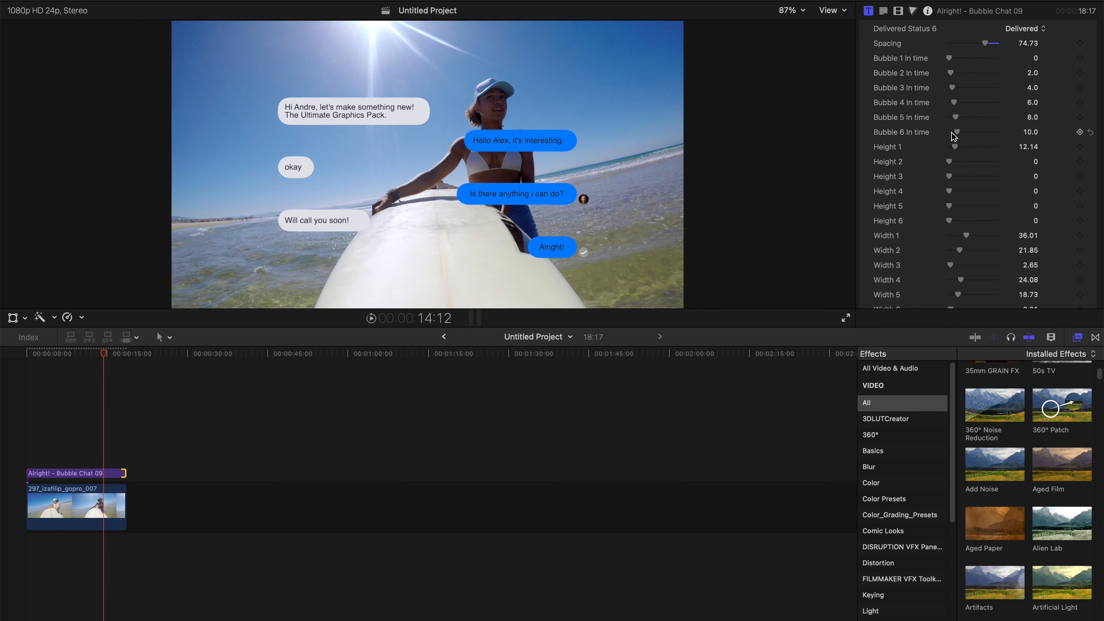
left_click_drag(958, 133, 1037, 118)
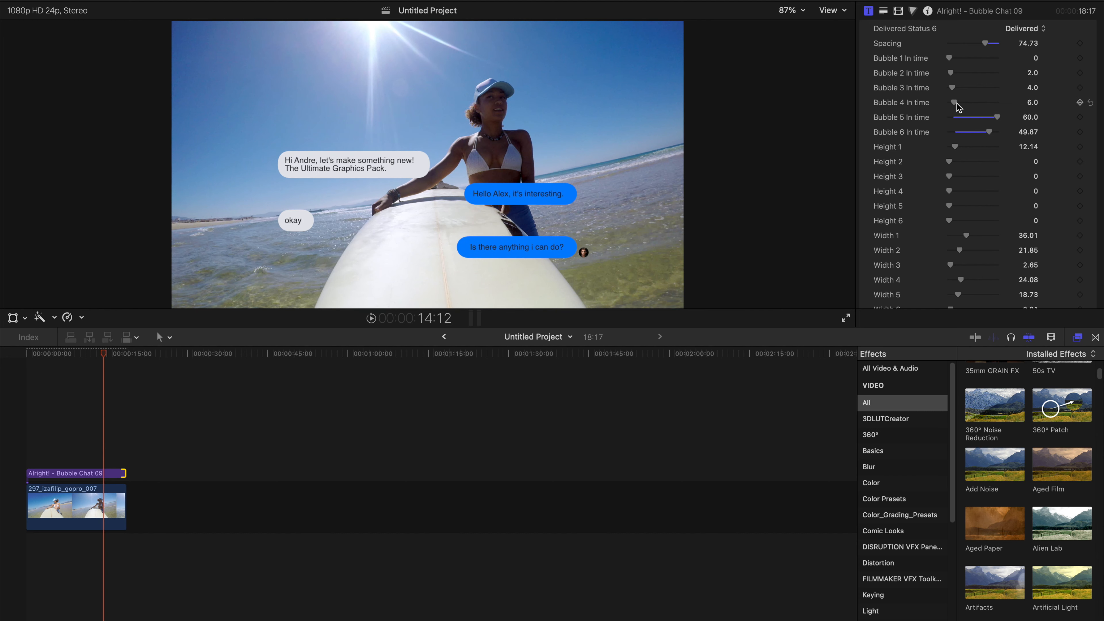
left_click_drag(956, 103, 1012, 103)
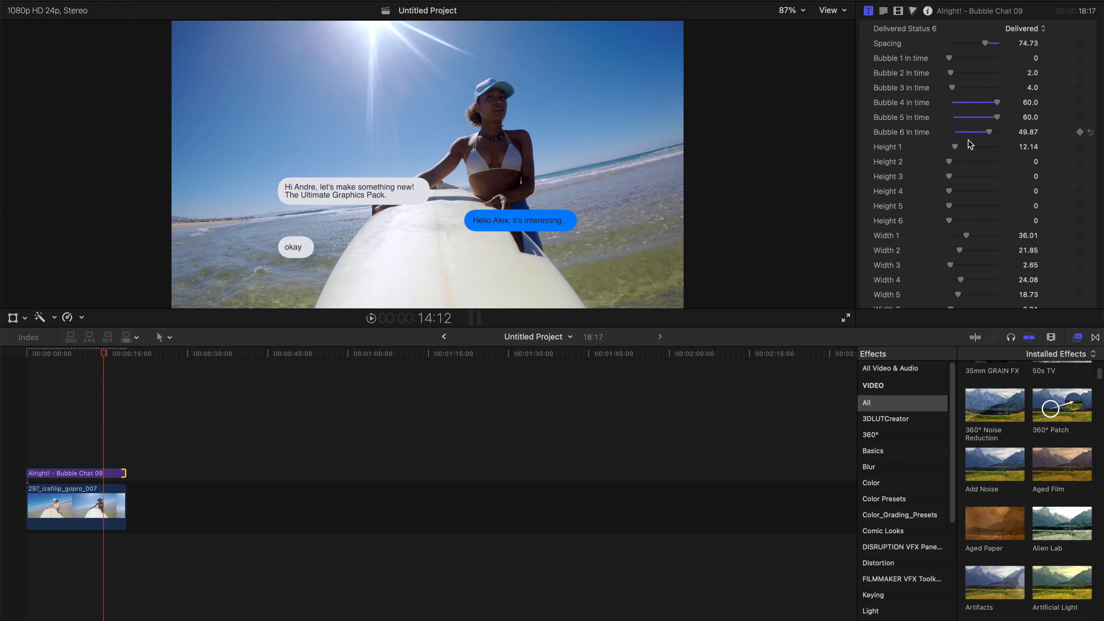
Replace the Text 1 message with "You wanna surf Saturday?".
scroll(969, 148, "down", 5)
scroll(970, 155, "down", 5)
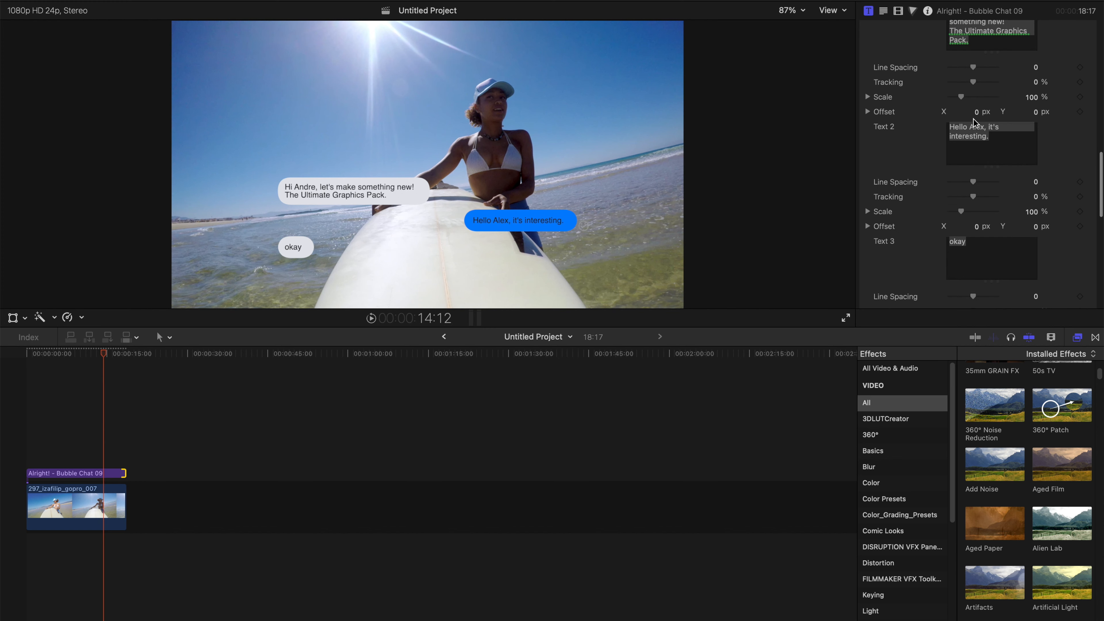
scroll(972, 119, "up", 2)
left_click_drag(975, 114, 927, 72)
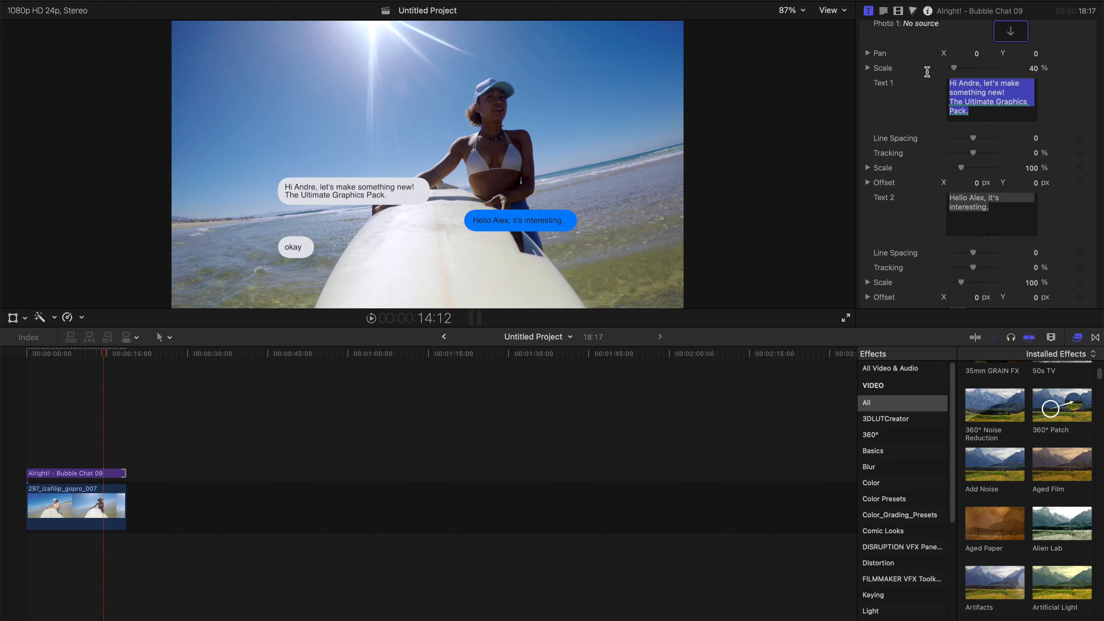
key("BackSpace")
type("You wanna Surf Saturday?")
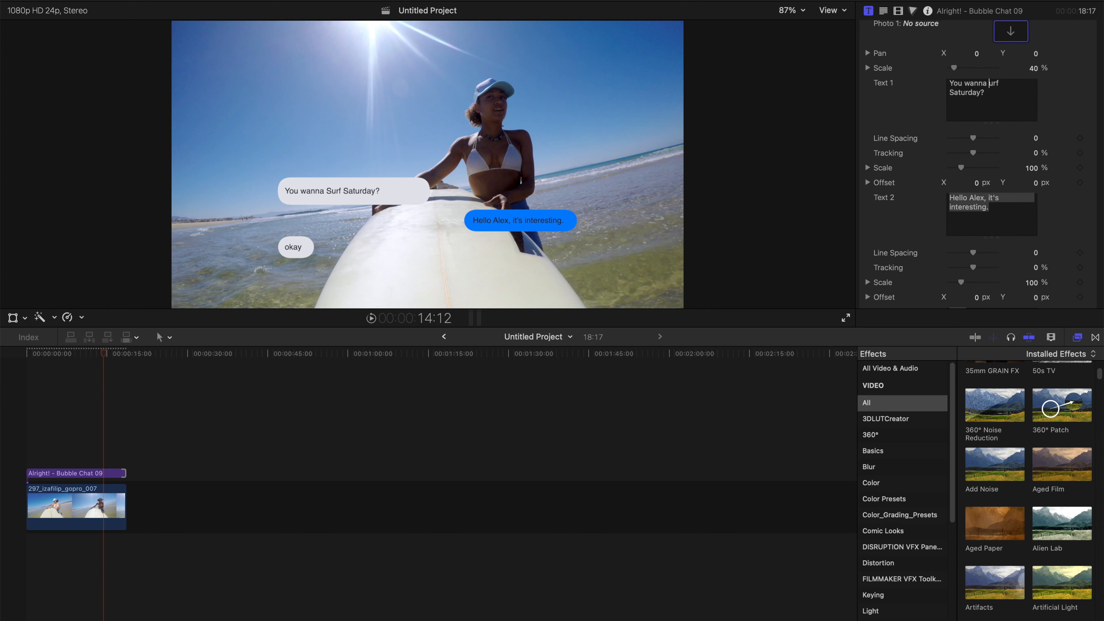
type("s")
Fit the first bubble to its shorter message by setting Width 1 to 23.99 and Height 1 to 0.
scroll(1005, 167, "up", 3)
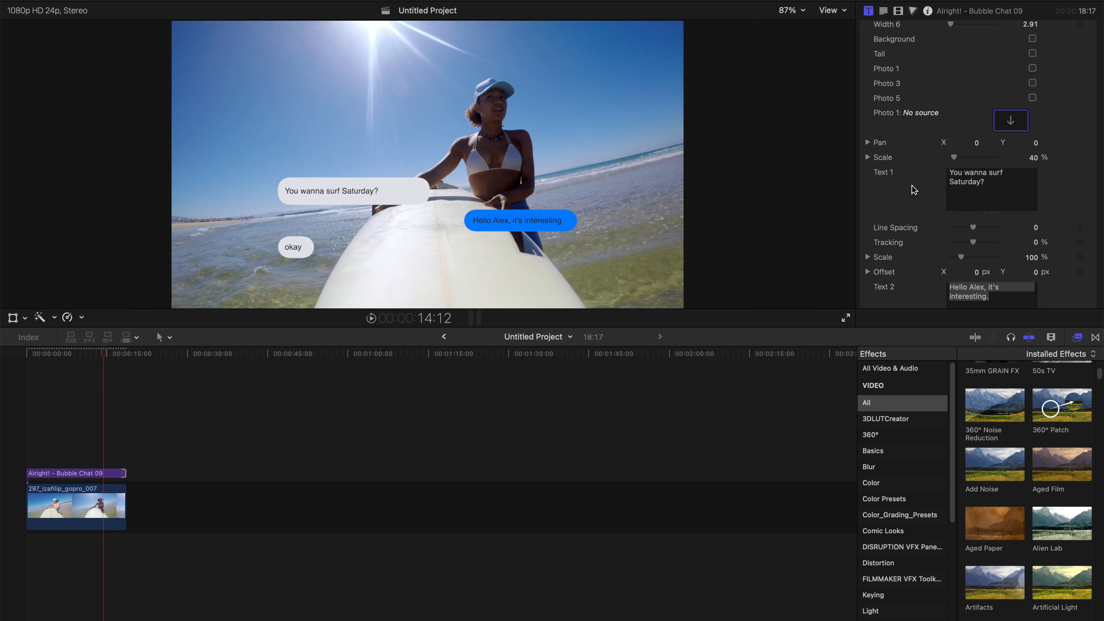
scroll(958, 140, "up", 3)
scroll(965, 143, "down", 5)
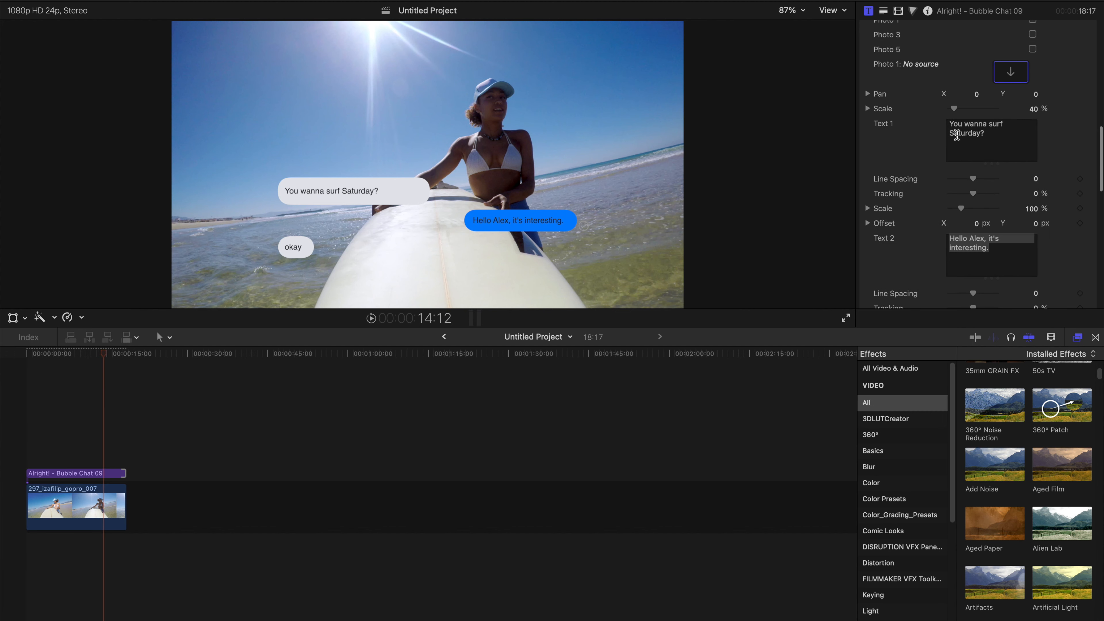
scroll(975, 131, "up", 10)
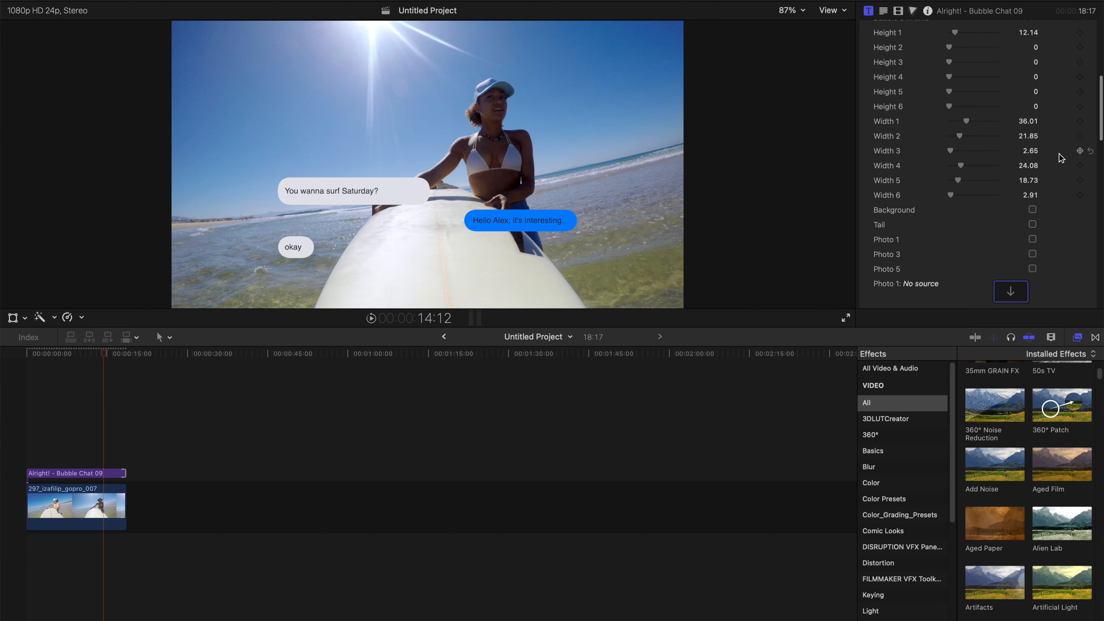
scroll(973, 99, "up", 2)
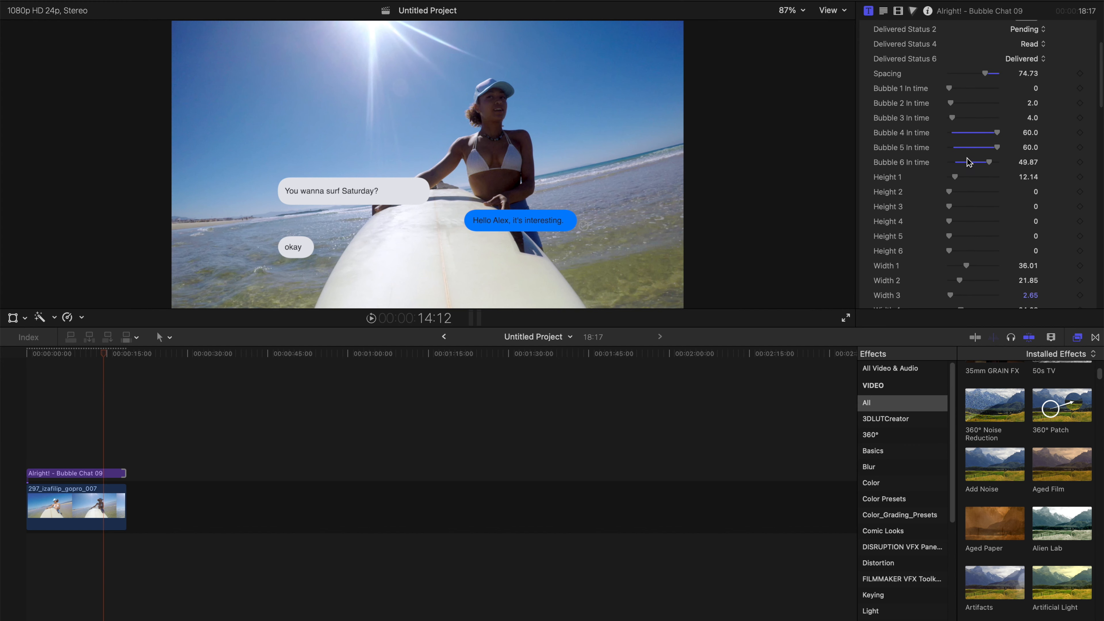
scroll(951, 210, "down", 1)
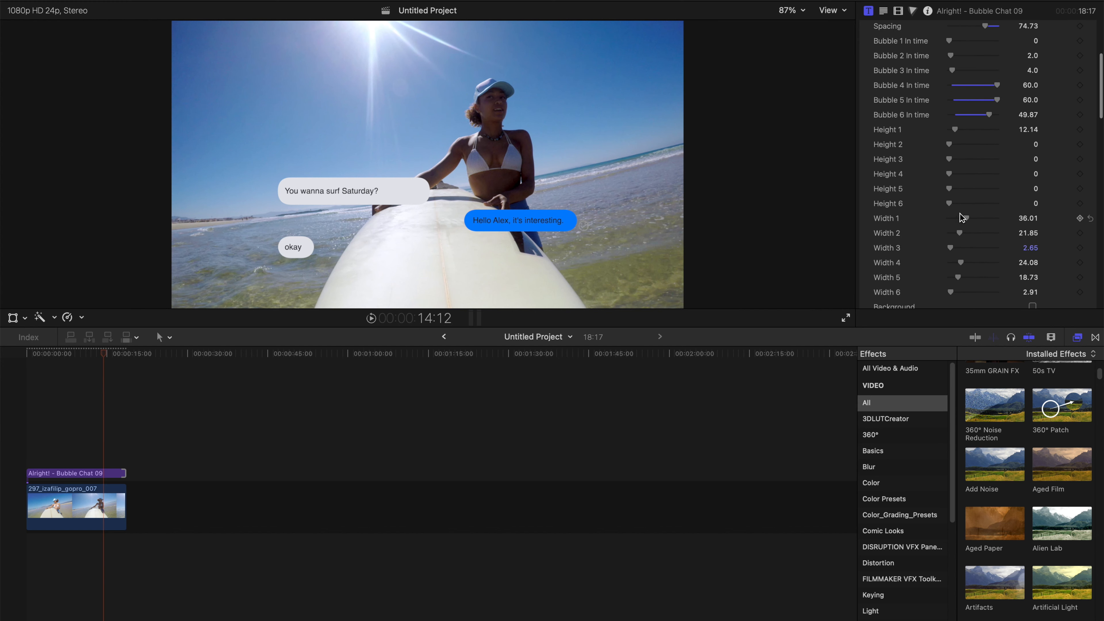
left_click_drag(966, 214, 961, 215)
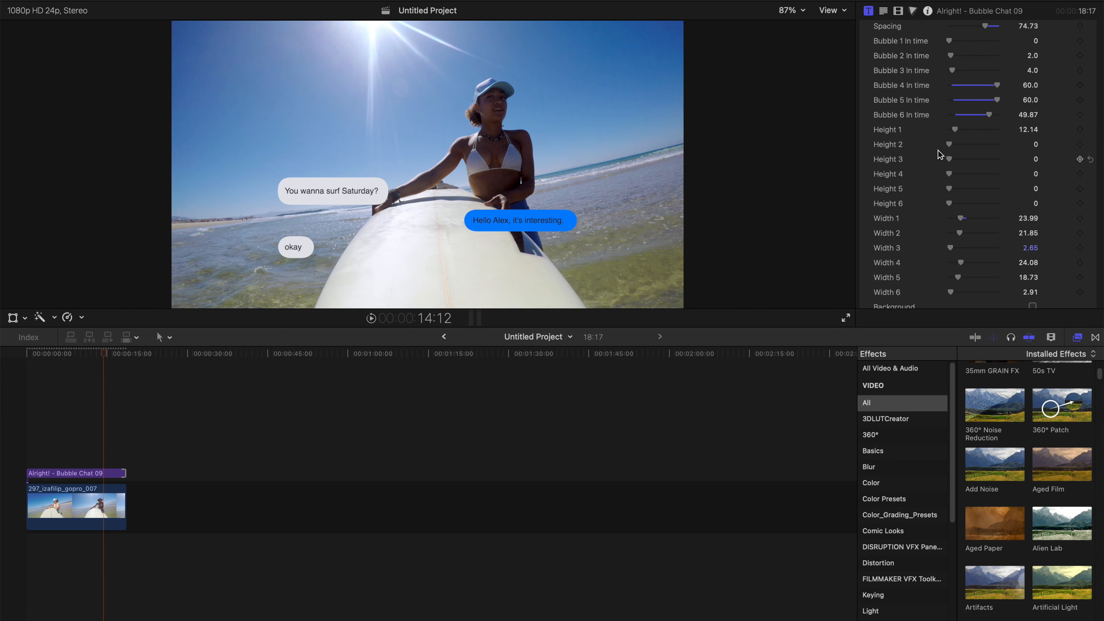
left_click_drag(955, 129, 950, 131)
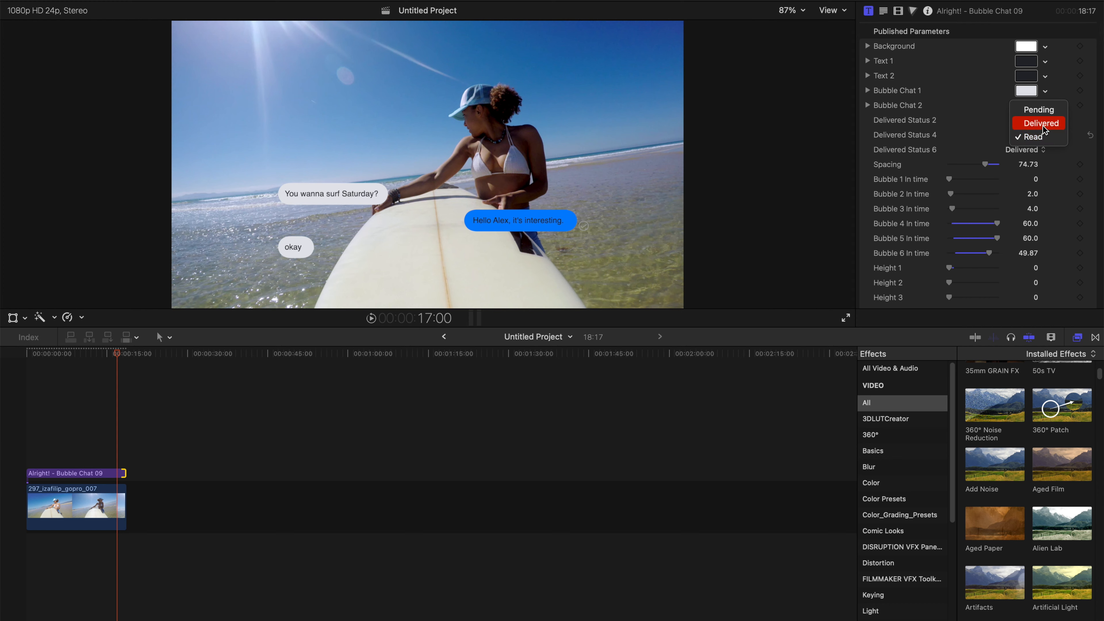
Set Delivered Status 2, Delivered Status 4 and Delivered Status 6 to Read.
left_click(1041, 123)
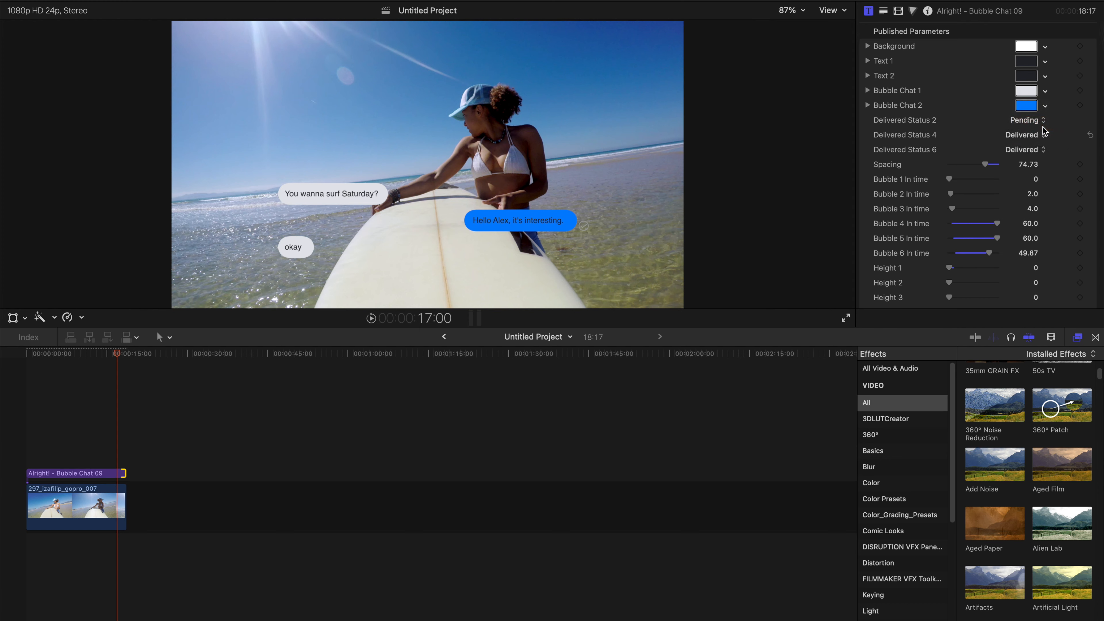
left_click(1044, 138)
left_click(1043, 149)
left_click(1043, 150)
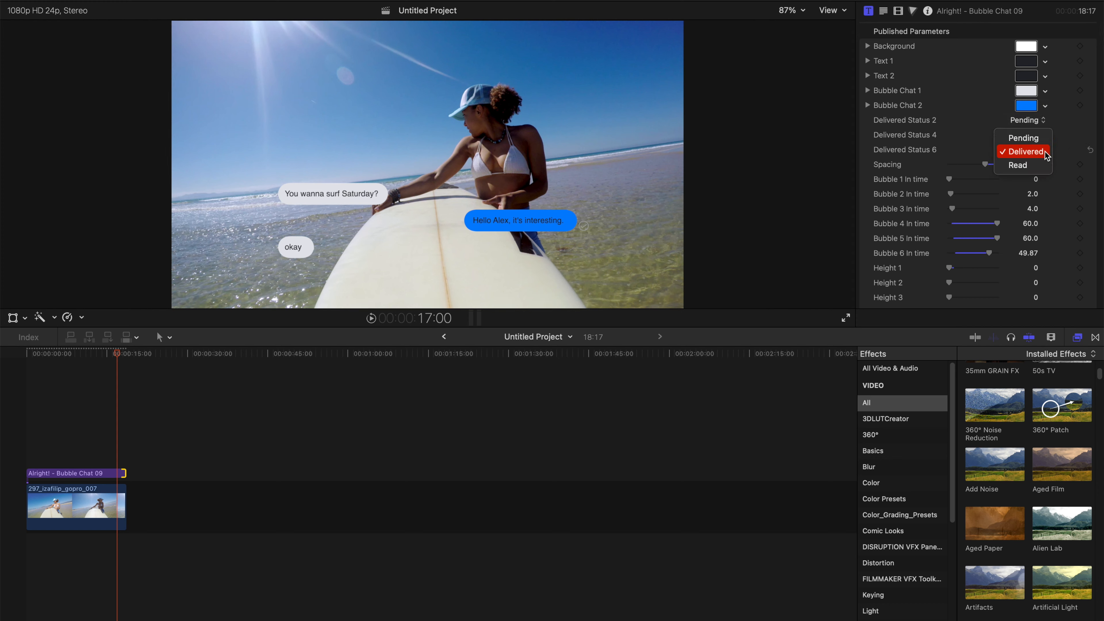
left_click(1042, 160)
left_click(1040, 123)
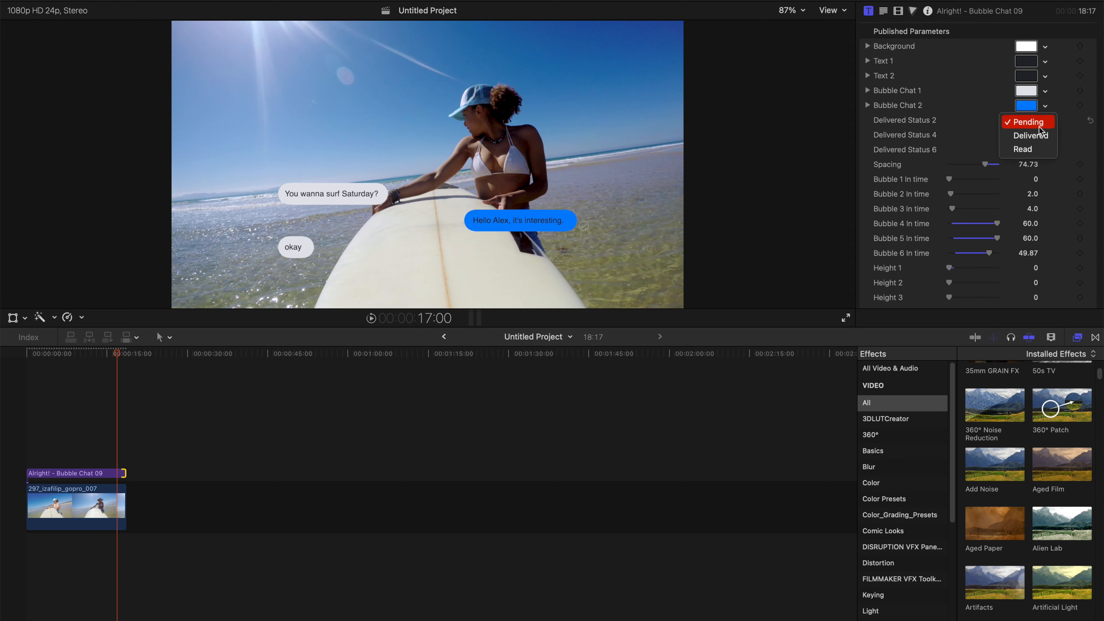
left_click(1042, 147)
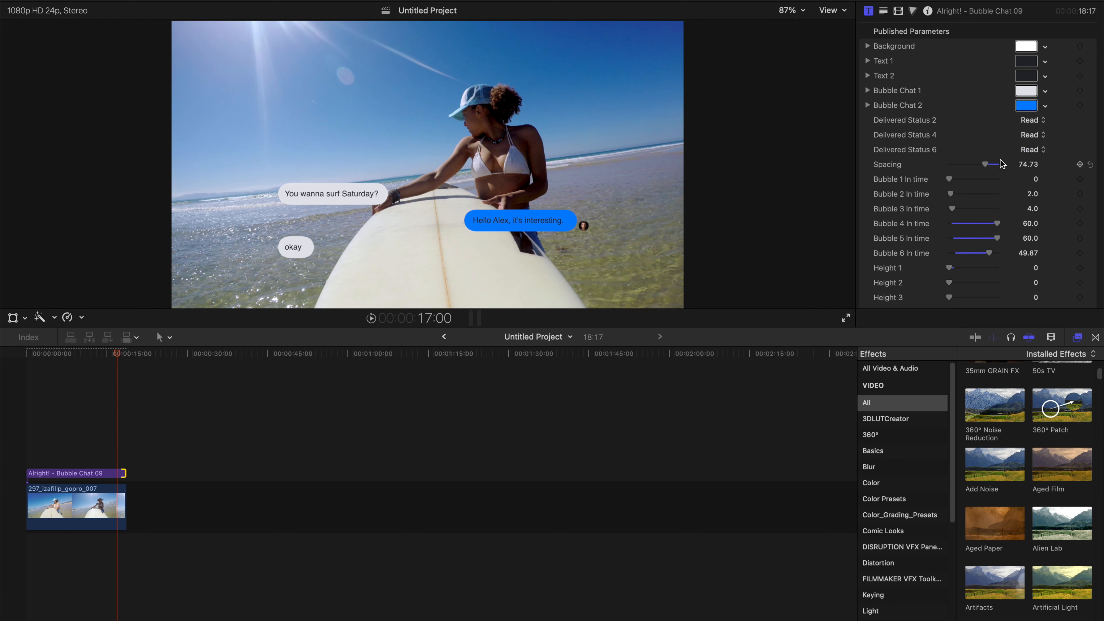
Try Delivered for Delivered Status 2, then set it to Pending.
left_click(1041, 123)
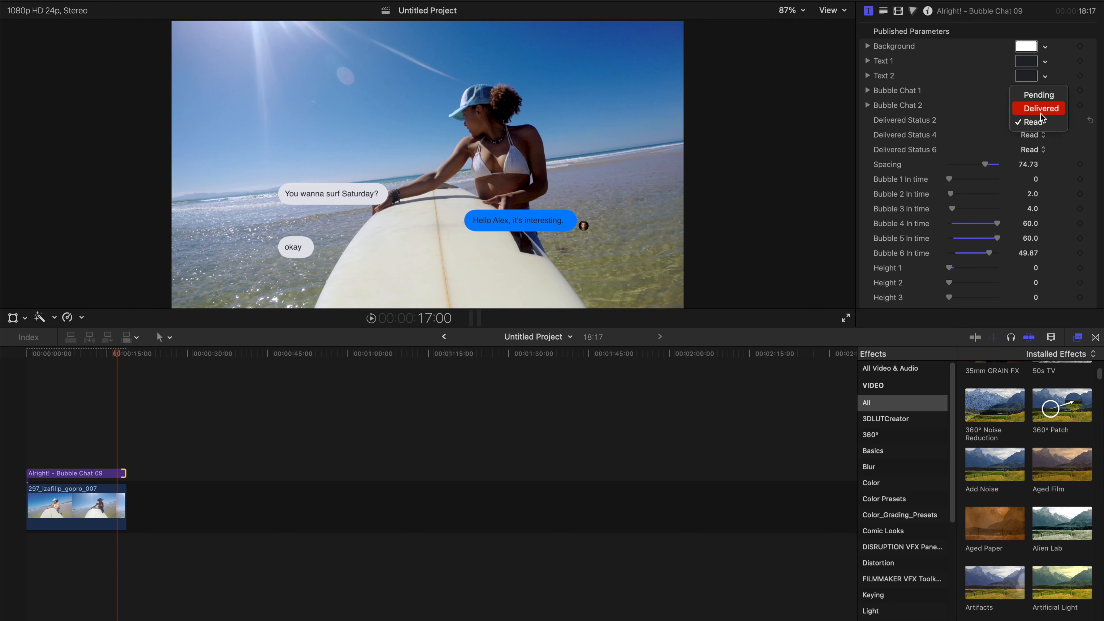
left_click(1041, 108)
left_click(1040, 123)
left_click(1036, 109)
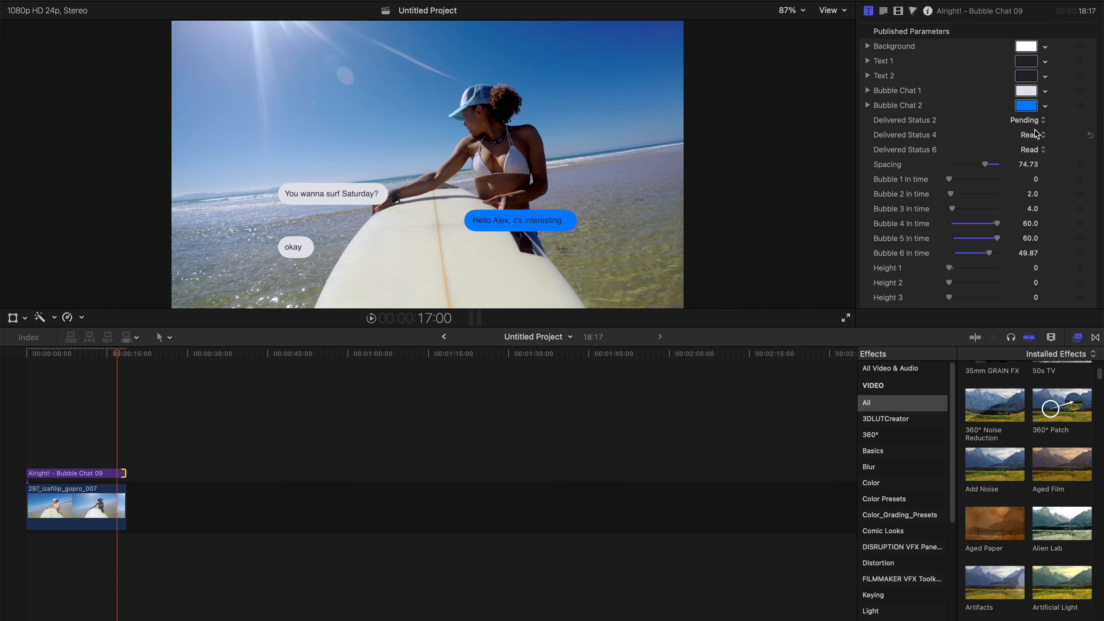
left_click(1036, 134)
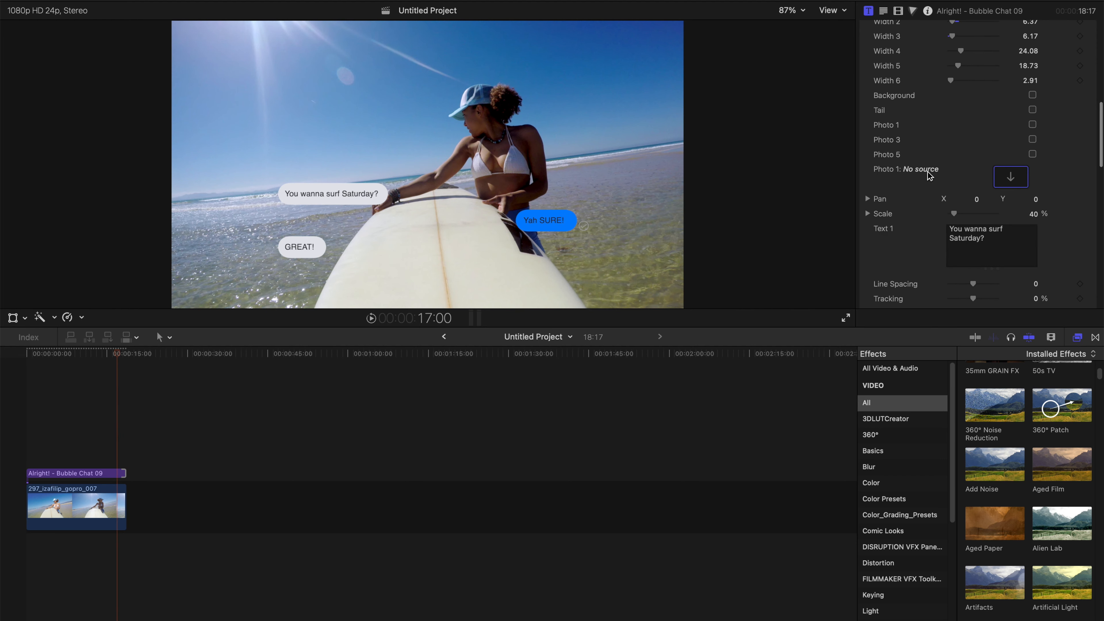
Apply the clip 297_izafilip_gopro_007 as the Photo 1 source and hide the browser.
left_click(1010, 176)
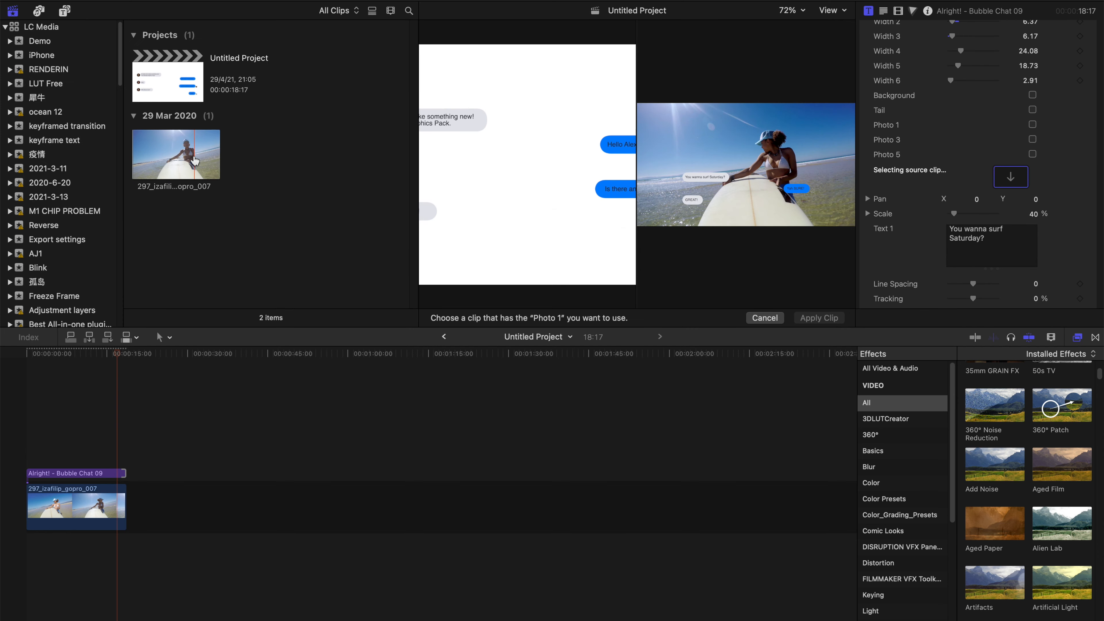
left_click(194, 160)
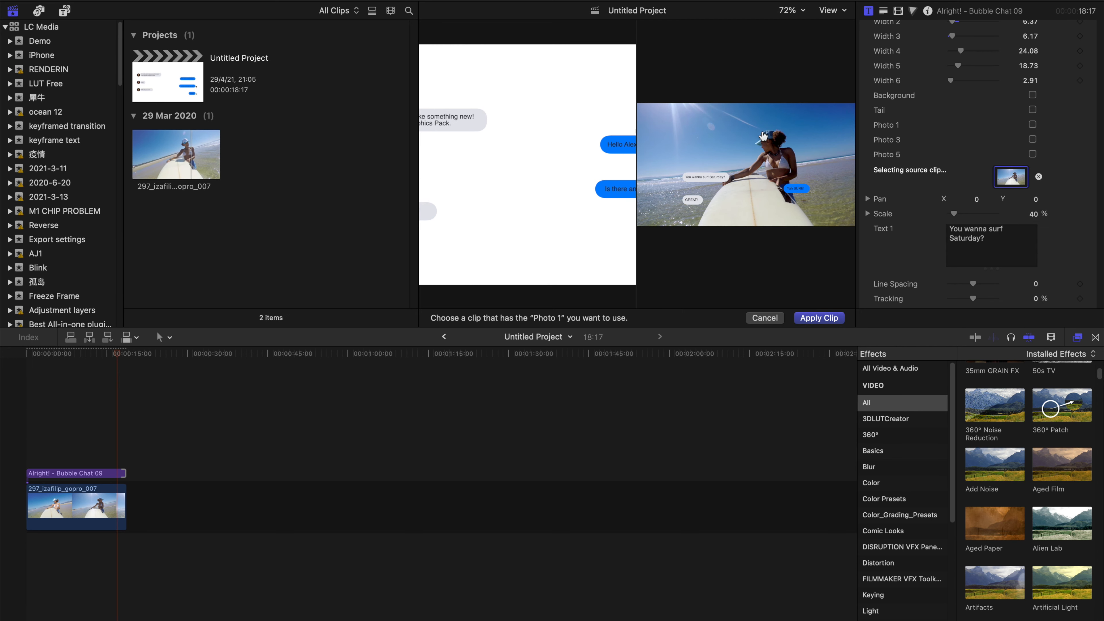
left_click(819, 318)
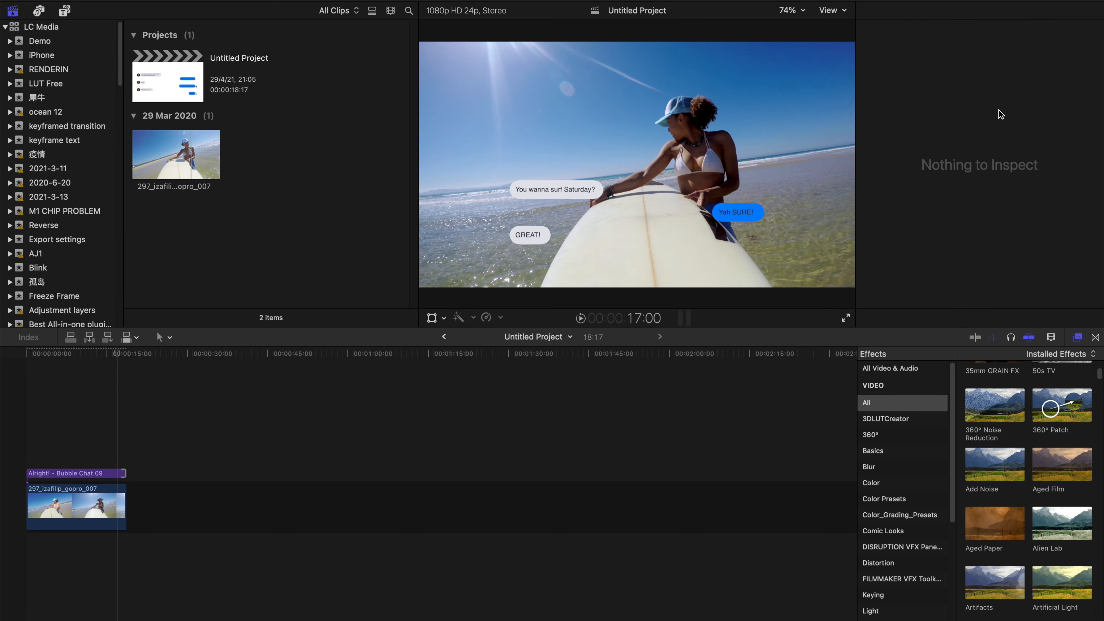
key("ctrl+super+1")
Reselect the chat title, turn on Photo 1 and Photo 3, and play back the result.
left_click(125, 474)
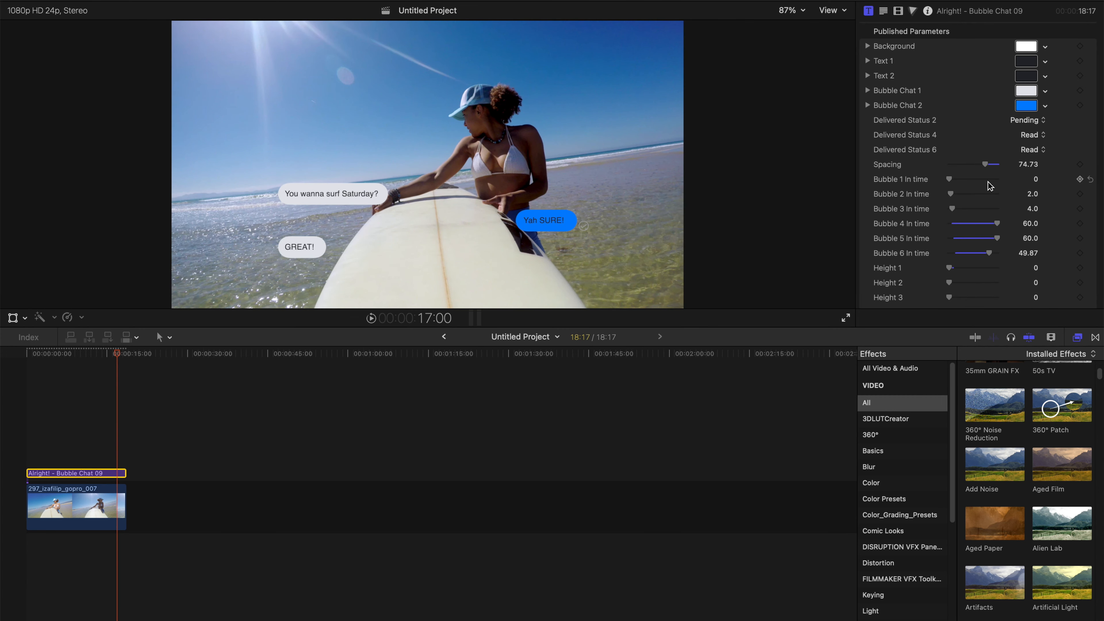
scroll(989, 186, "down", 10)
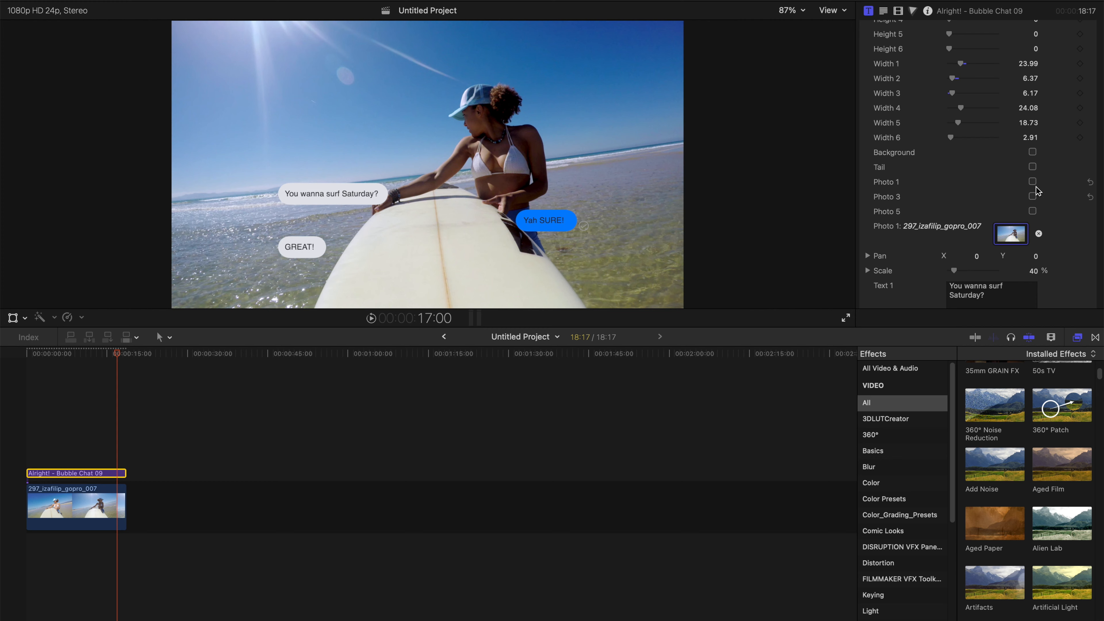
left_click(1032, 182)
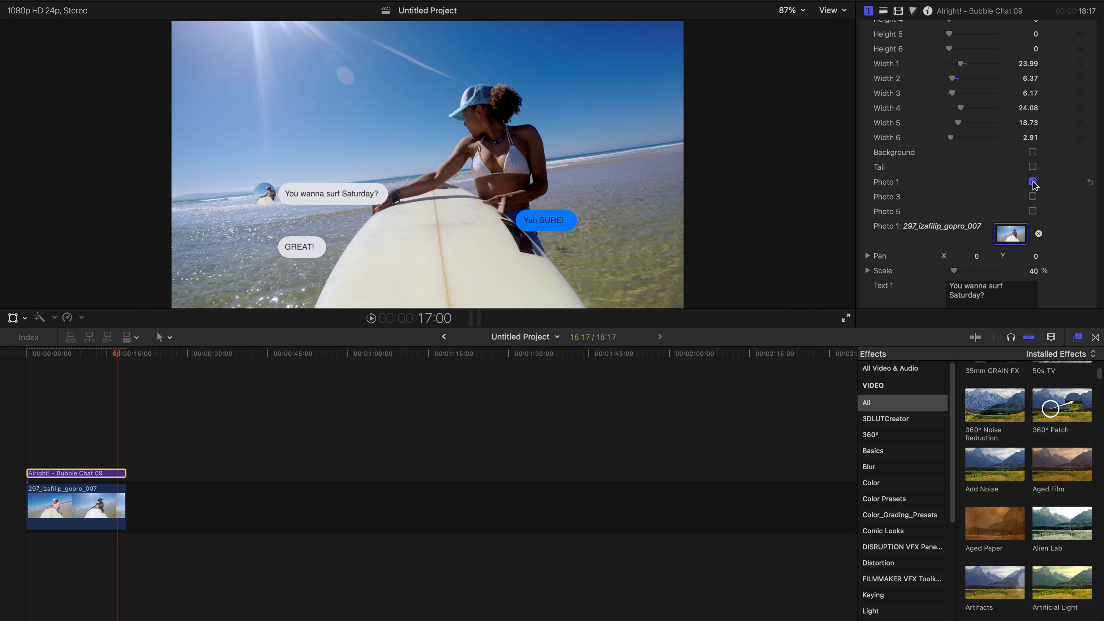
left_click(1033, 197)
key("space")
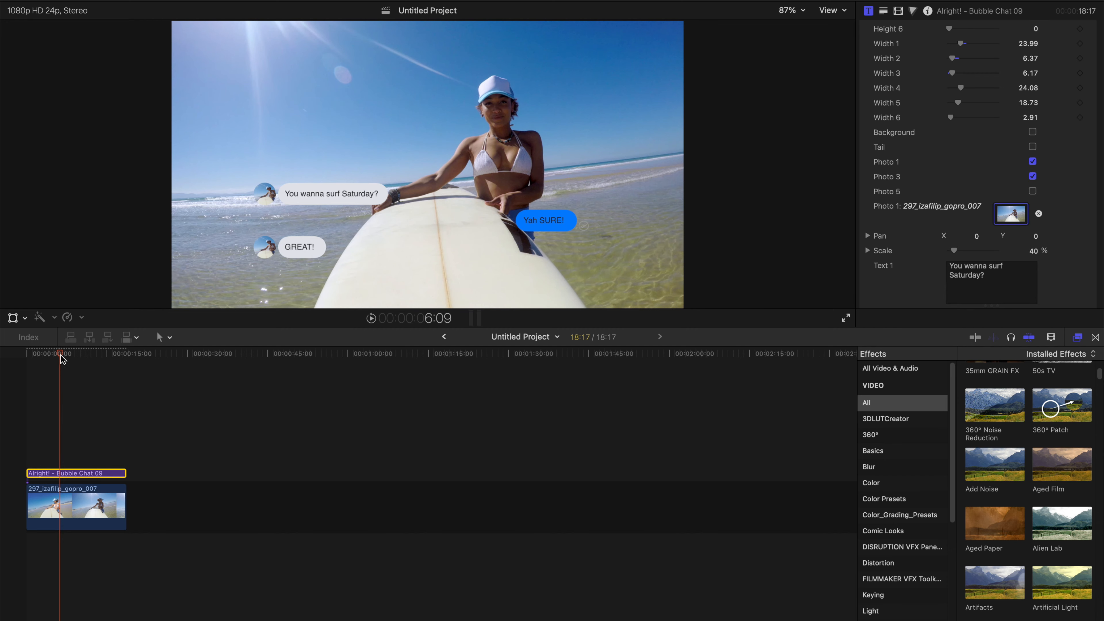
Move the Bubble Chat 09 title up to a Y position of 346 px and reduce its Spacing to 44.84.
key("space")
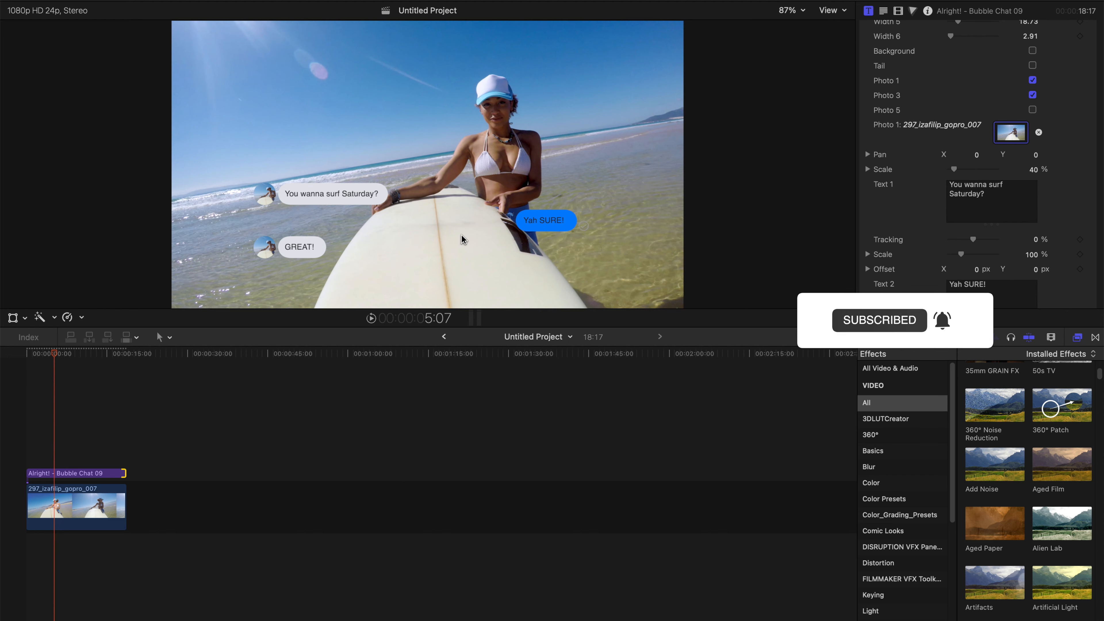
left_click(897, 11)
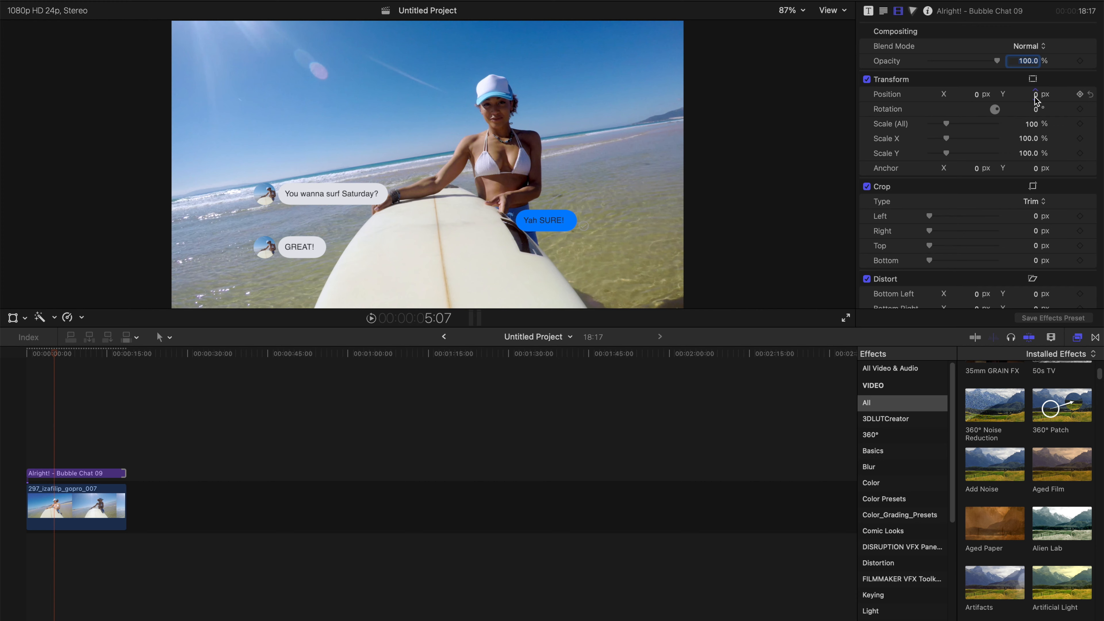
left_click_drag(1037, 95, 1043, 59)
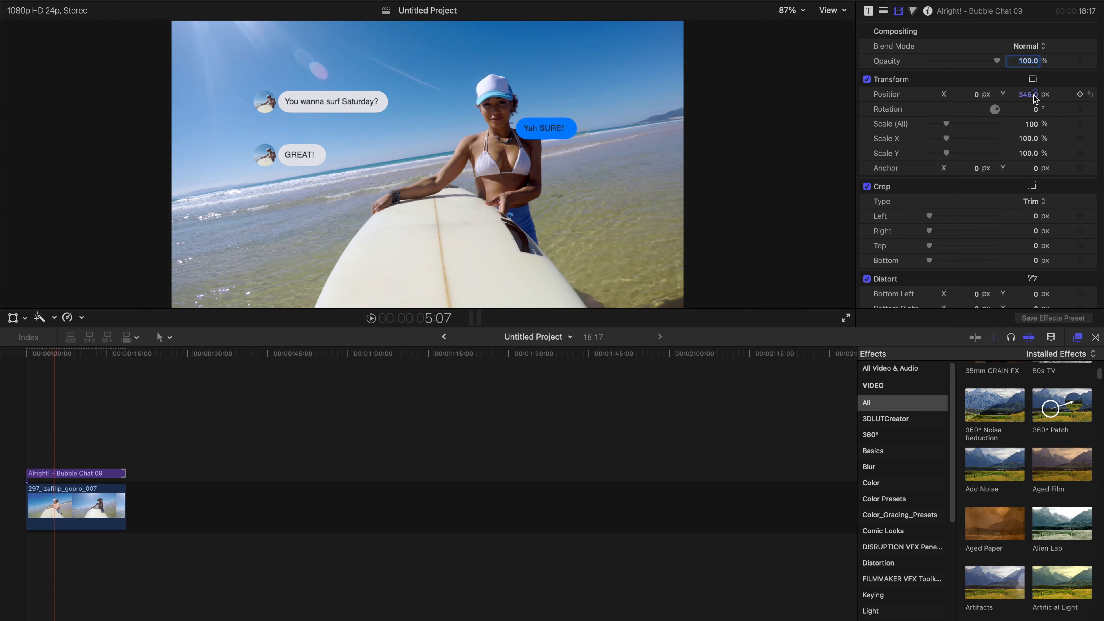
left_click(868, 11)
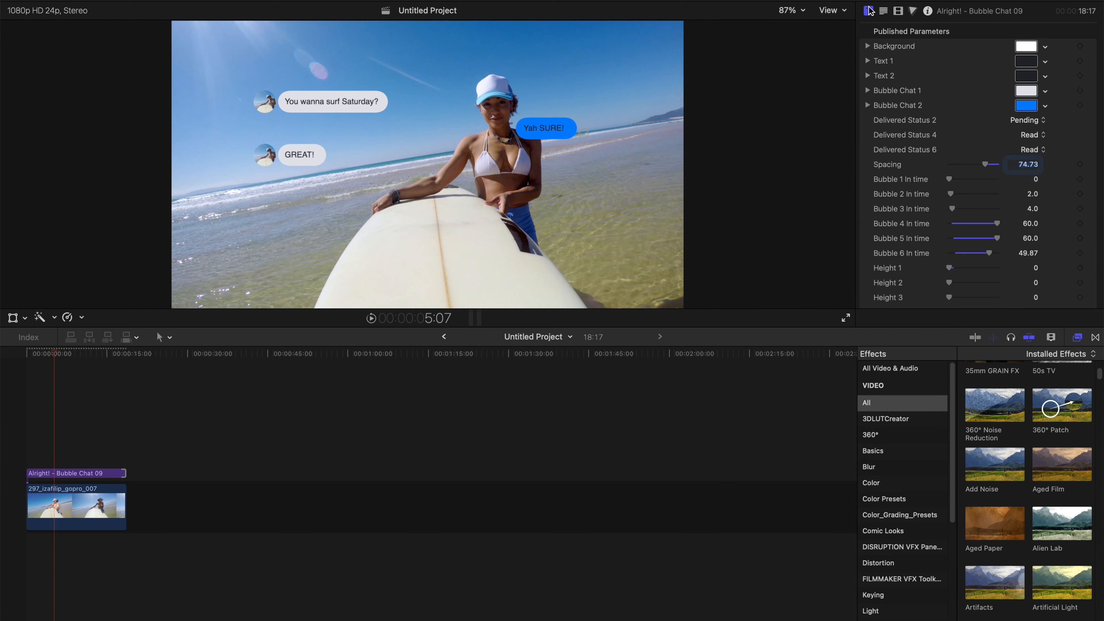
scroll(981, 152, "down", 2)
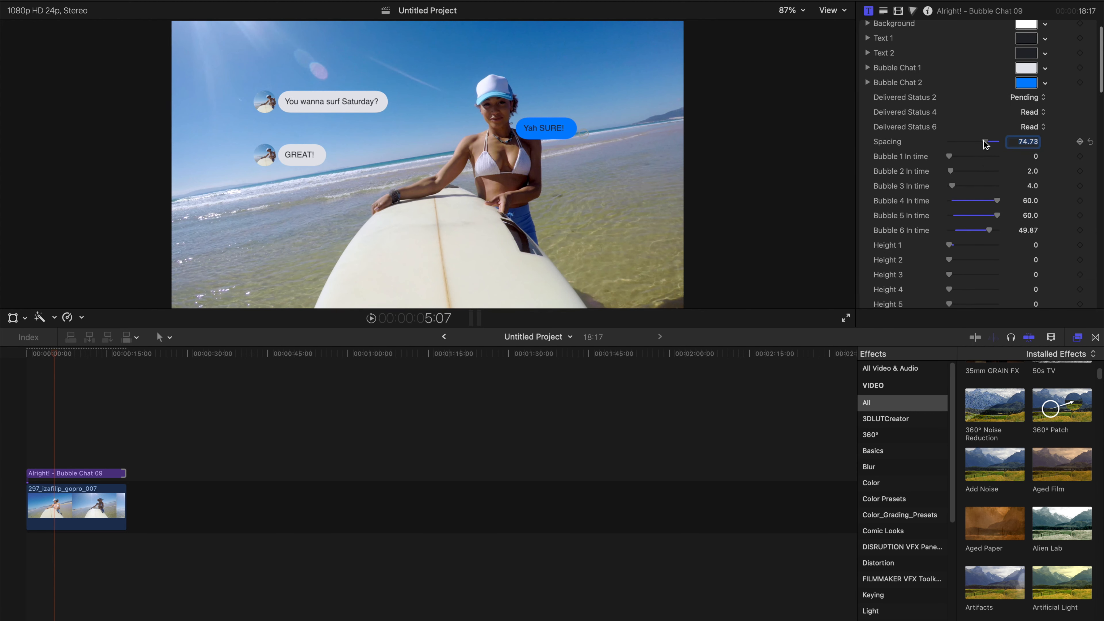
left_click_drag(985, 143, 970, 143)
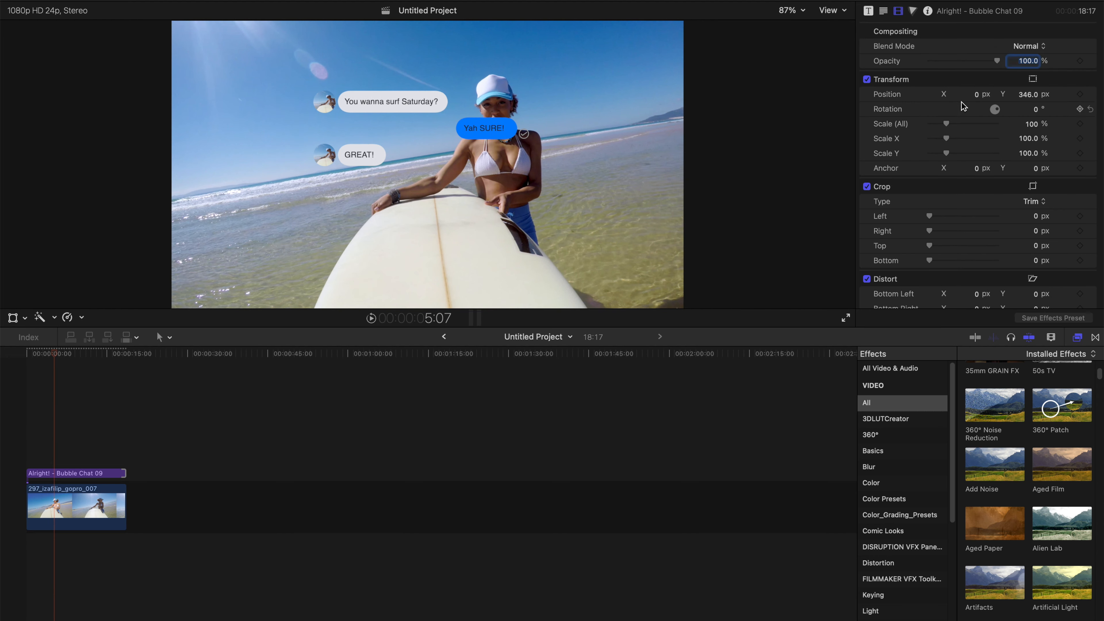
Set the chat title's position to X -392.5 px and Y 276.1 px, and play the project from the start.
left_click_drag(976, 94, 1026, 109)
left_click(27, 356)
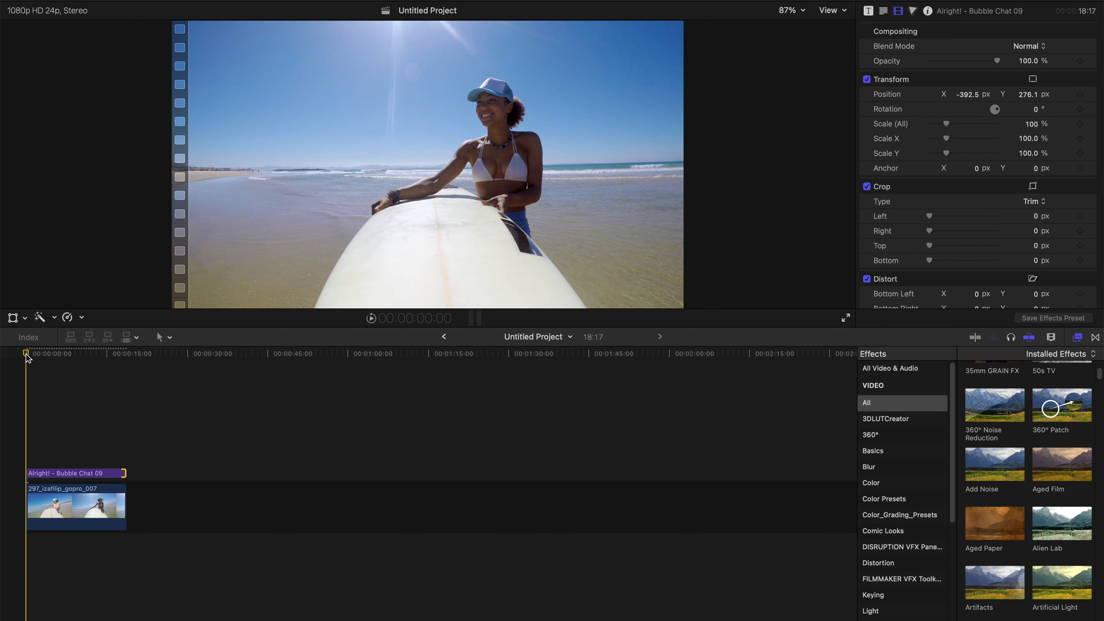
key("space")
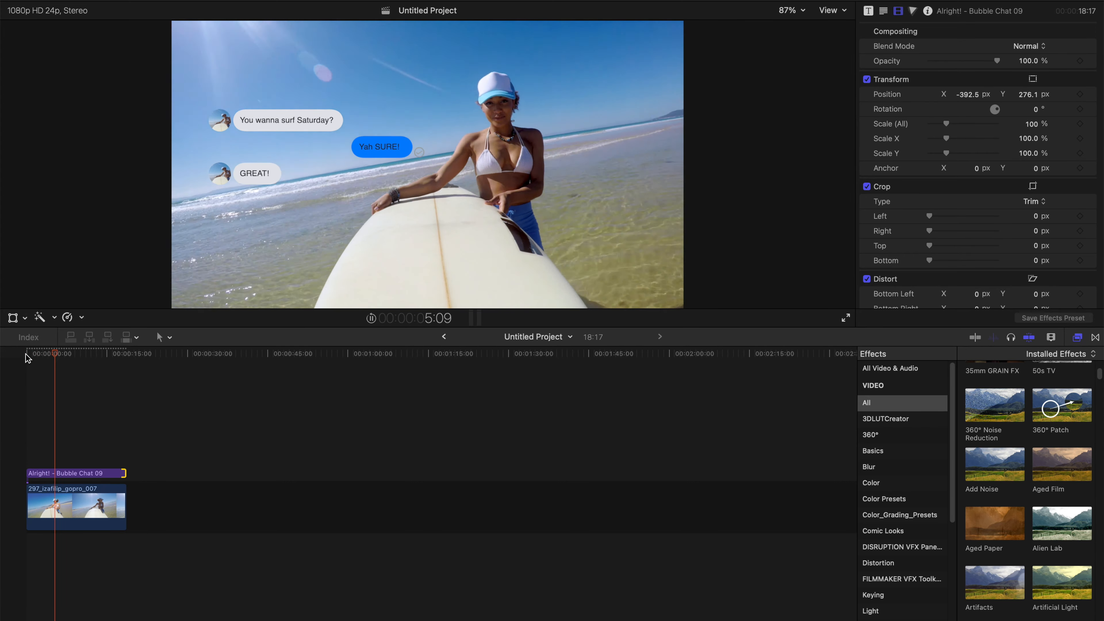
key("space")
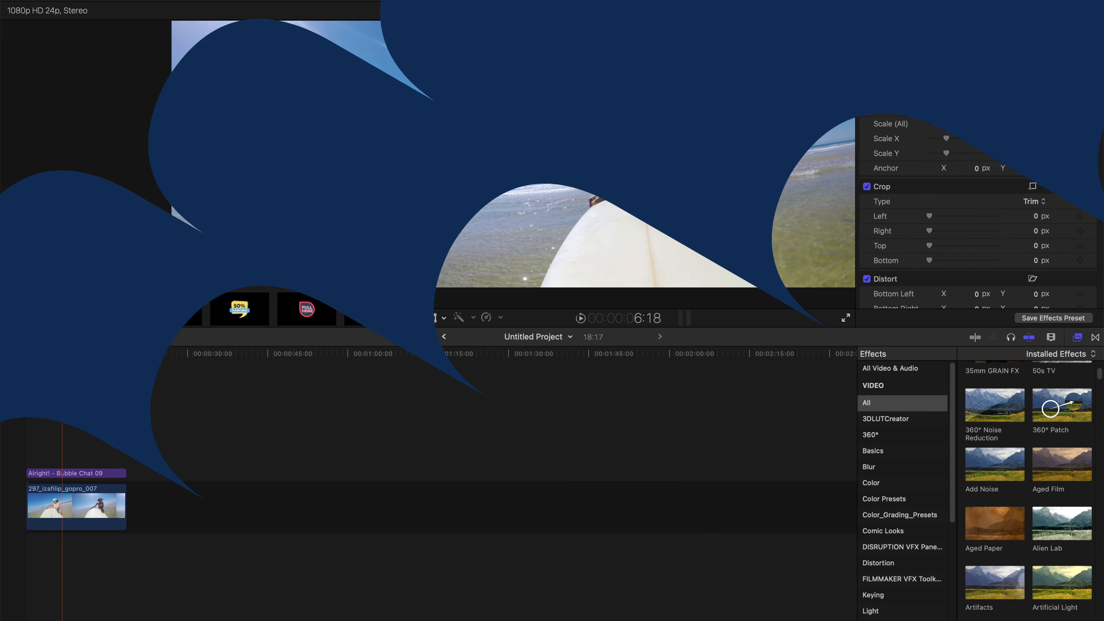
Find Emoticon 52 among the installed titles and add it to the timeline above the chat title.
scroll(343, 182, "down", 15)
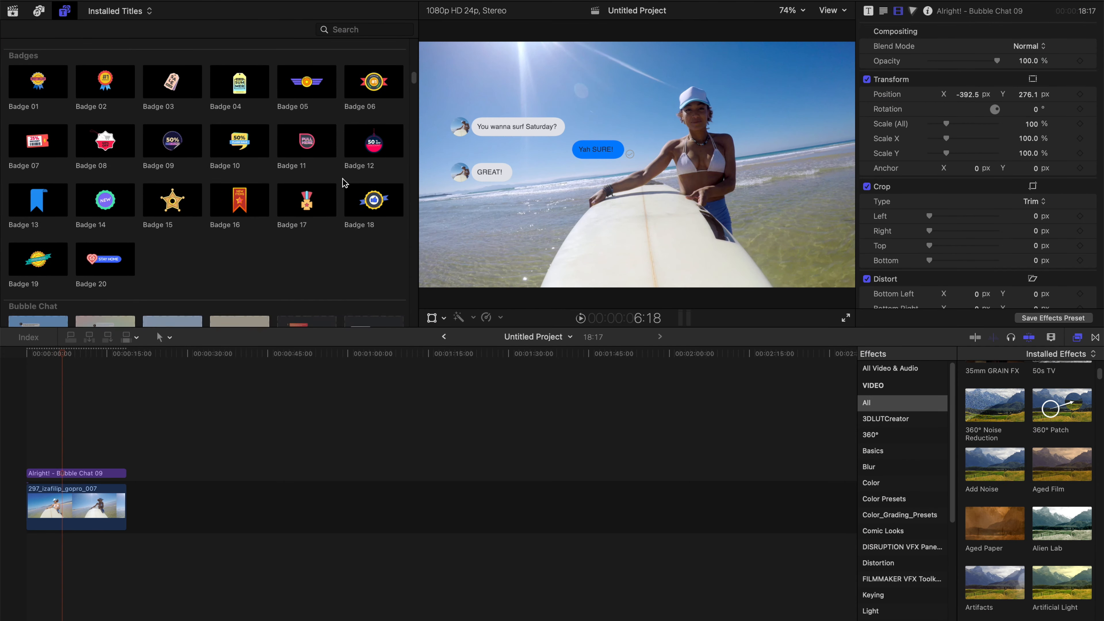
scroll(344, 182, "down", 5)
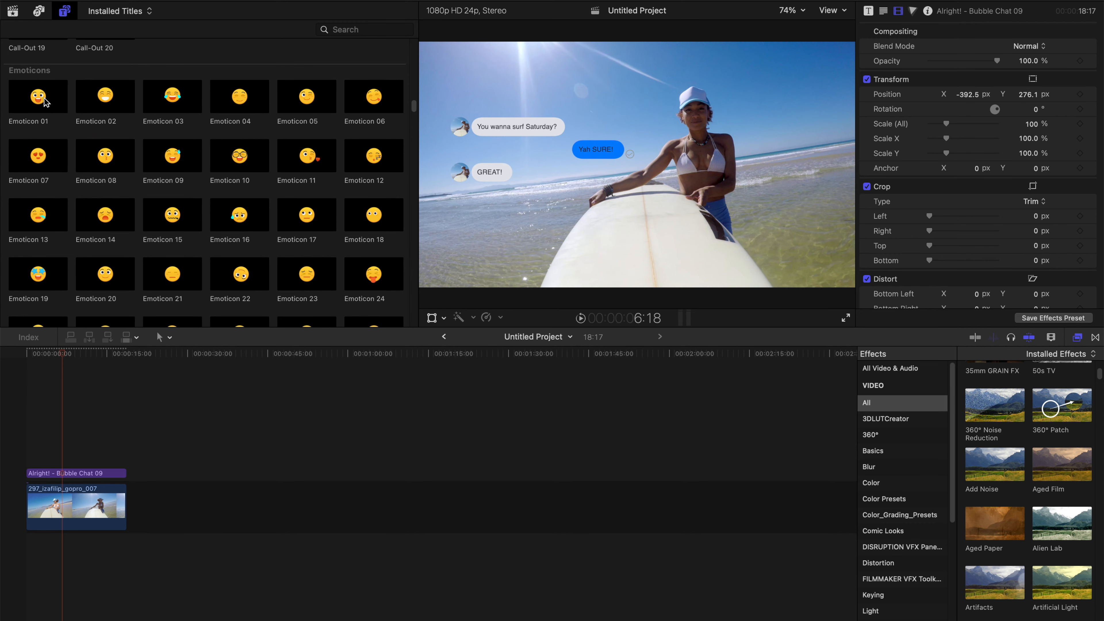
scroll(150, 125, "down", 4)
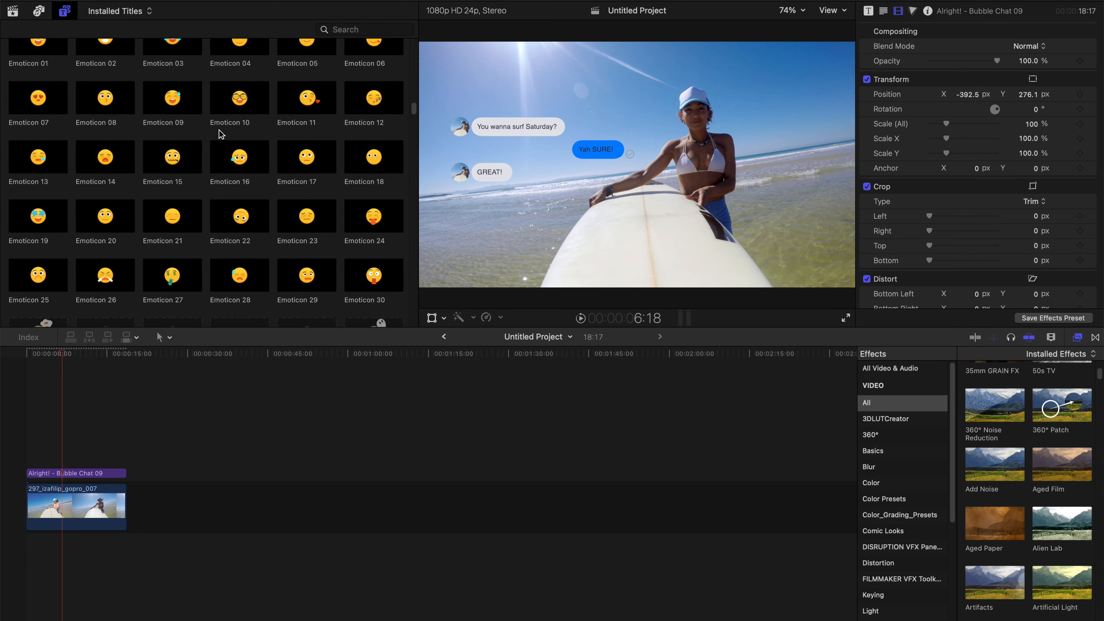
scroll(190, 187, "down", 6)
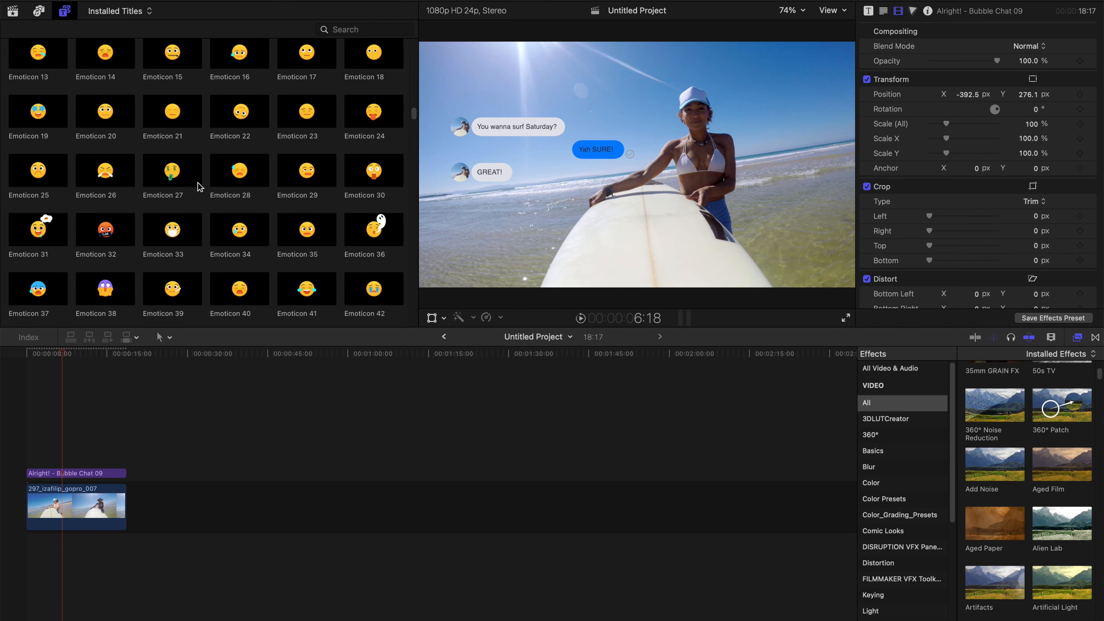
scroll(213, 186, "down", 8)
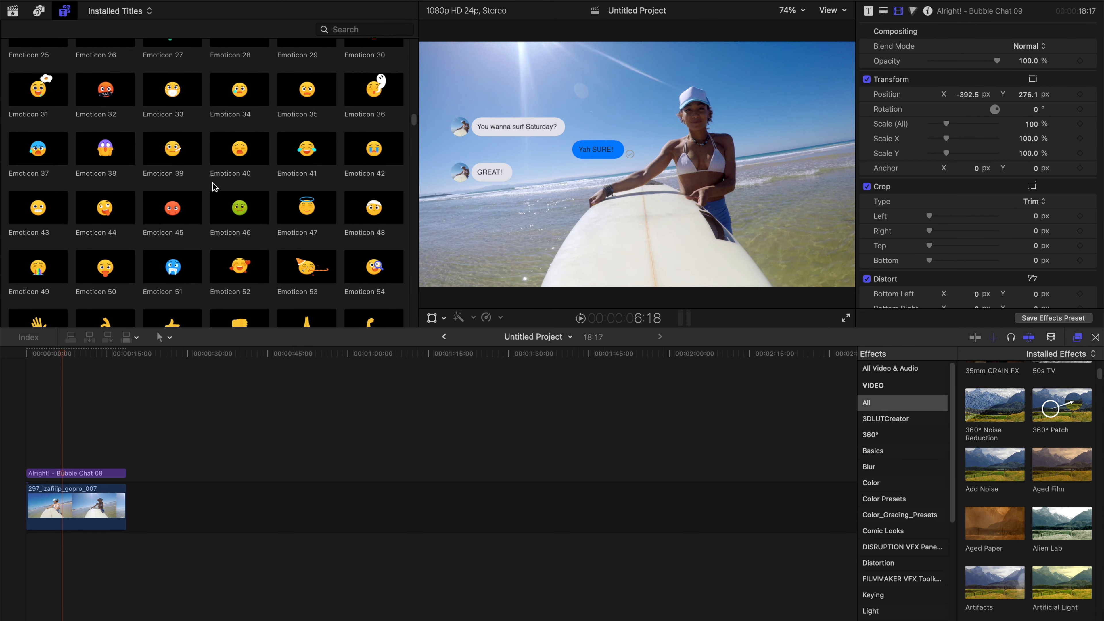
scroll(214, 187, "down", 1)
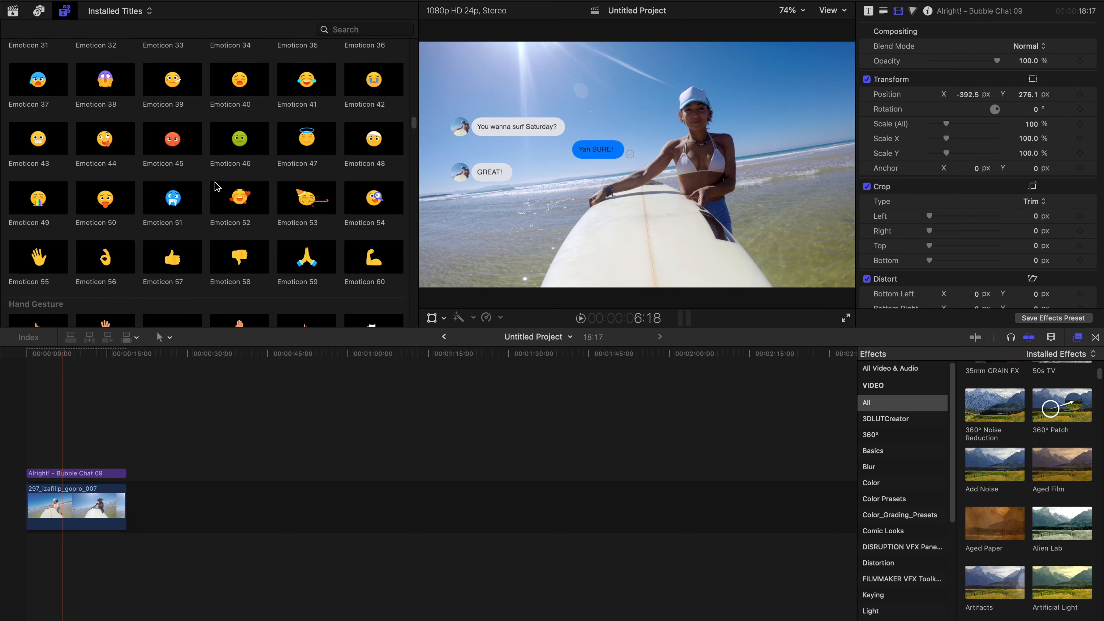
scroll(216, 187, "down", 1)
left_click_drag(215, 187, 47, 459)
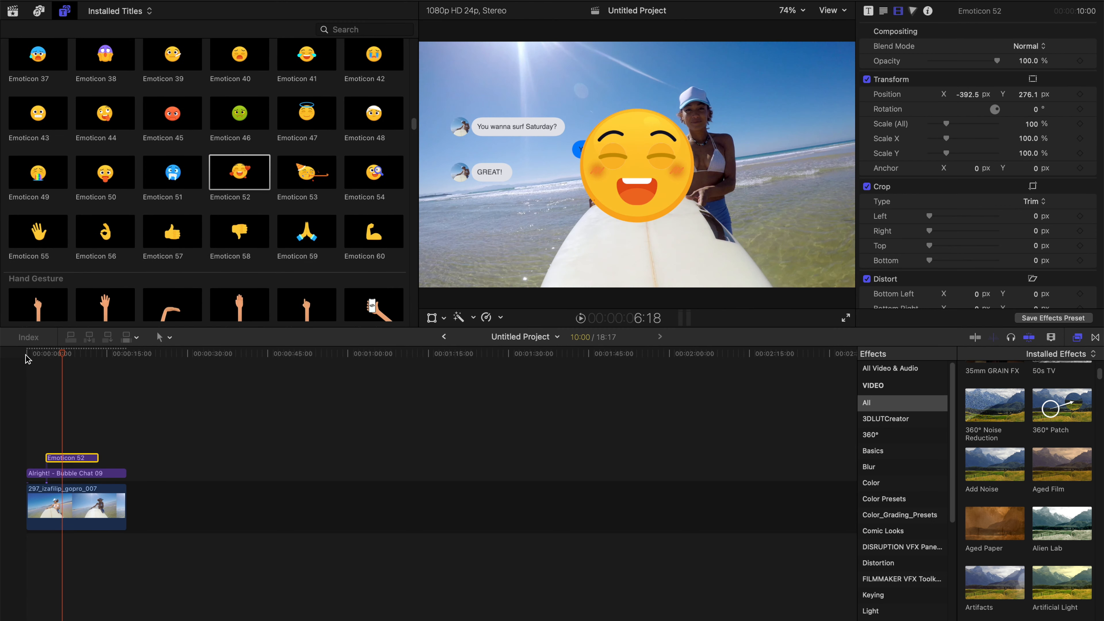
Play to the second chat bubble and retime Emoticon 52 to run from 2:20 to the end of the chat title.
left_click(27, 354)
key("space")
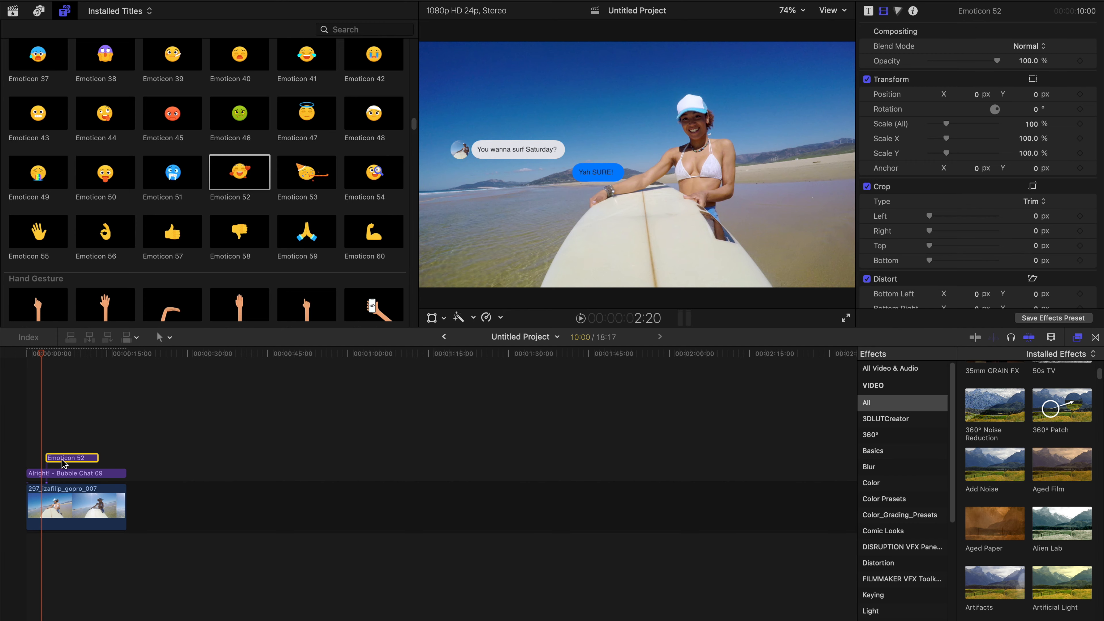
left_click_drag(45, 460, 125, 458)
left_click(81, 466)
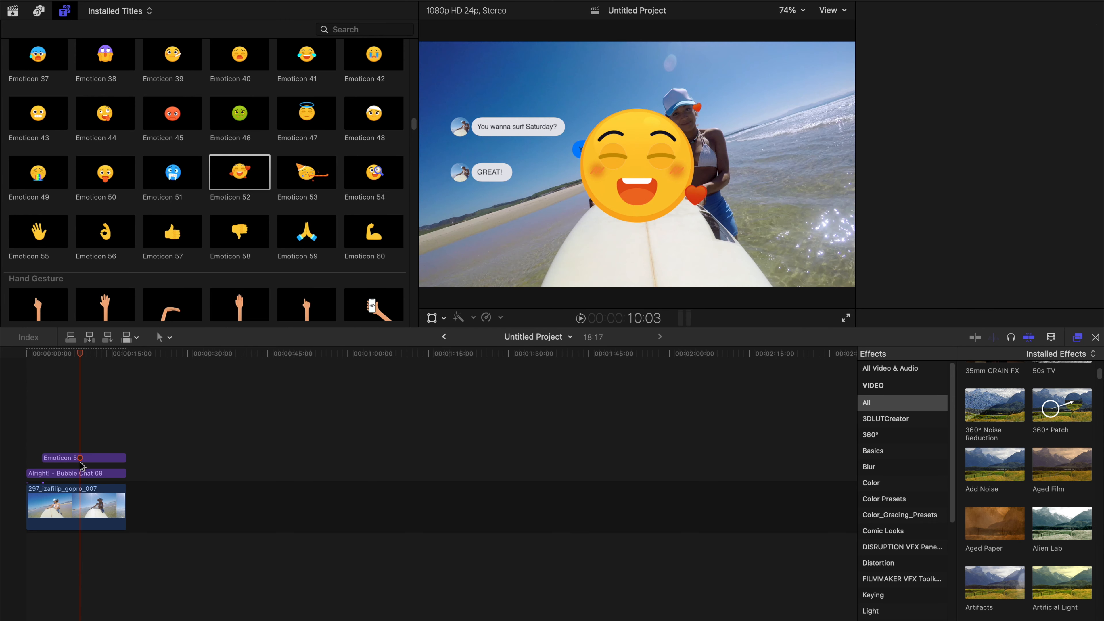
Park the playhead at 4:17 and set Emoticon 52's Scale All to 25%.
left_click_drag(71, 355, 50, 398)
left_click(59, 455)
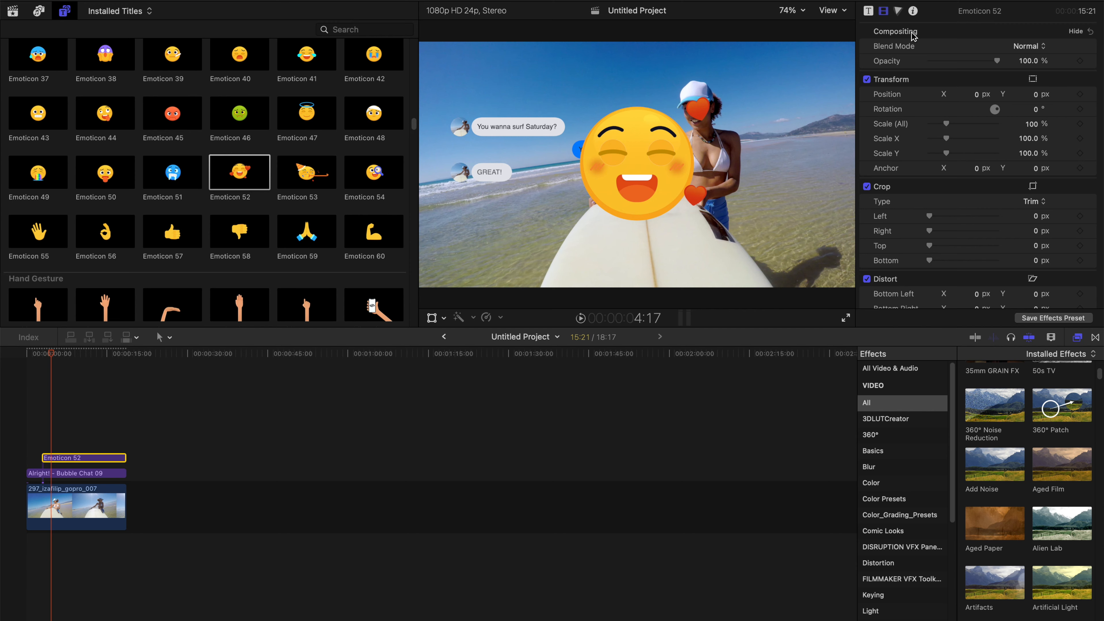
left_click(869, 11)
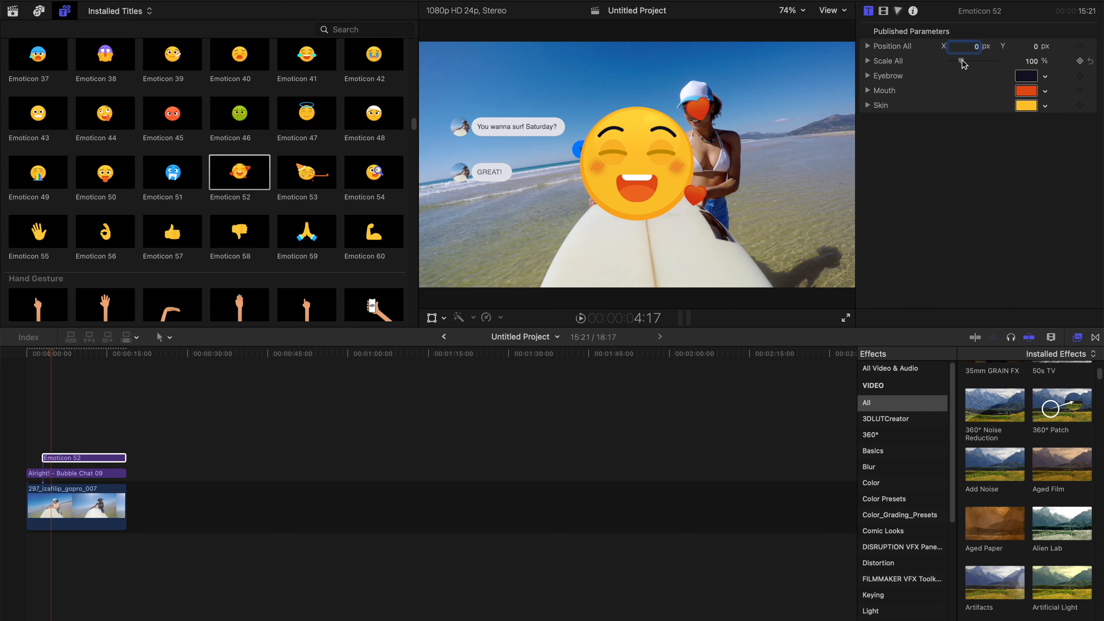
left_click_drag(961, 63, 955, 63)
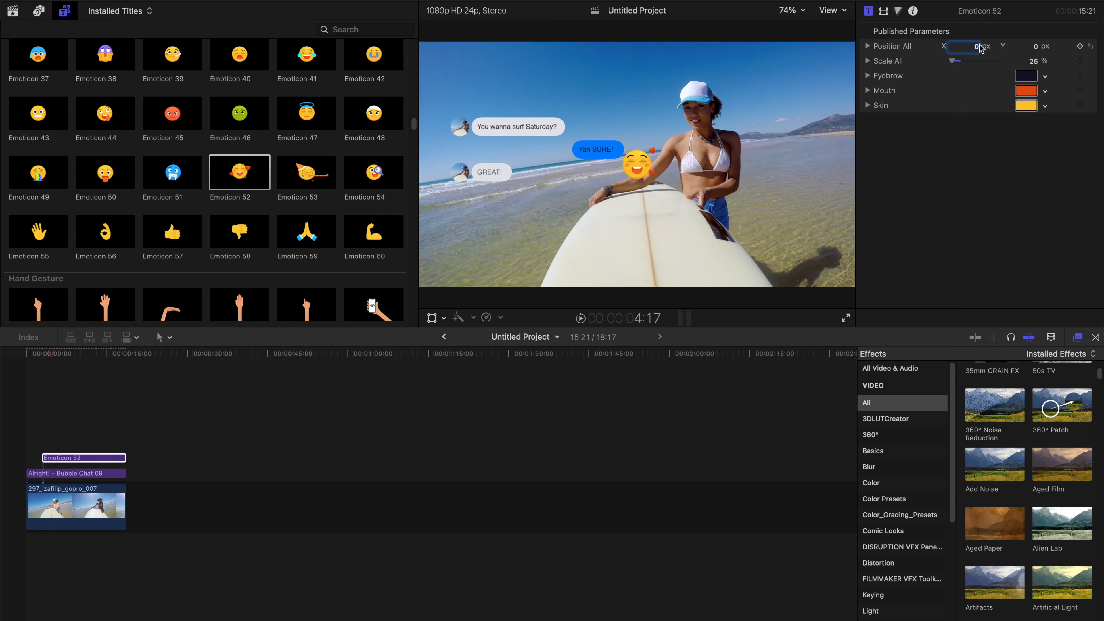
Set Emoticon 52's Position All to X 1.7 px and Y 6.6 px beside the blue bubble, and play back the result.
left_click_drag(962, 46, 952, 45)
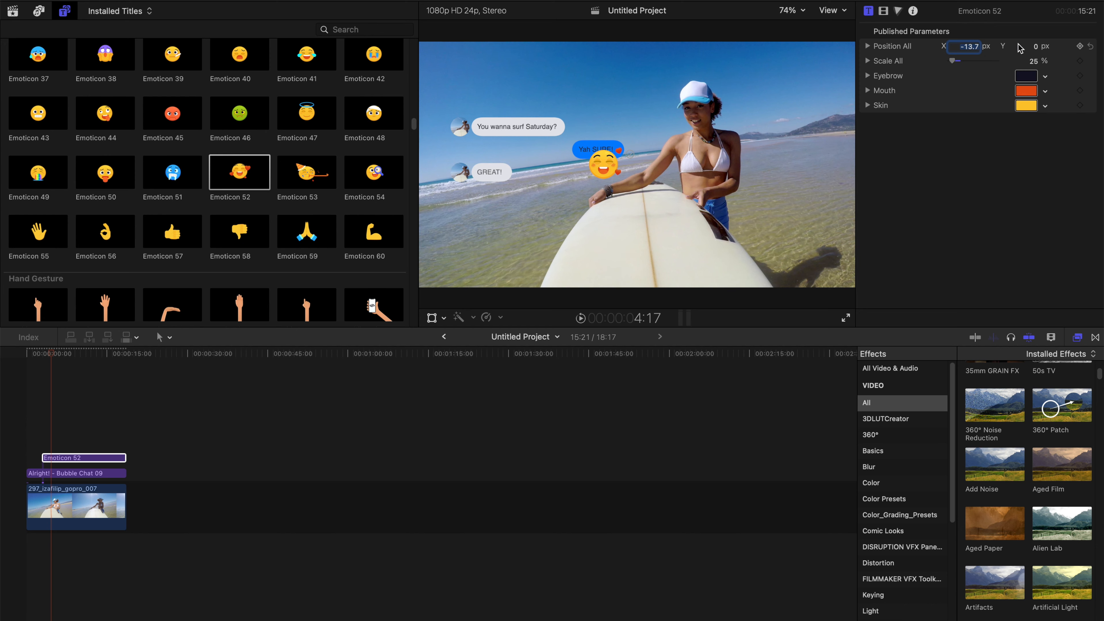
left_click(1038, 46)
type("19.1")
key("Return")
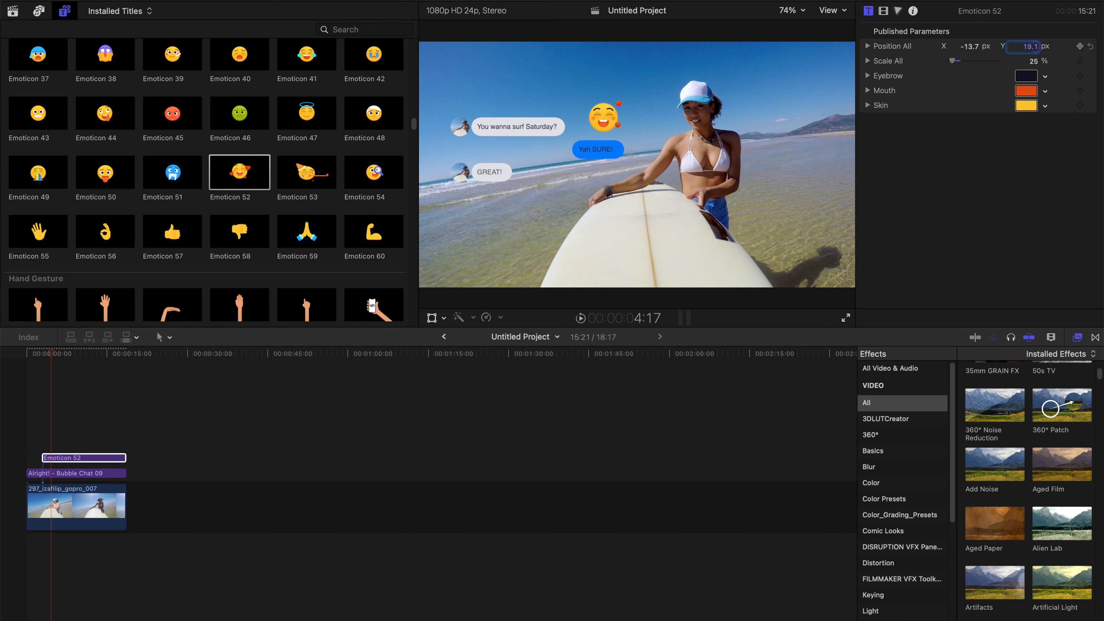
left_click_drag(1039, 46, 980, 48)
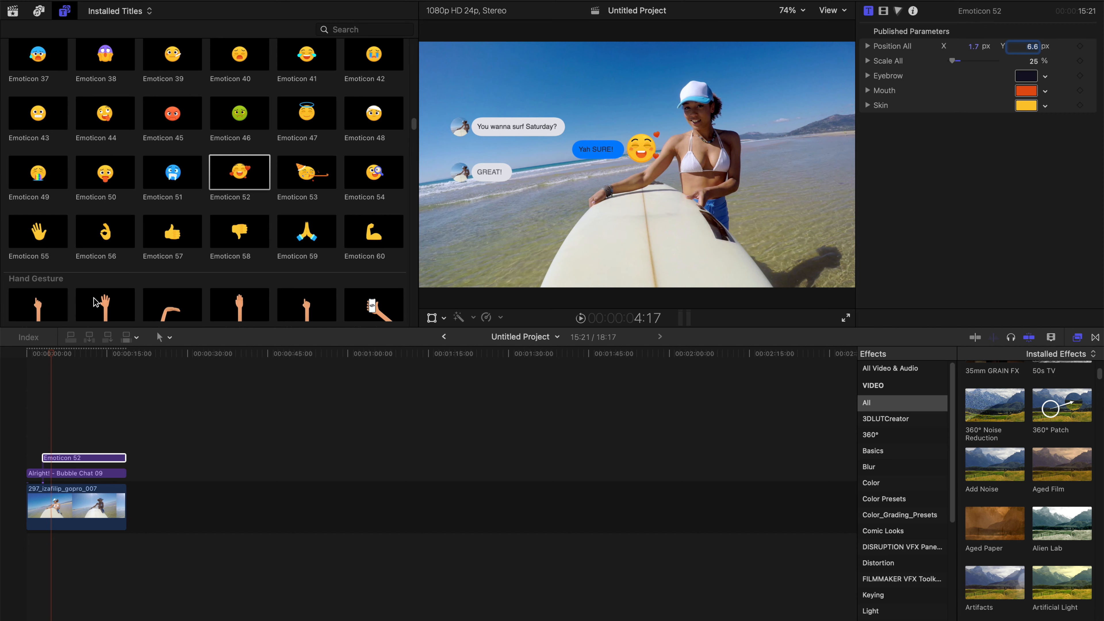
left_click(38, 367)
key("space")
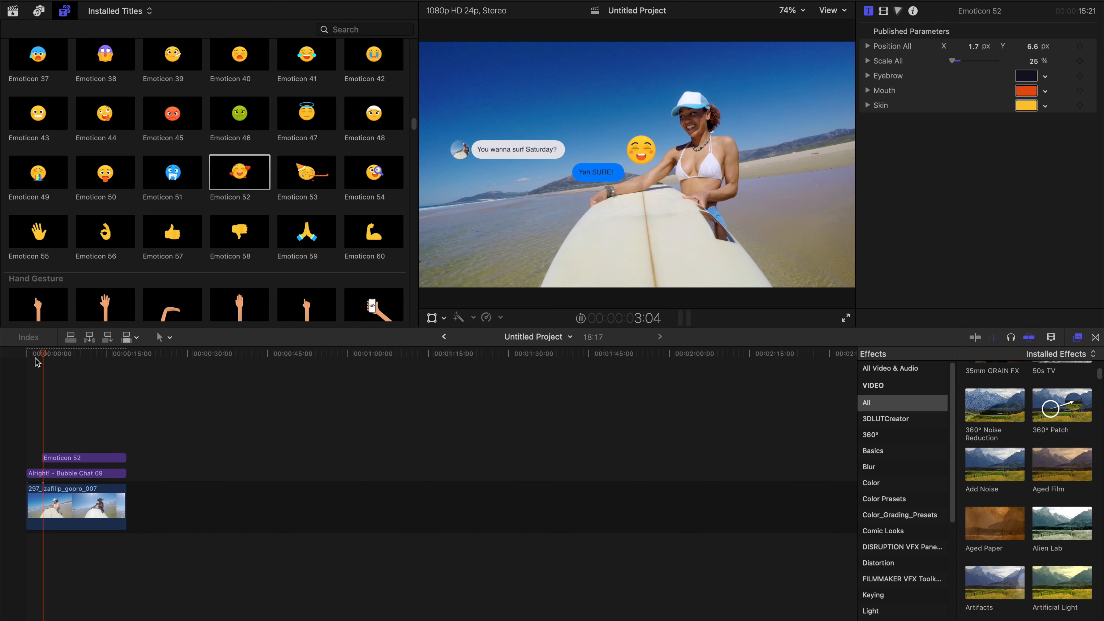
key("Home")
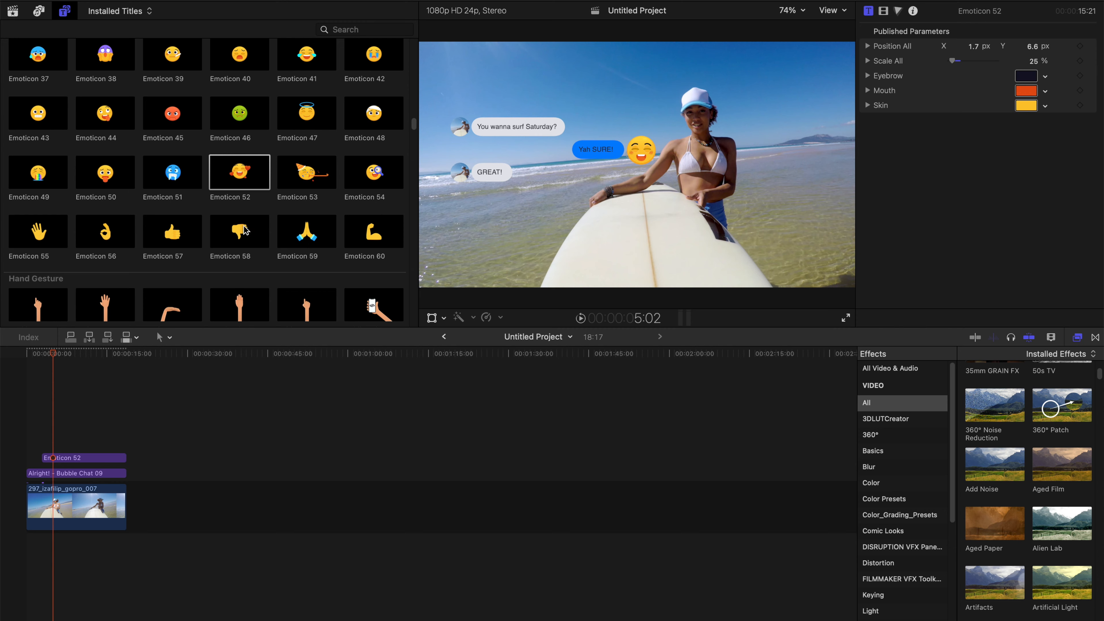
Find Emoticon 19 among the installed titles and add it above Emoticon 52, starting at 5:02.
scroll(266, 222, "up", 3)
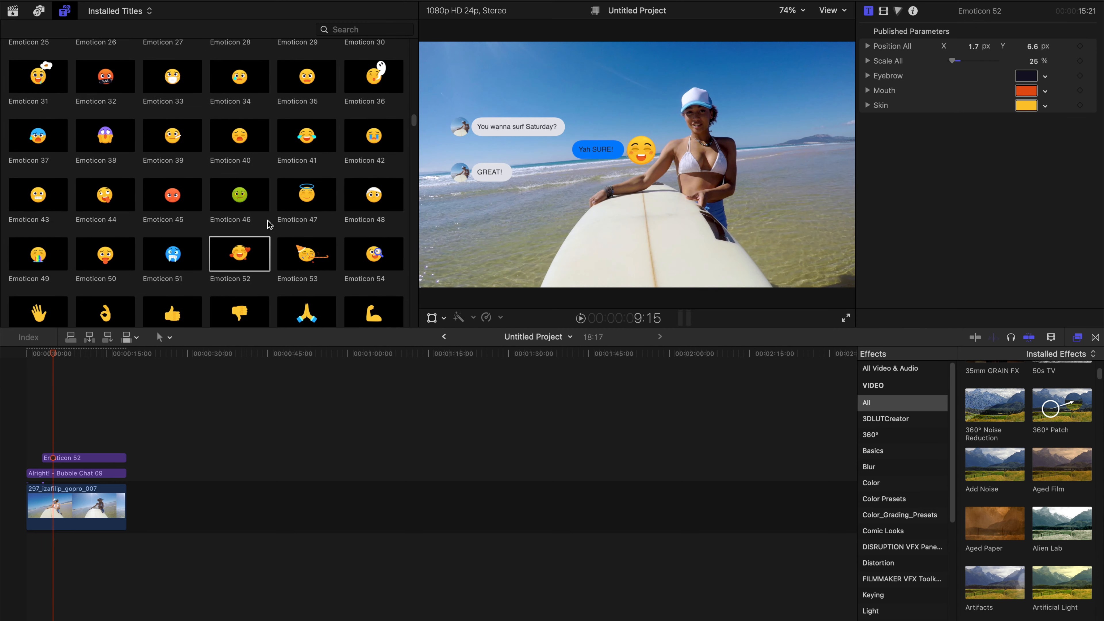
scroll(204, 204, "up", 4)
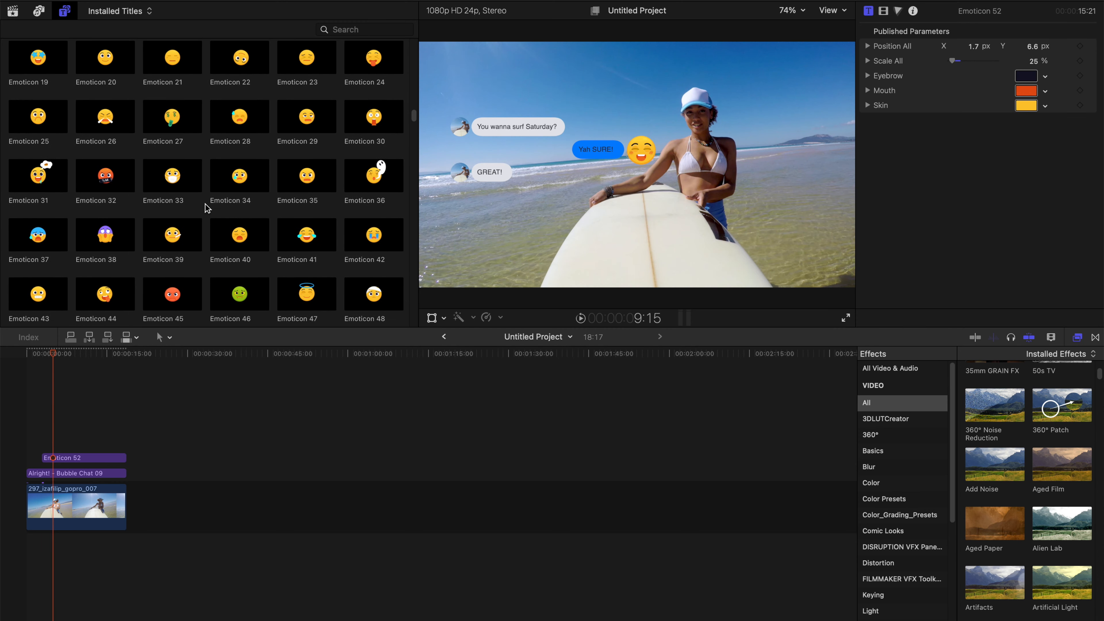
scroll(205, 203, "up", 2)
left_click(65, 101)
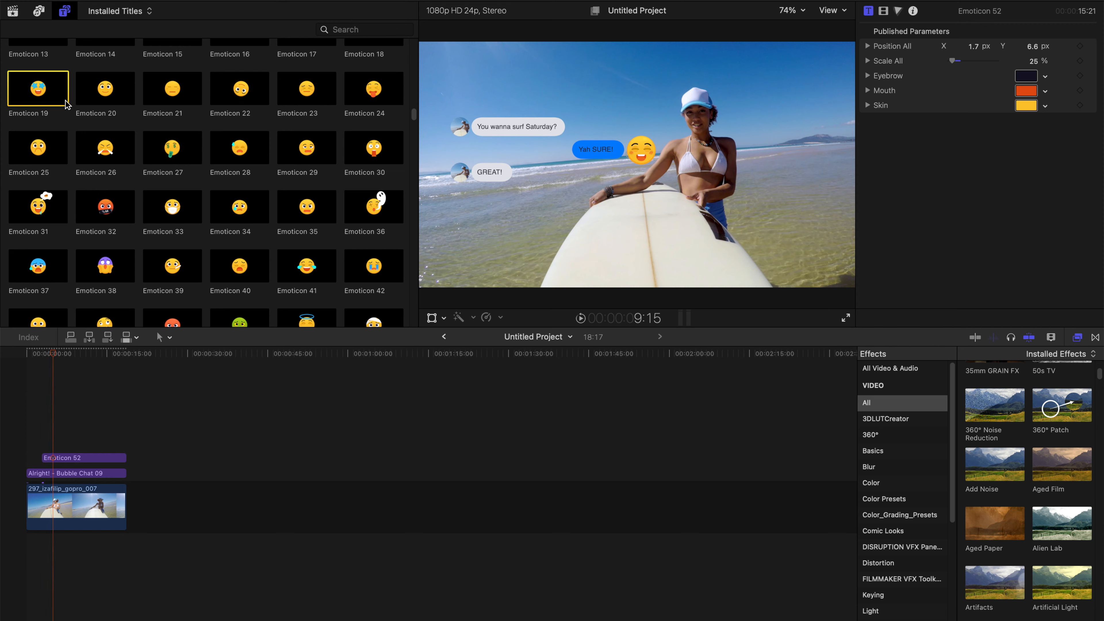
left_click_drag(65, 104, 50, 432)
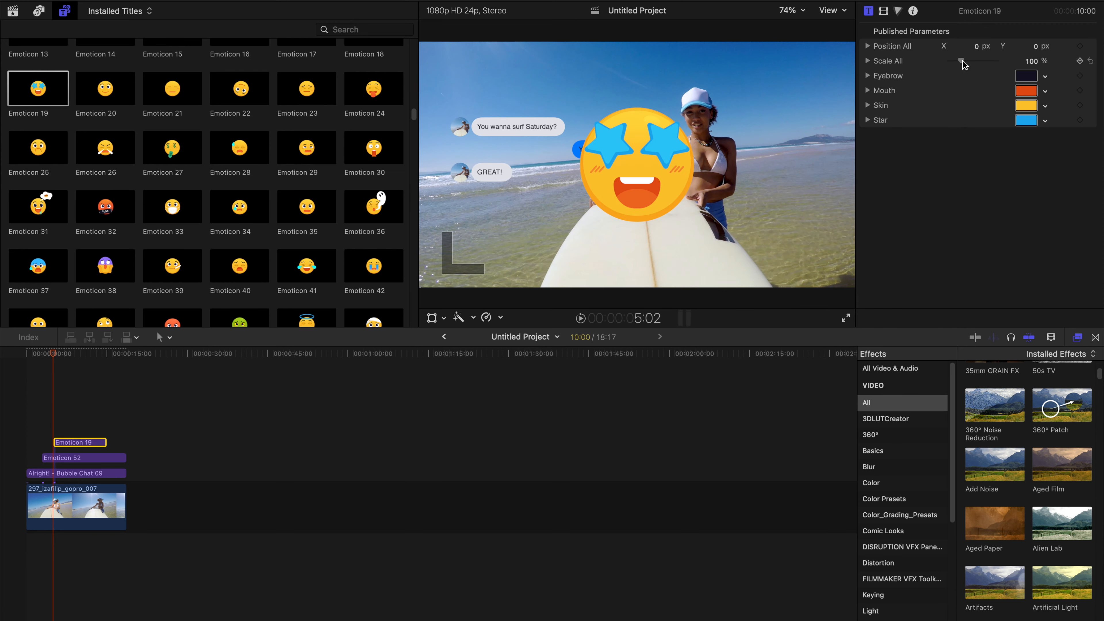
Scale Emoticon 19 to 20%, set its Position All X to -45.0 px beside the GREAT! bubble, and play back the result.
mouse_move(961, 61)
left_mouse_down()
mouse_move(972, 51)
mouse_move(959, 58)
left_mouse_up()
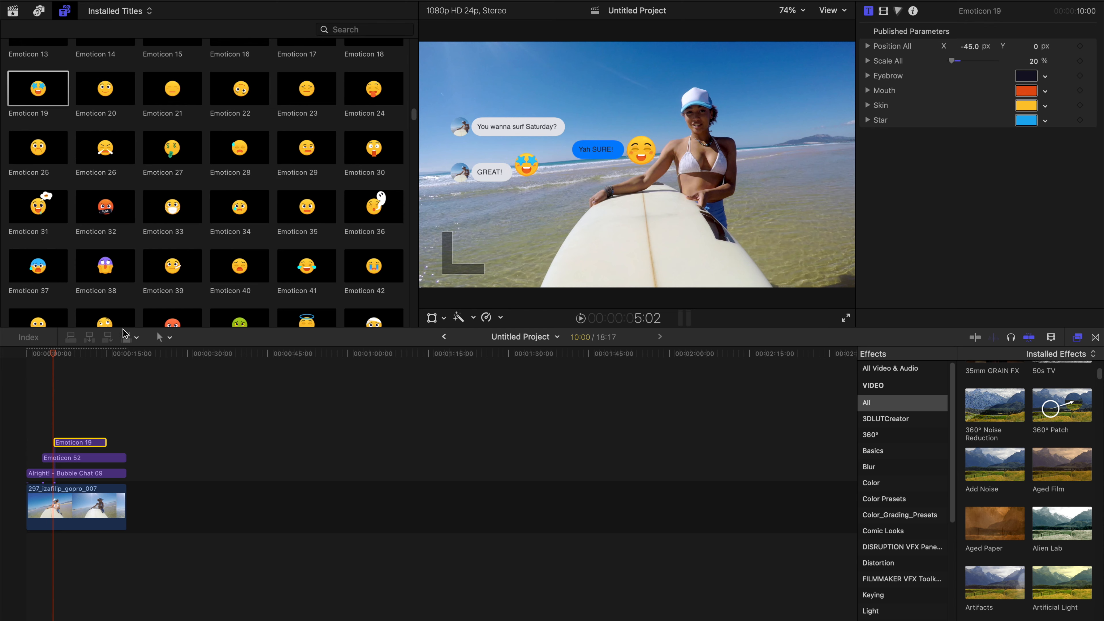
left_click(34, 356)
key("space")
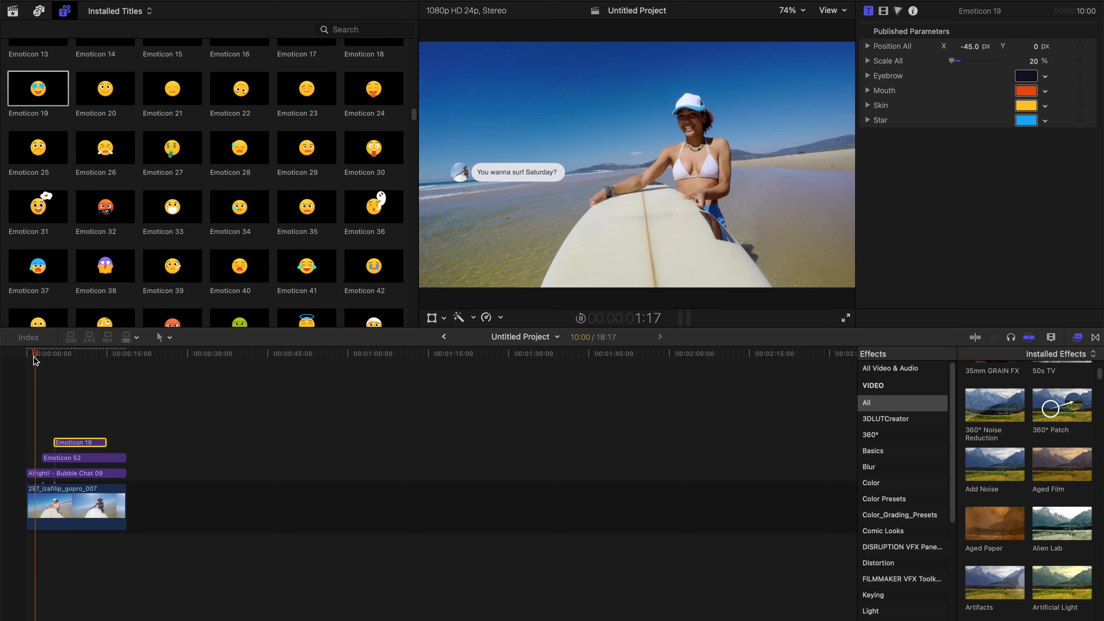
Add the Overlay 07 hearts title above the other titles at the start of the timeline, and hide the browser.
key("ctrl+super+1")
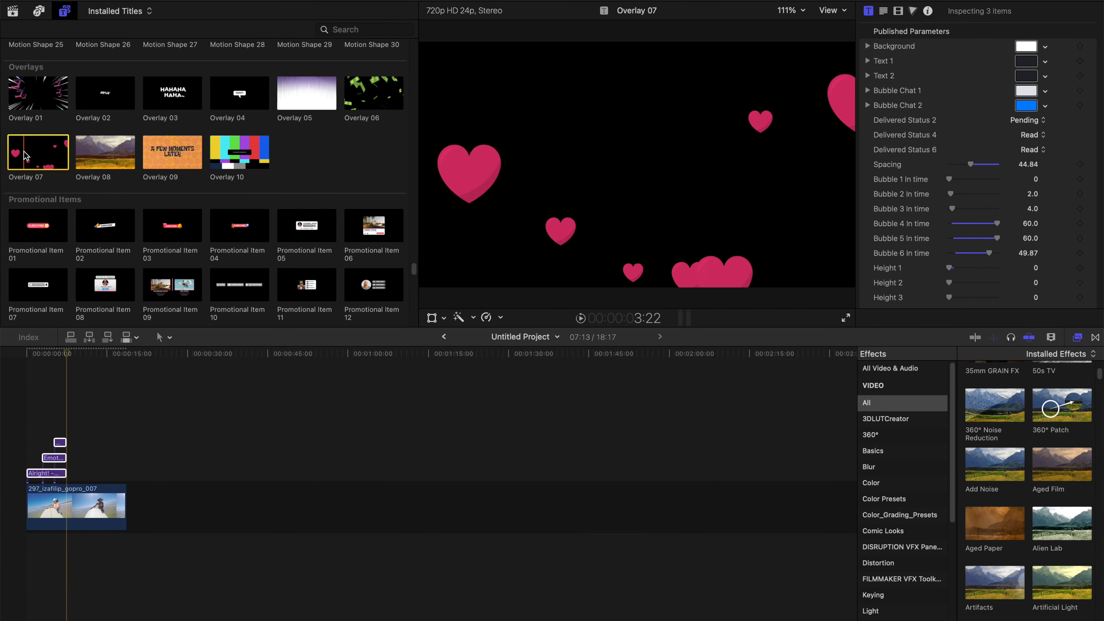
left_click_drag(24, 155, 13, 417)
key("Home")
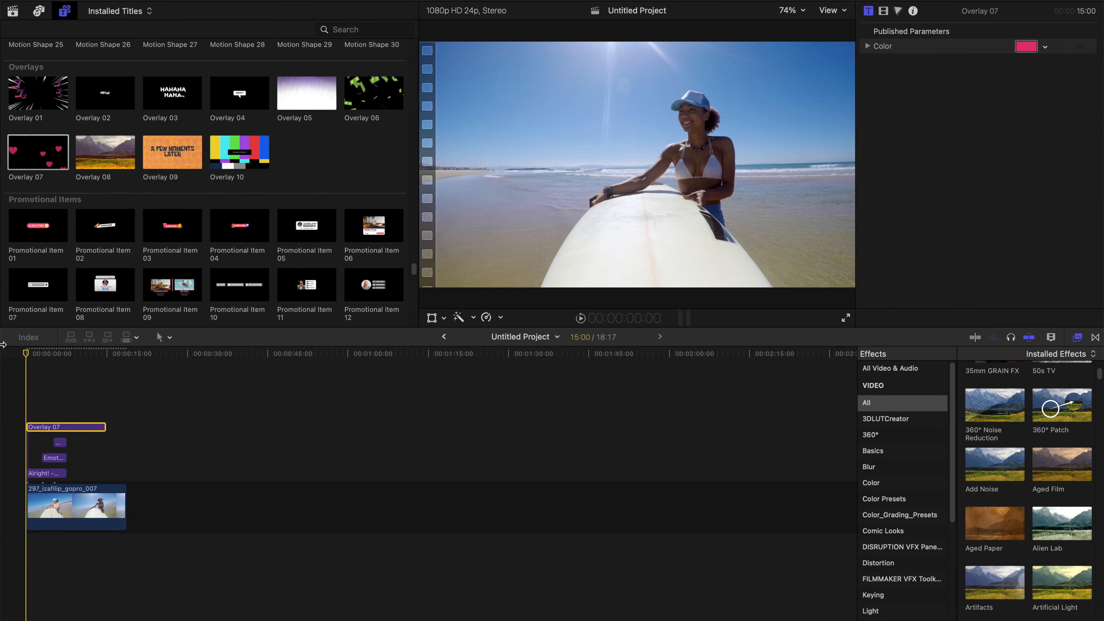
key("ctrl+super+1")
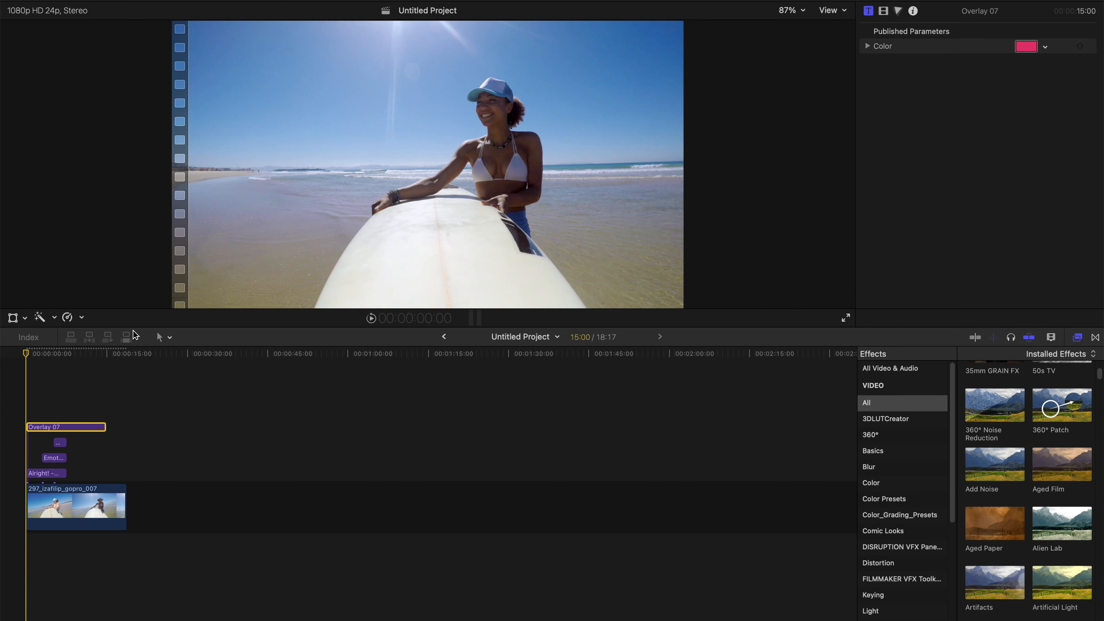
Play back the project from the start to preview the Overlay 07 hearts over the chat bubbles.
key("space")
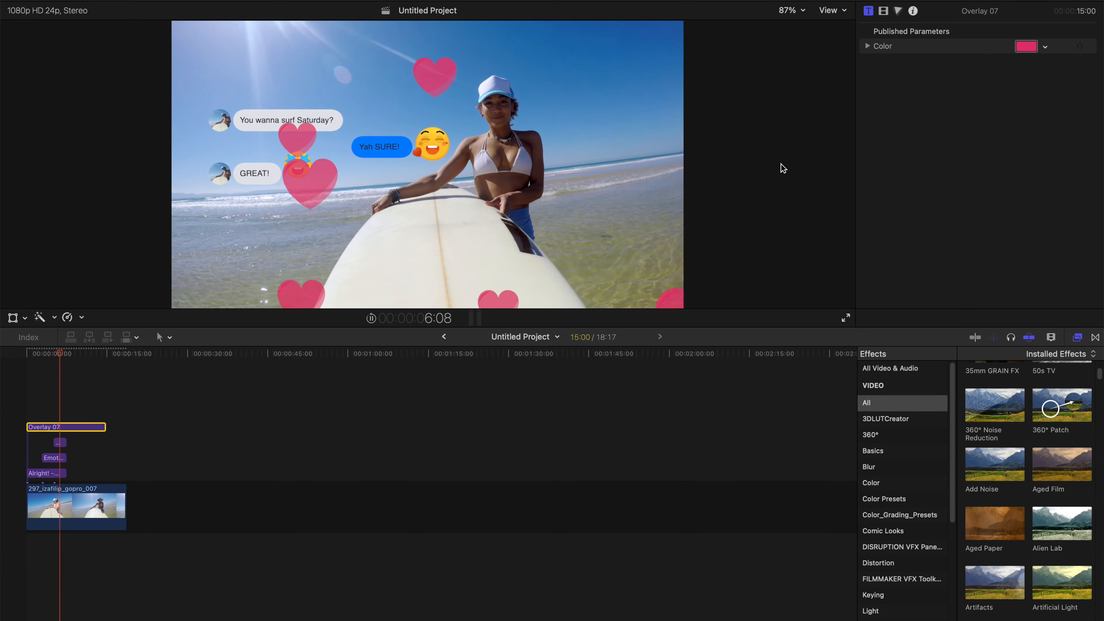
key("space")
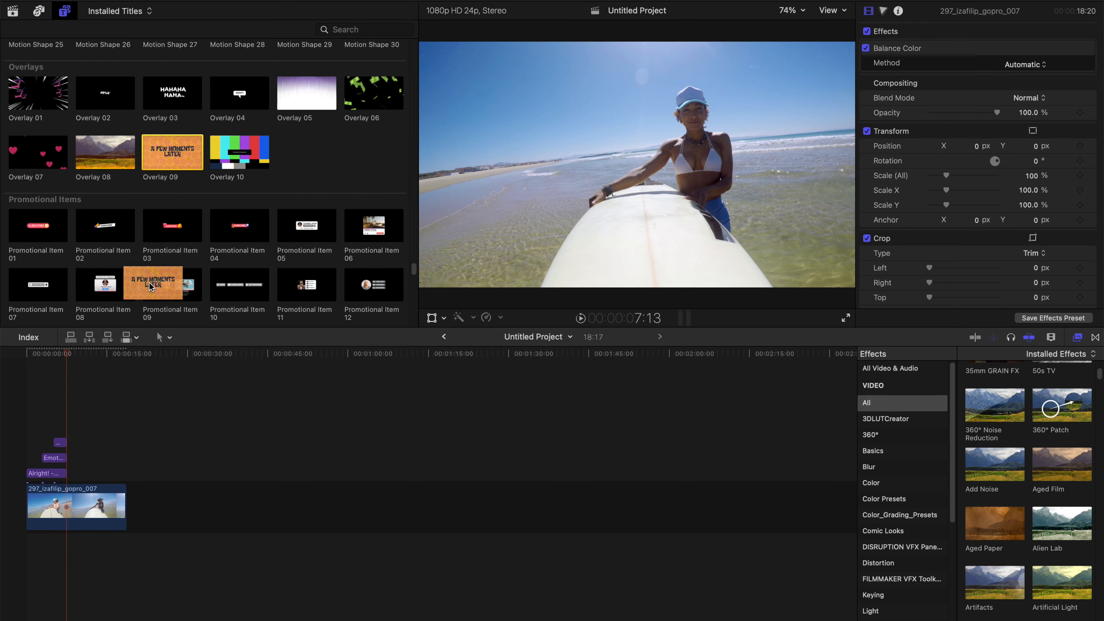
Try the Overlay 09 title at 7:13 above the surf clip, play it back, and delete it.
left_click_drag(172, 151, 69, 396)
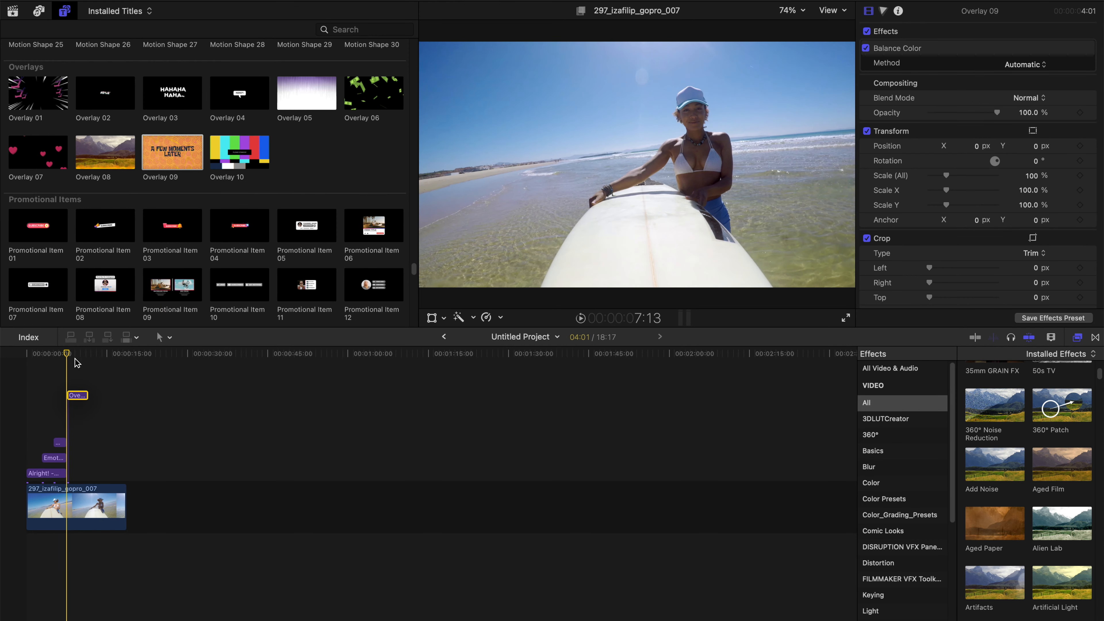
key("space")
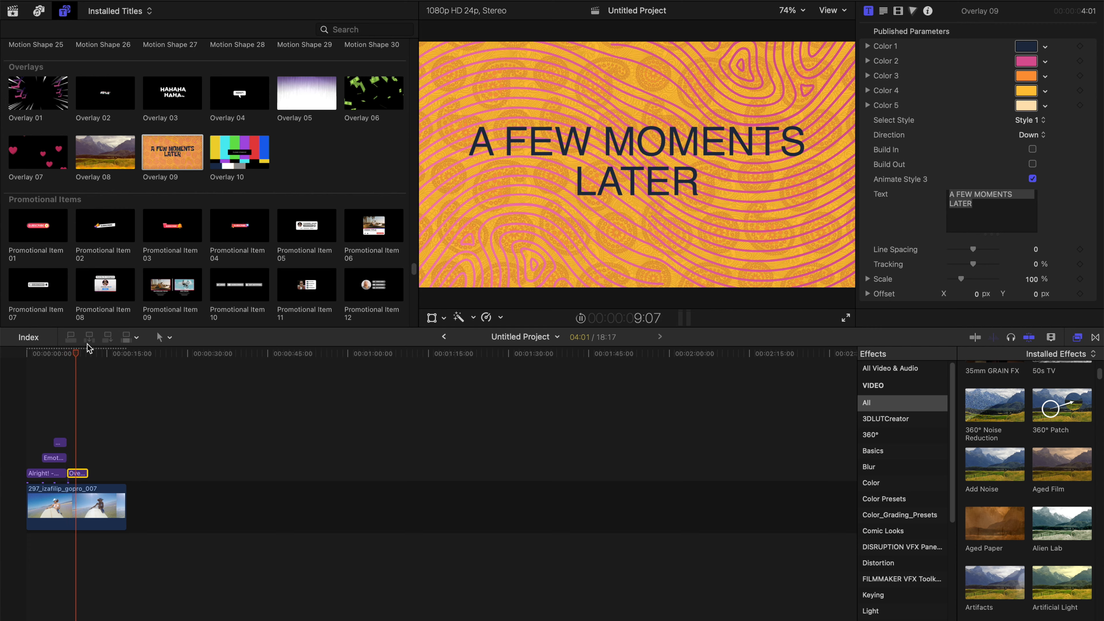
key("space")
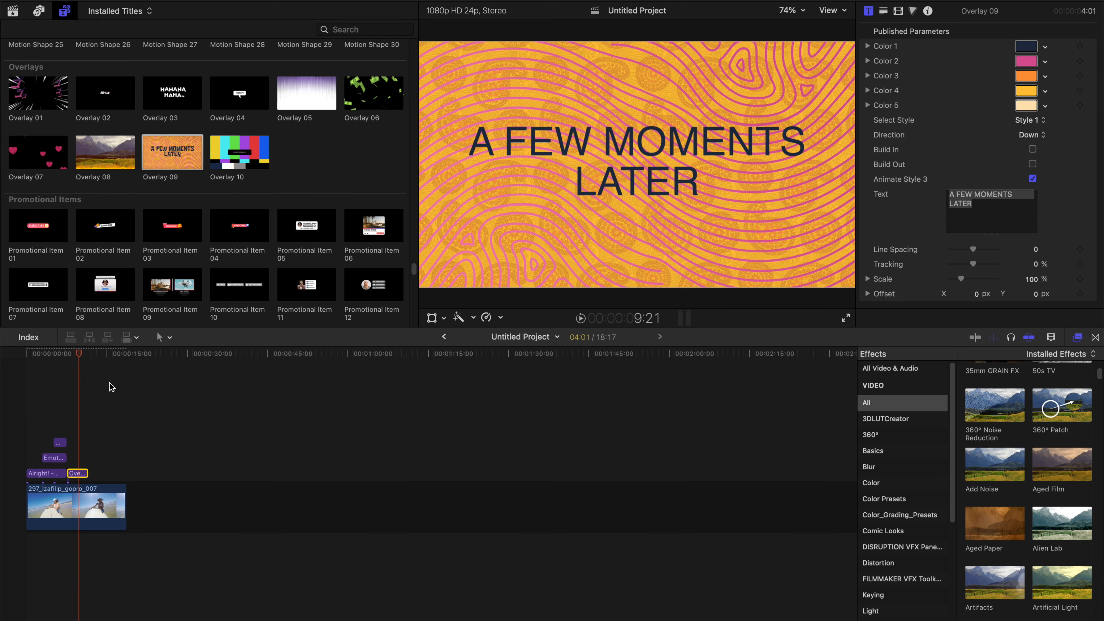
key("Delete")
Try the Overlay 06 falling money title at 7:13 above the surf clip and play it back.
left_click_drag(370, 93, 78, 473)
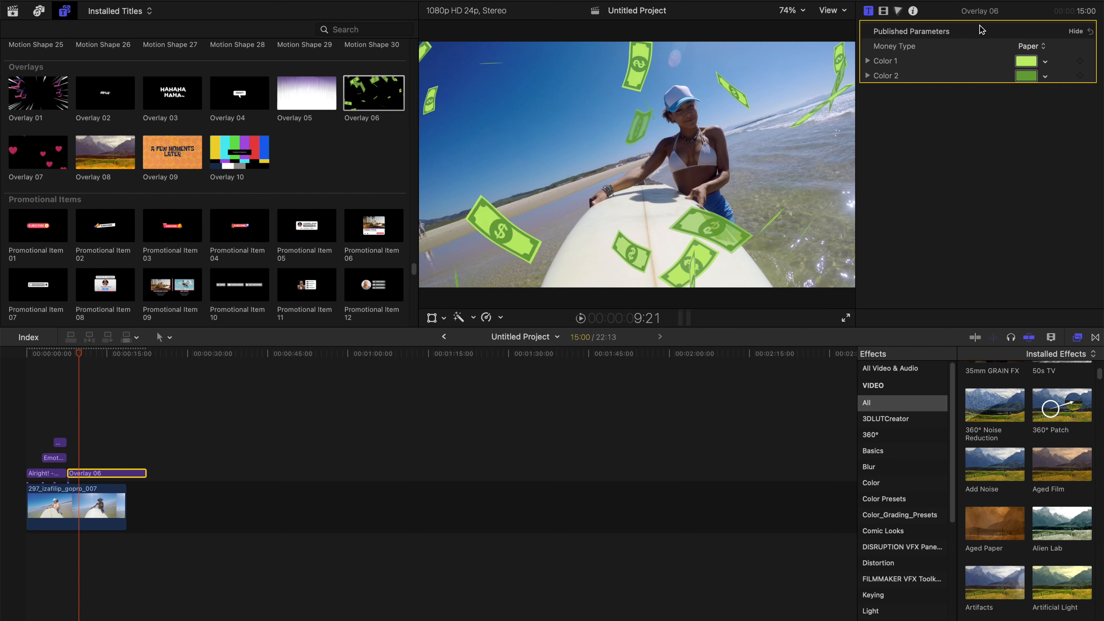
key("space")
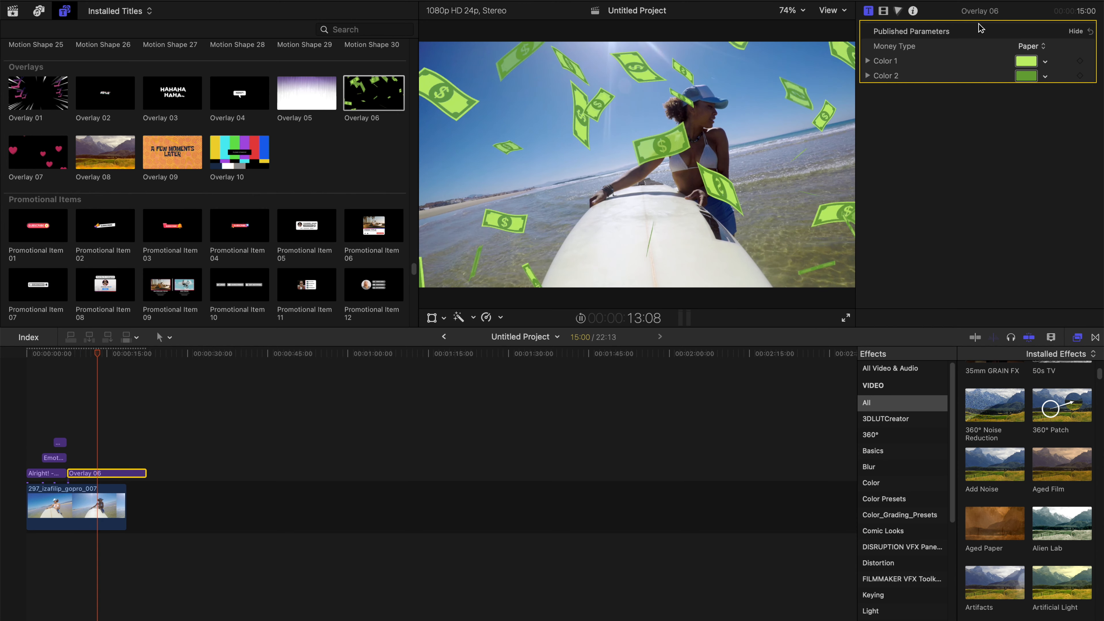
key("space")
Try the Overlay 01 title at 7:13 in place of Overlay 06 and play it back.
left_click_drag(40, 101, 73, 475)
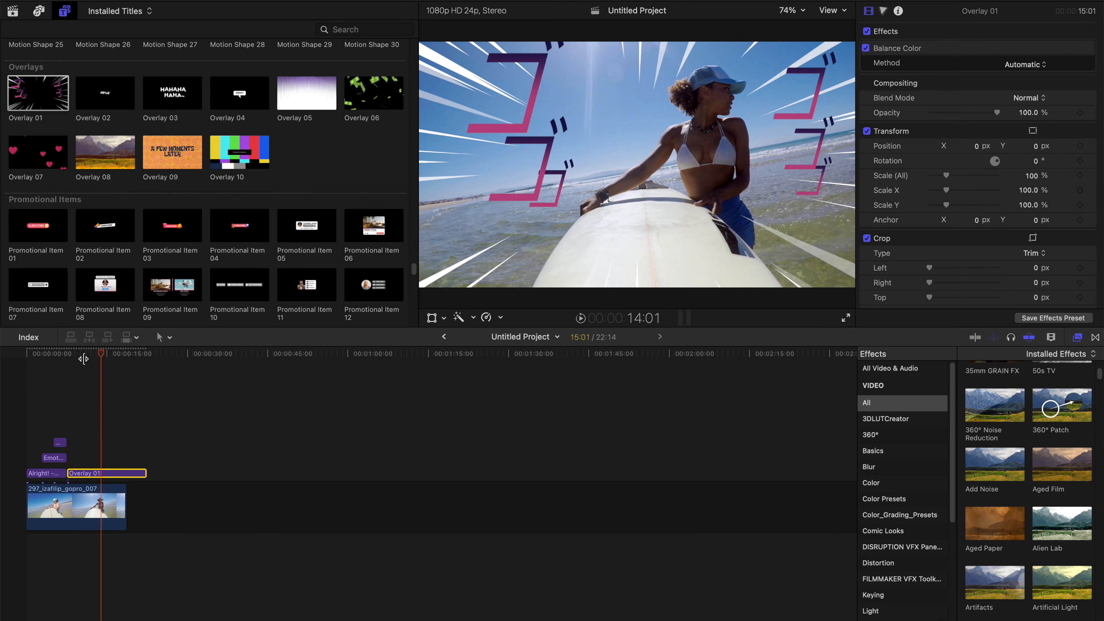
left_click(84, 358)
key("space")
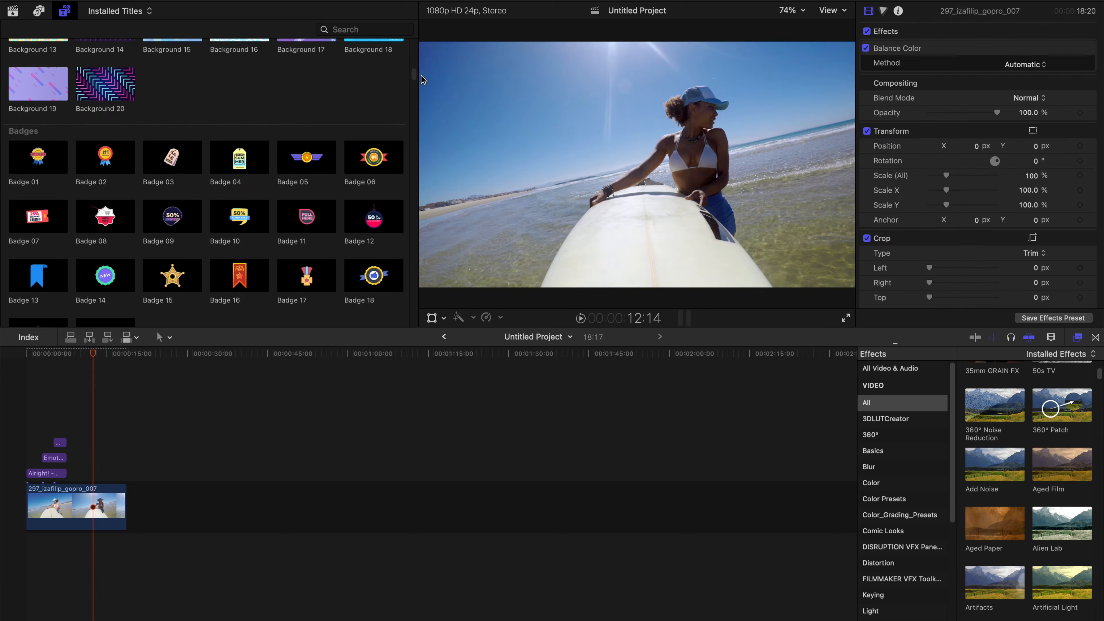
Find the Hand Gesture titles and add Holding Phone above the surf clip, ending at 12:14, with Two Finger Tap directly after it.
scroll(420, 75, "up", 10)
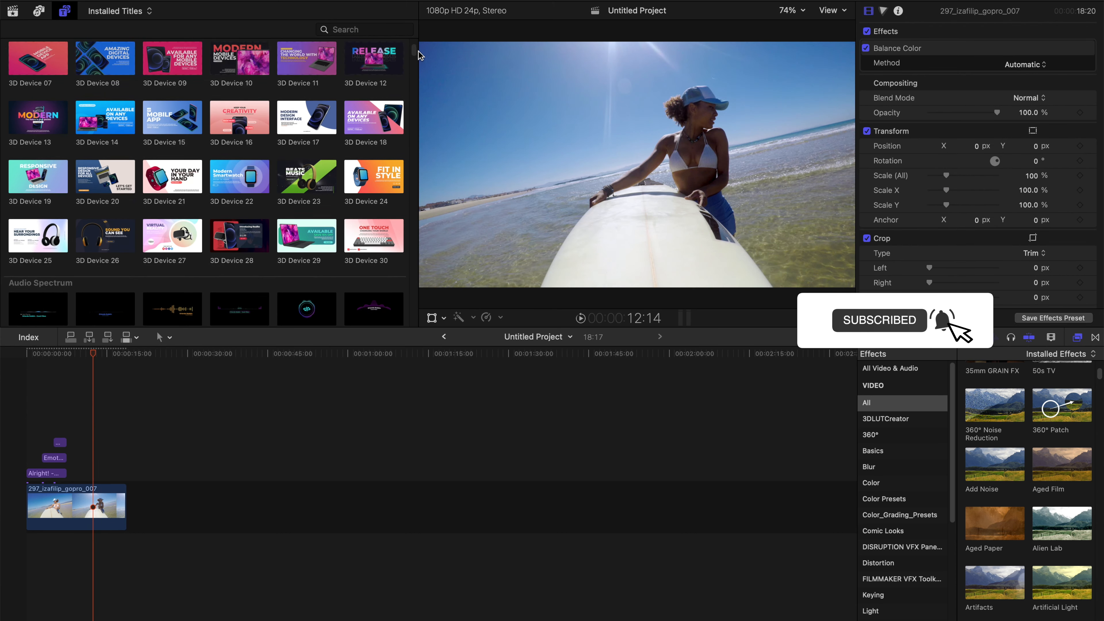
scroll(418, 55, "down", 10)
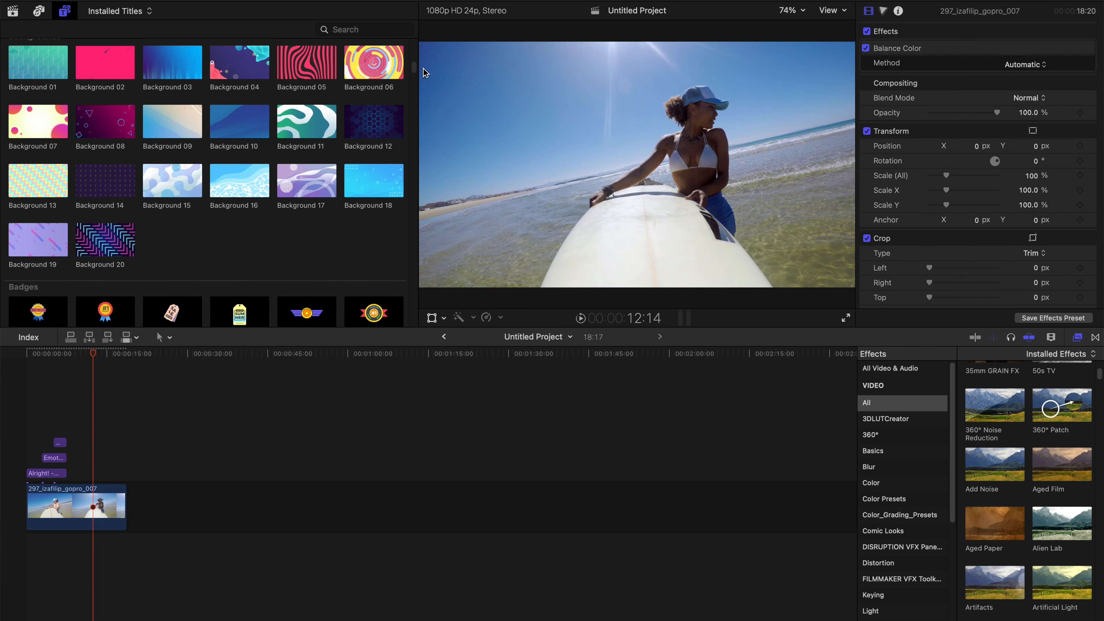
scroll(423, 74, "down", 5)
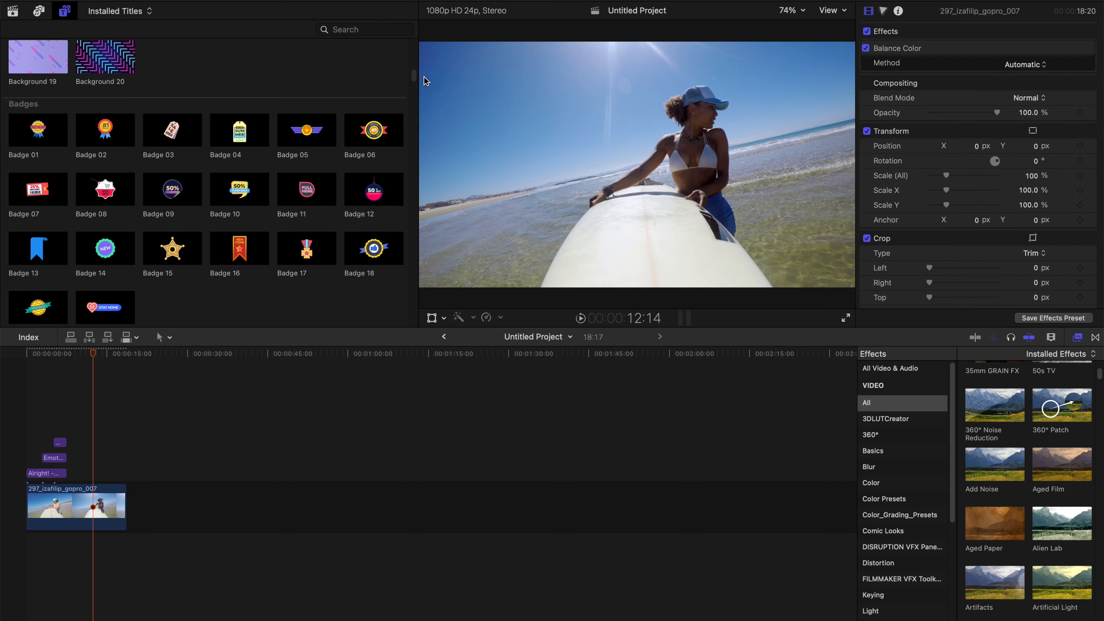
scroll(423, 78, "down", 5)
scroll(424, 83, "up", 3)
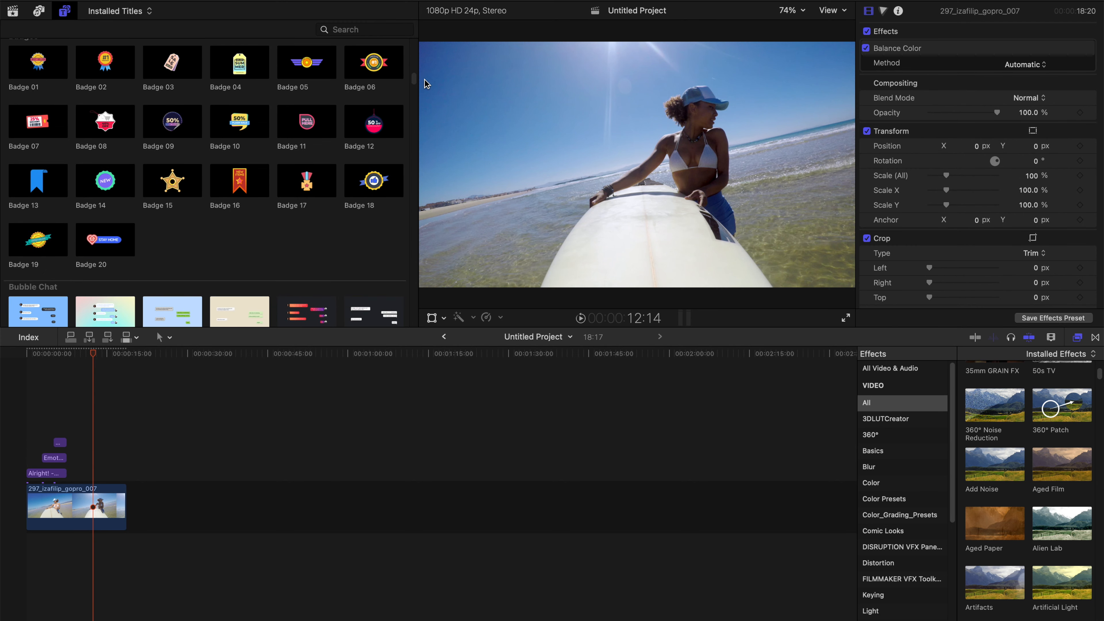
scroll(424, 79, "down", 4)
scroll(426, 87, "down", 10)
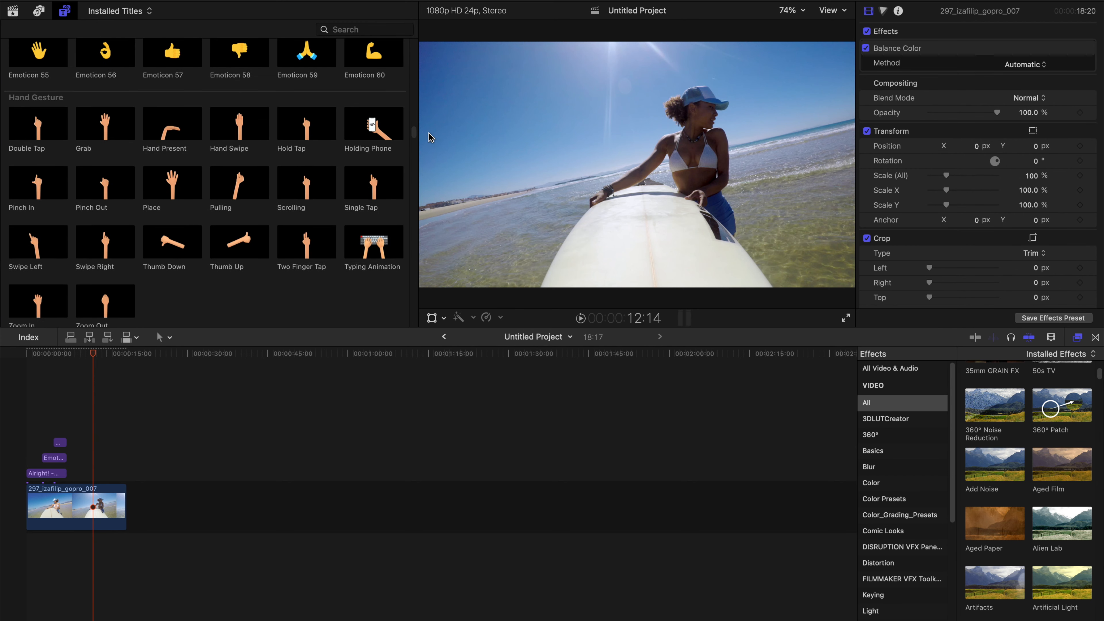
left_click_drag(367, 84, 84, 452)
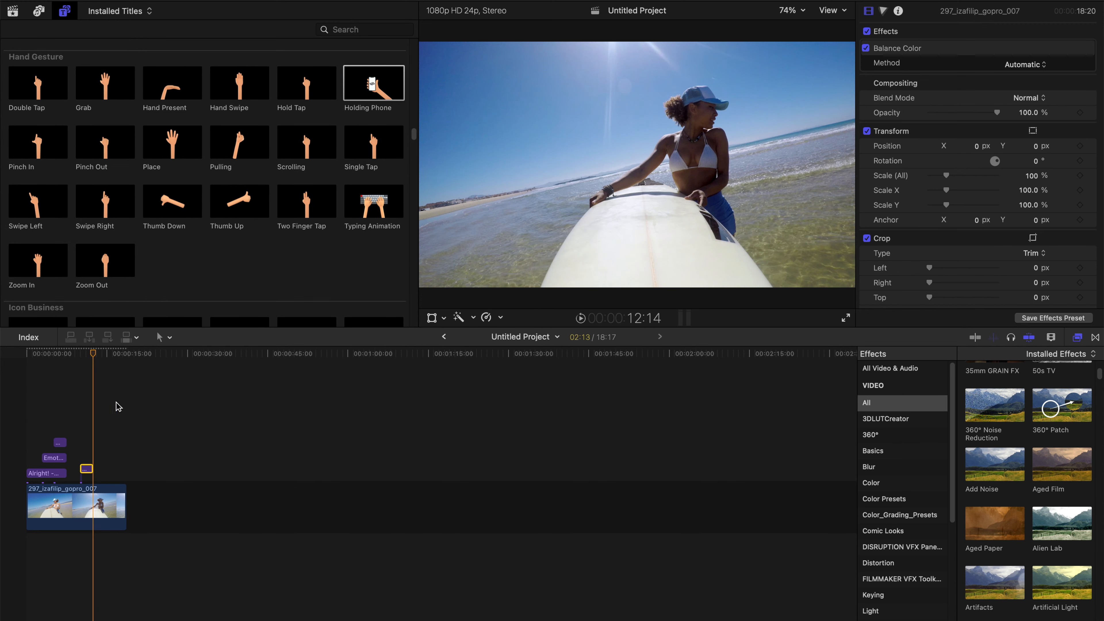
left_click_drag(306, 201, 93, 471)
key("super+shift+a")
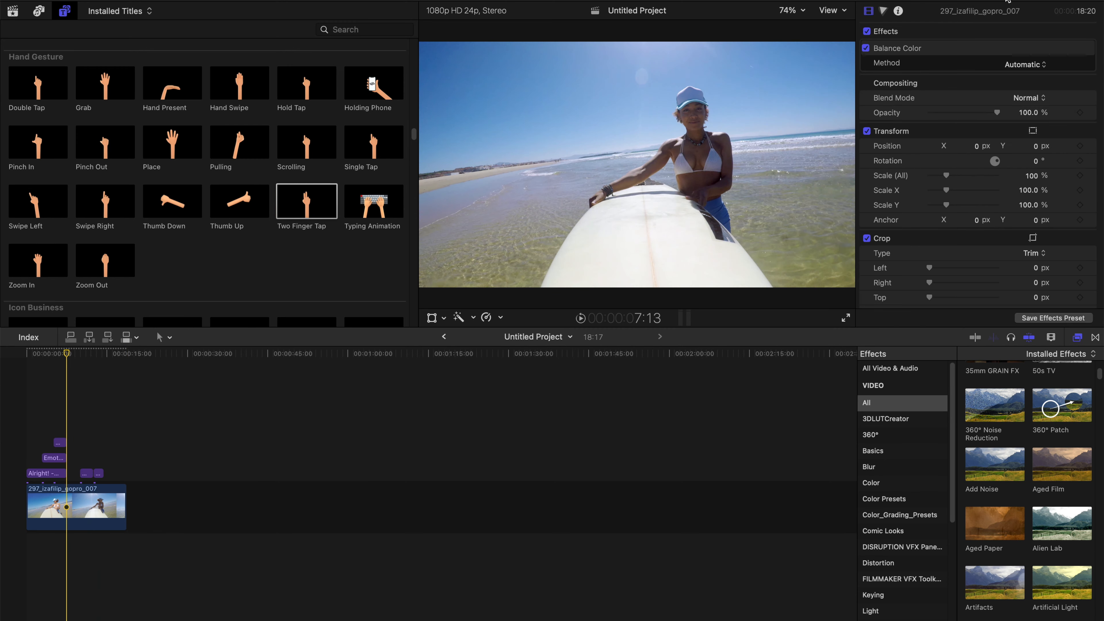
Hide the browser and play back the Holding Phone title over the surf clip.
key("ctrl+super+1")
left_click(79, 361)
key("space")
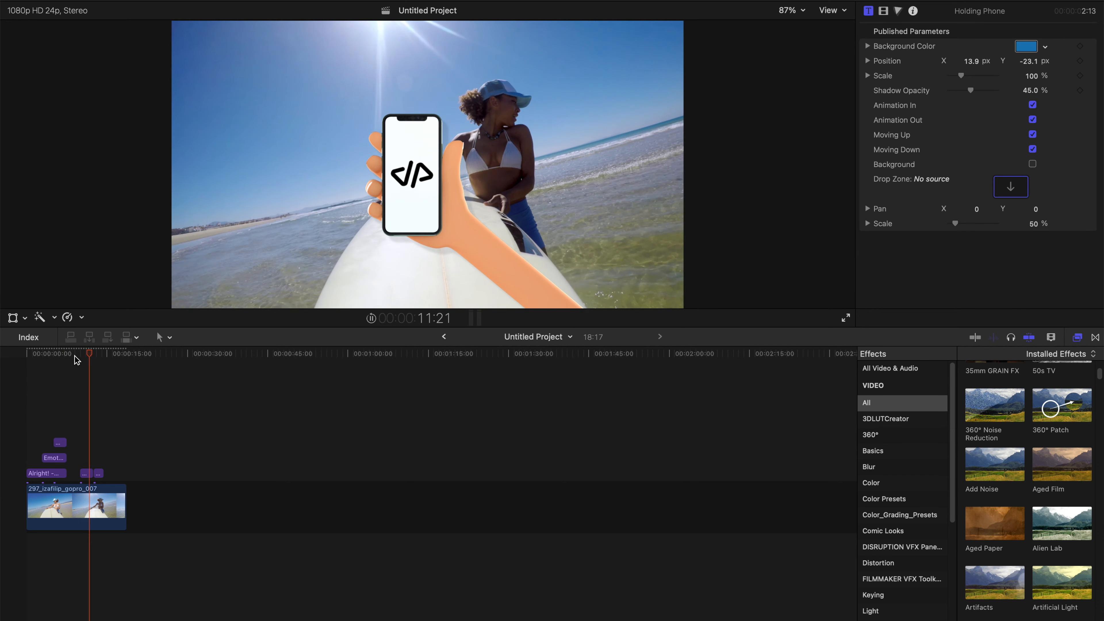
key("space")
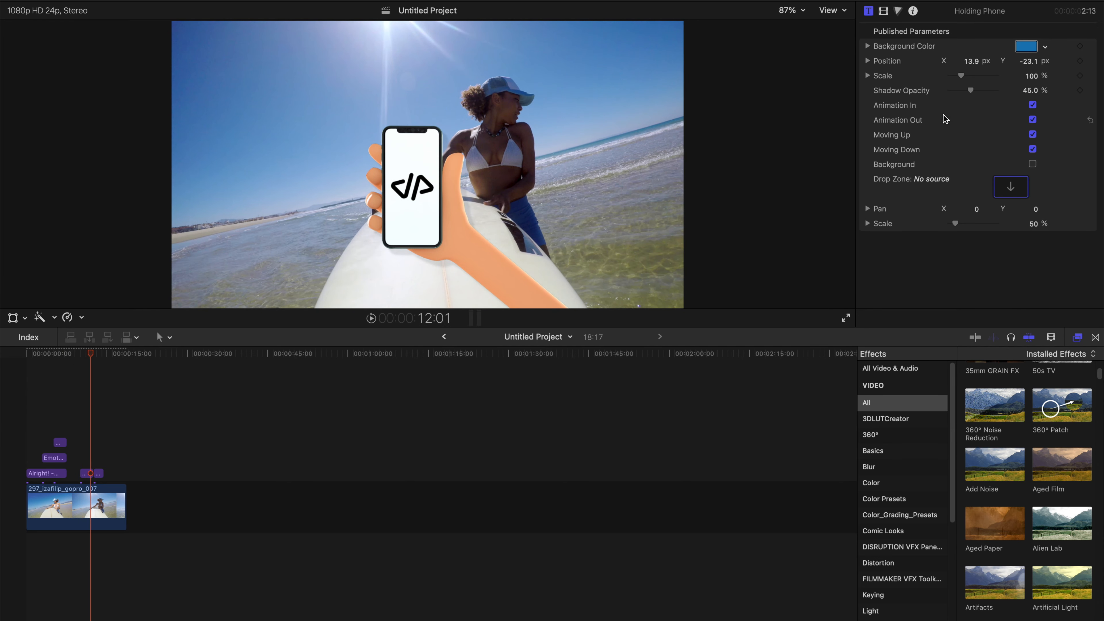
Fill the Holding Phone title's Drop Zone with the 297_izafilip_gopro_007 clip from the 29 Mar 2020 media.
left_click(1012, 186)
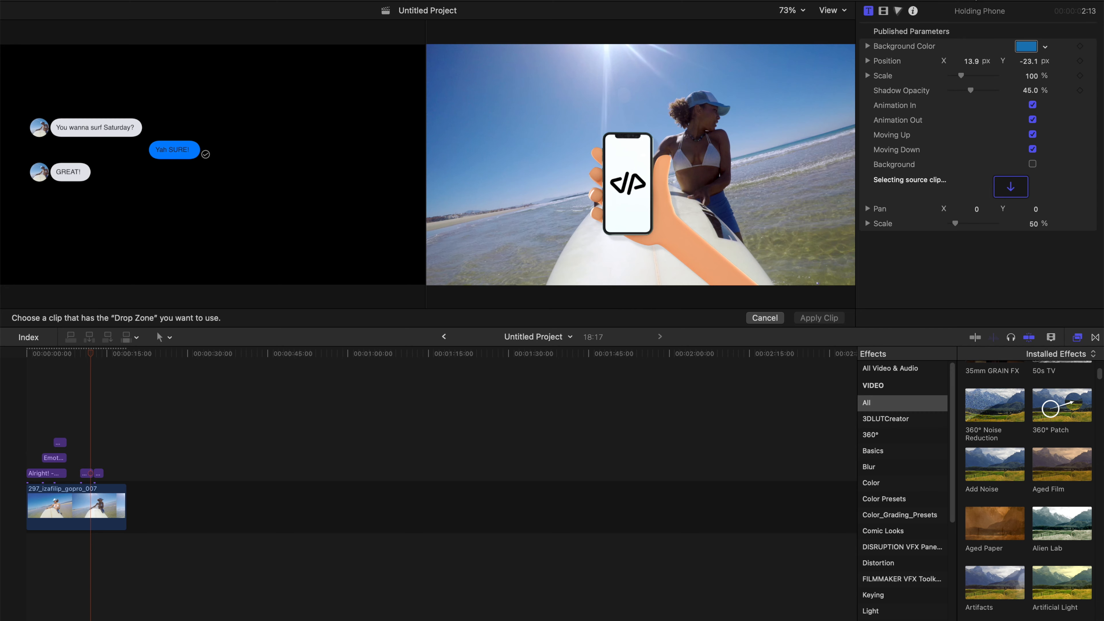
key("alt+super+1")
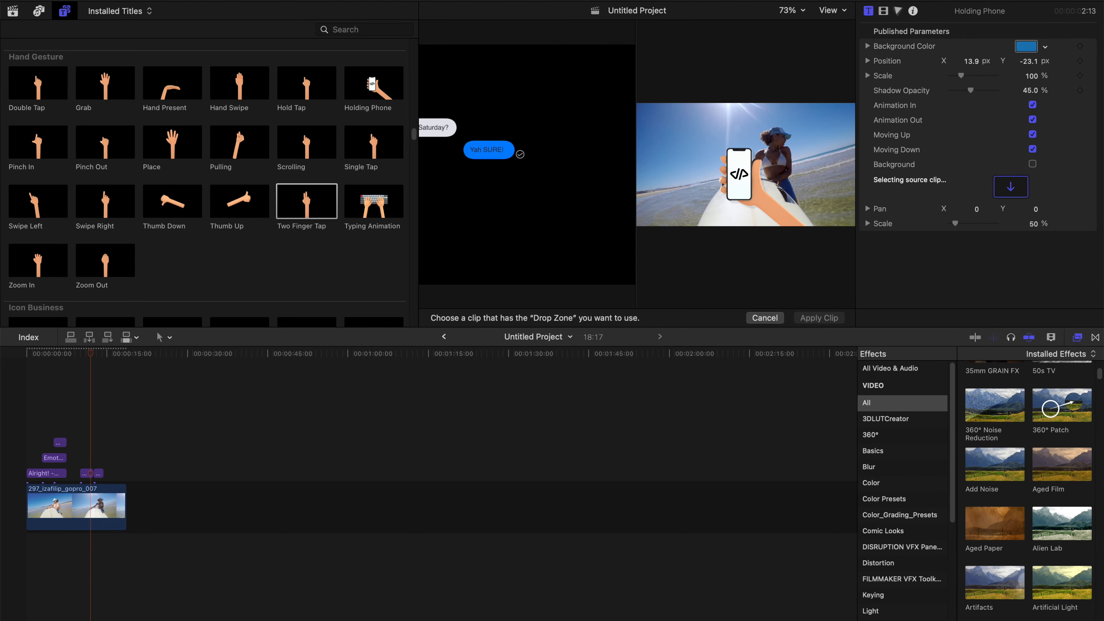
left_click(13, 10)
left_click(174, 153)
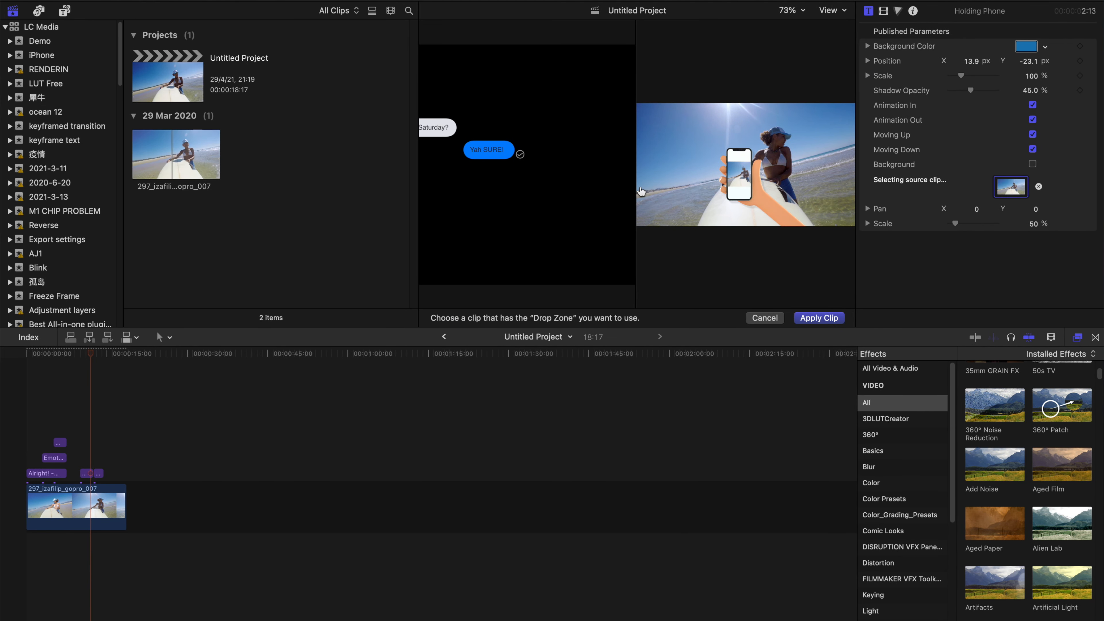
left_click(819, 317)
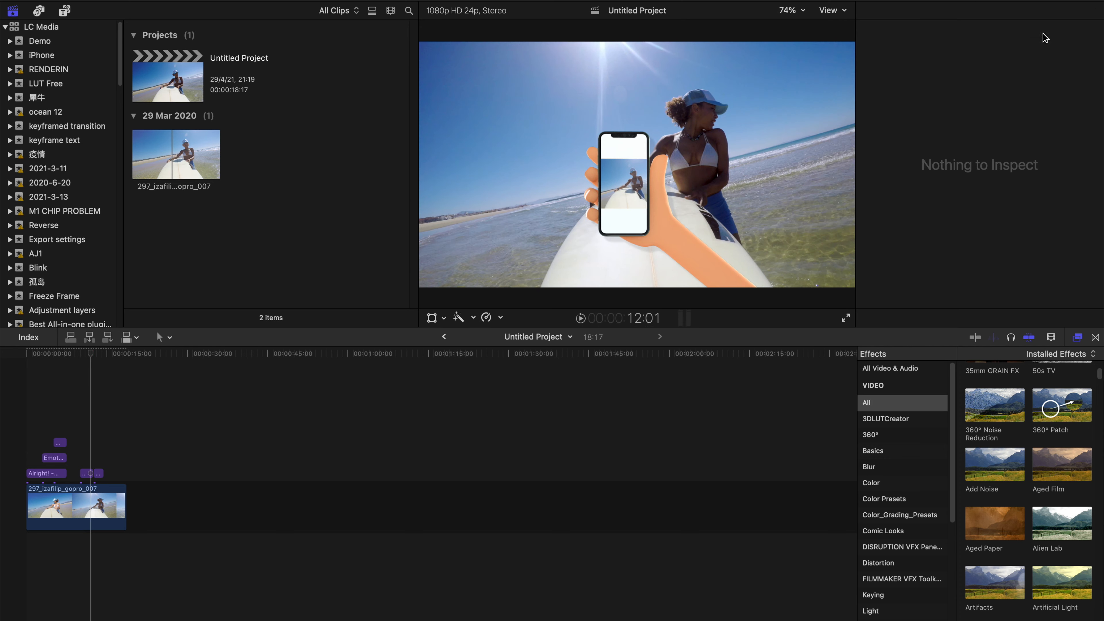
Add the Overlay 07 hearts title above the hand gesture titles at 7:13 and play it back with the browser hidden.
left_click(64, 11)
left_click_drag(61, 204, 72, 458)
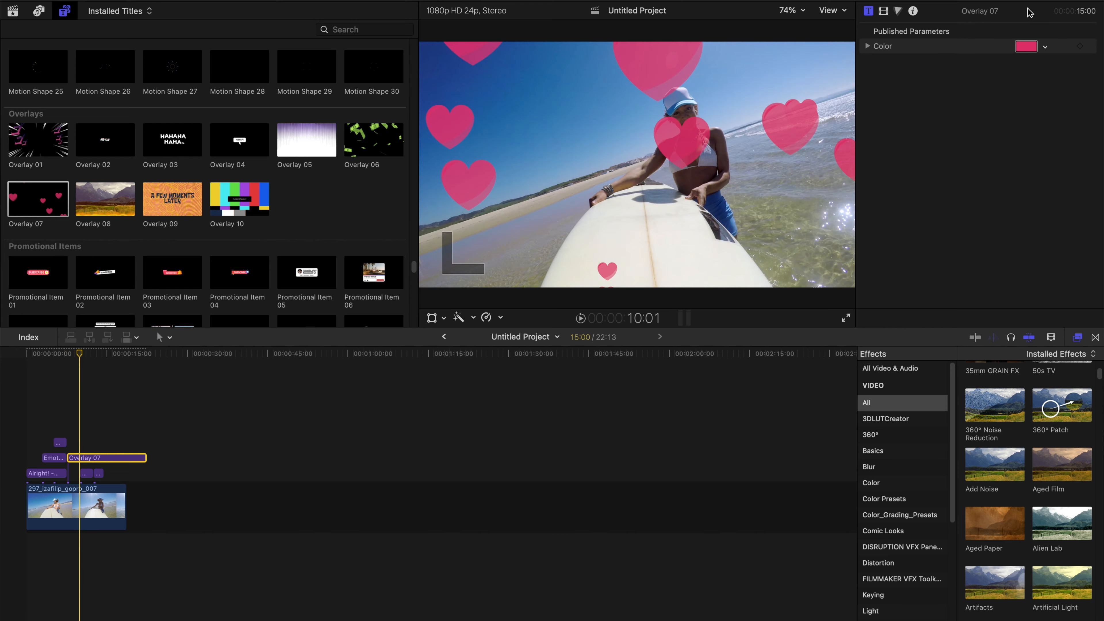
key("ctrl+super+1")
key("space")
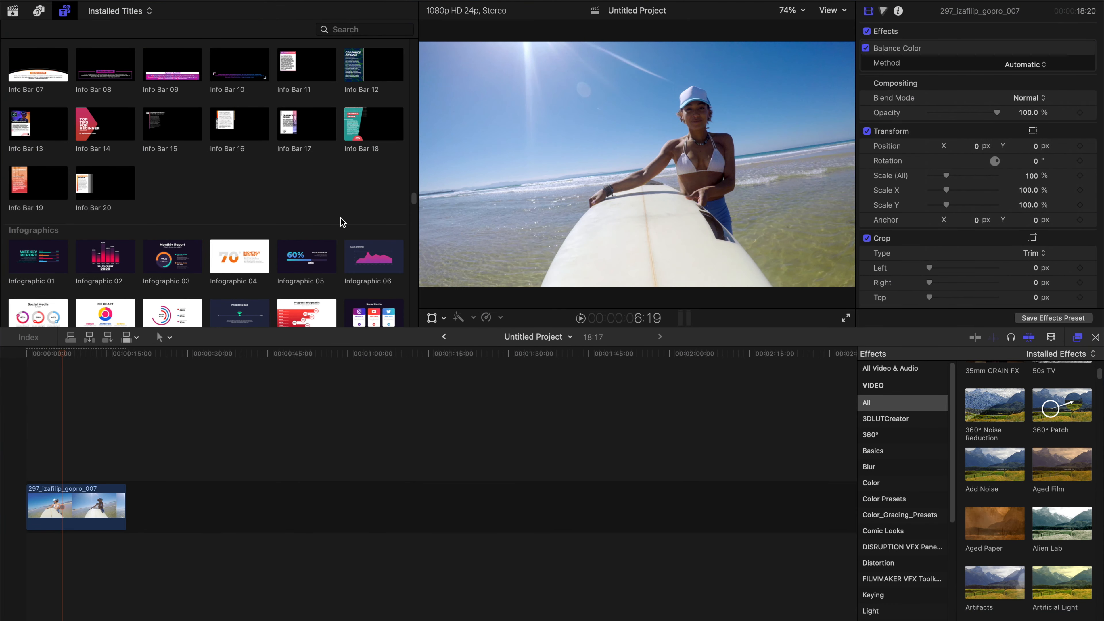
Add the Info Bar 14 title above the surf clip at the timeline start and play back its opening animation.
scroll(343, 222, "up", 4)
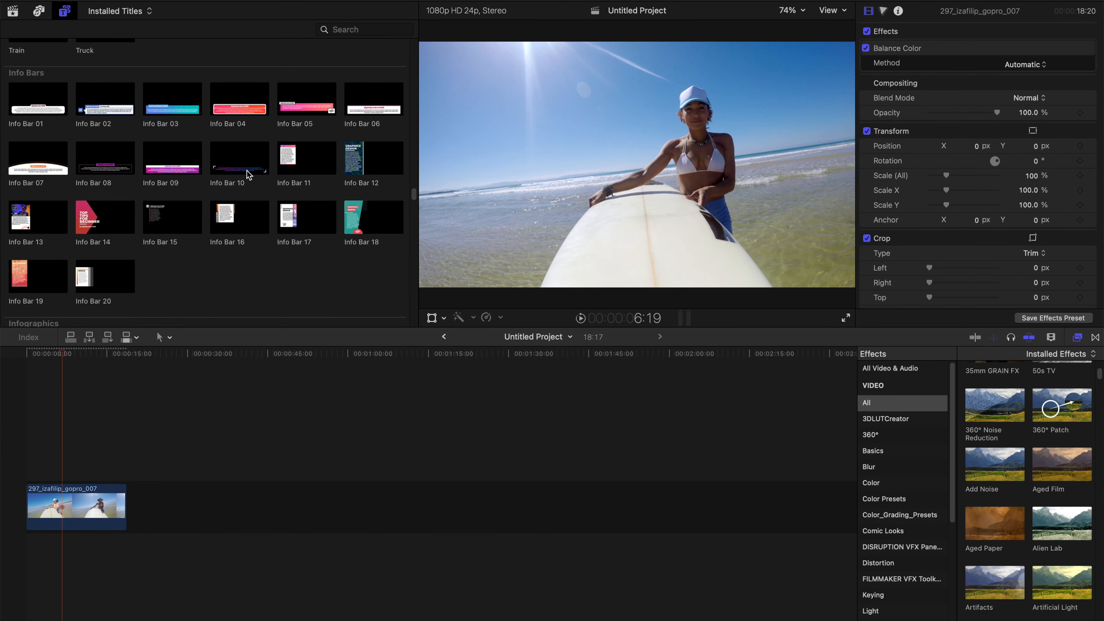
left_click_drag(107, 215, 21, 465)
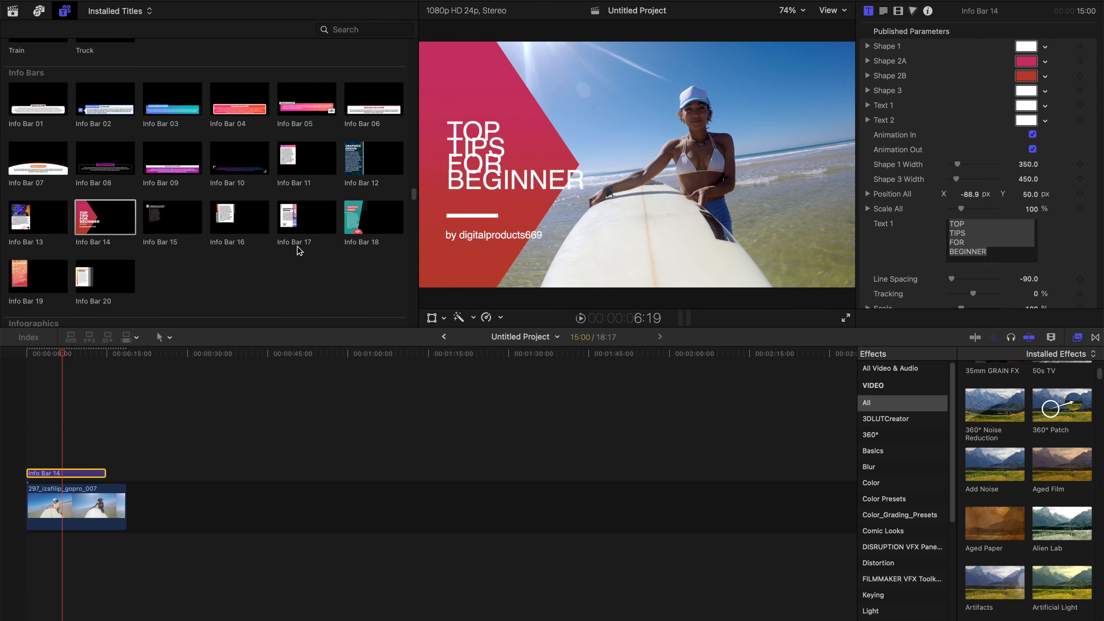
key("super+ctrl+1")
key("space")
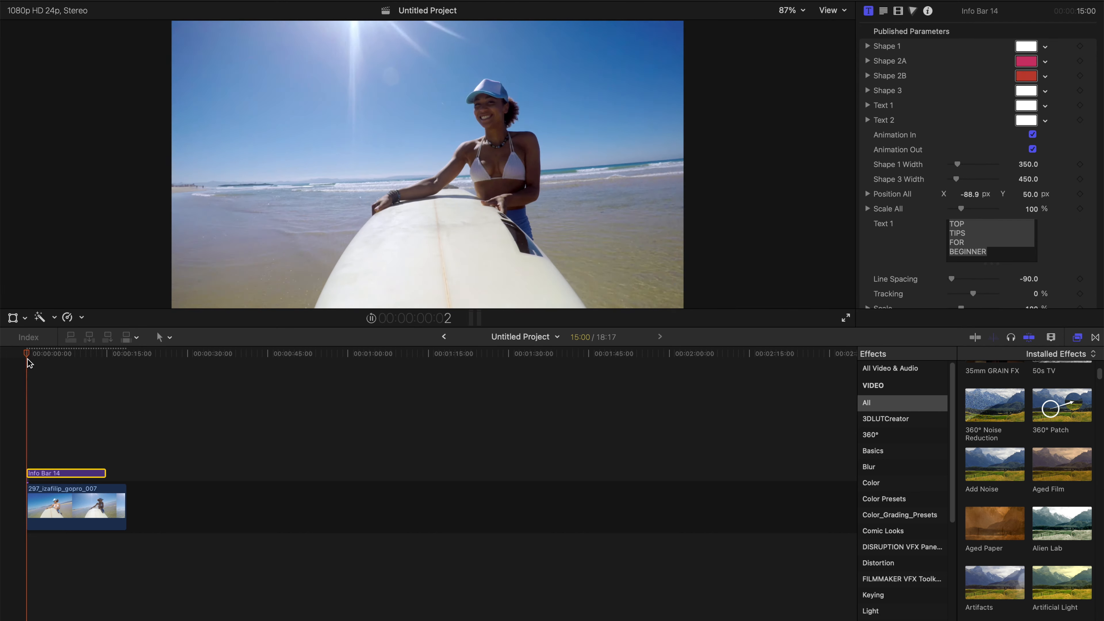
key("space")
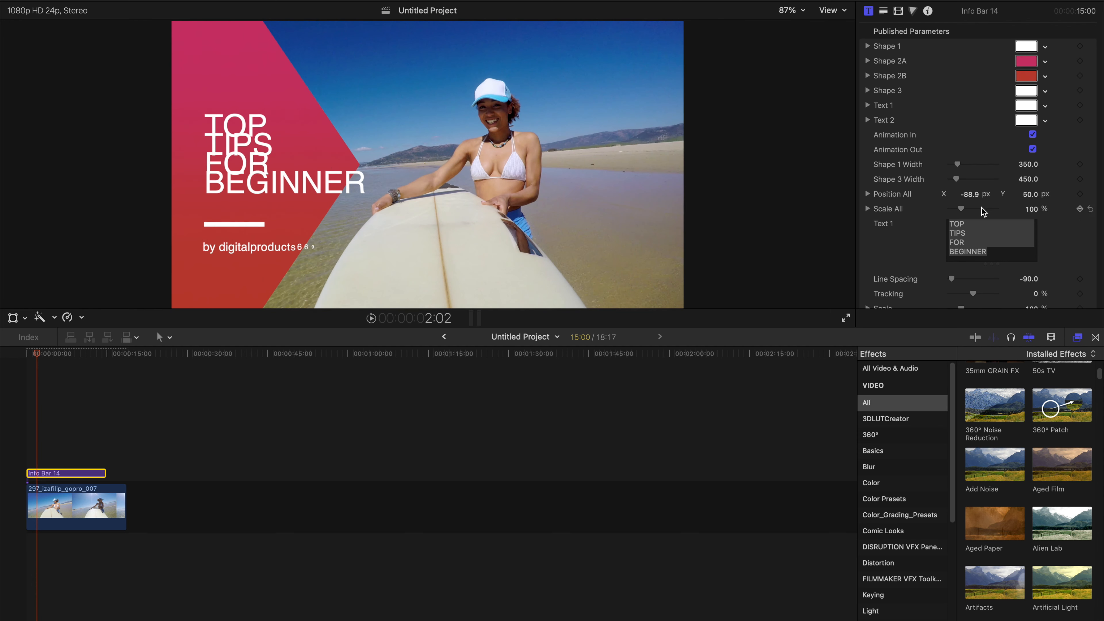
Set Info Bar 14's Text 1 line spacing to -23.0 and move the heading to about X 63 px, Y -770 px.
scroll(981, 208, "down", 2)
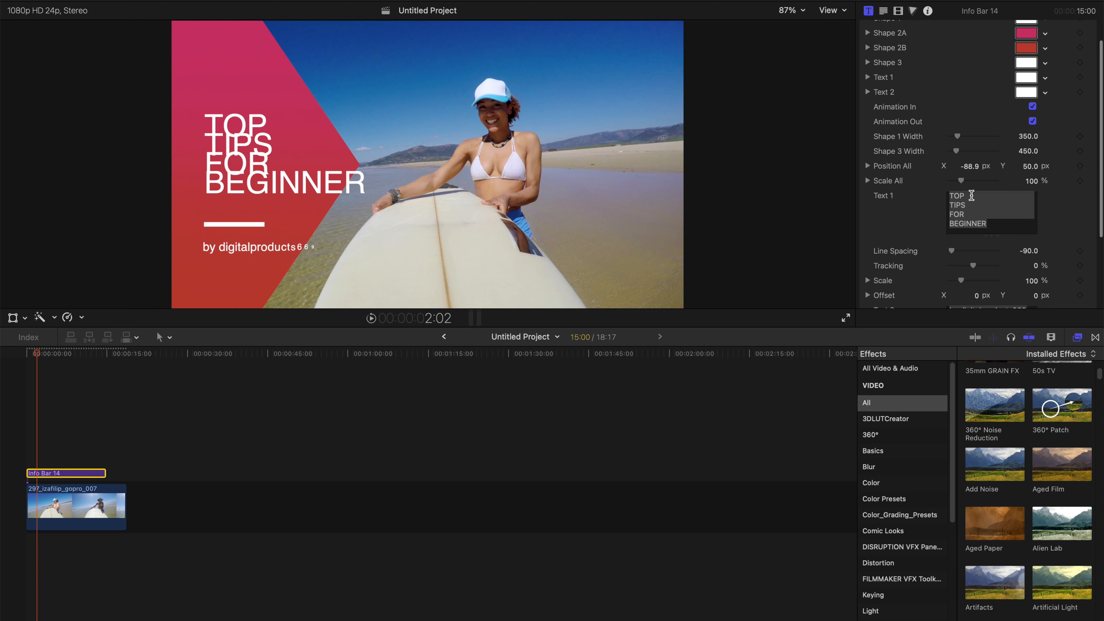
left_click_drag(950, 250, 968, 255)
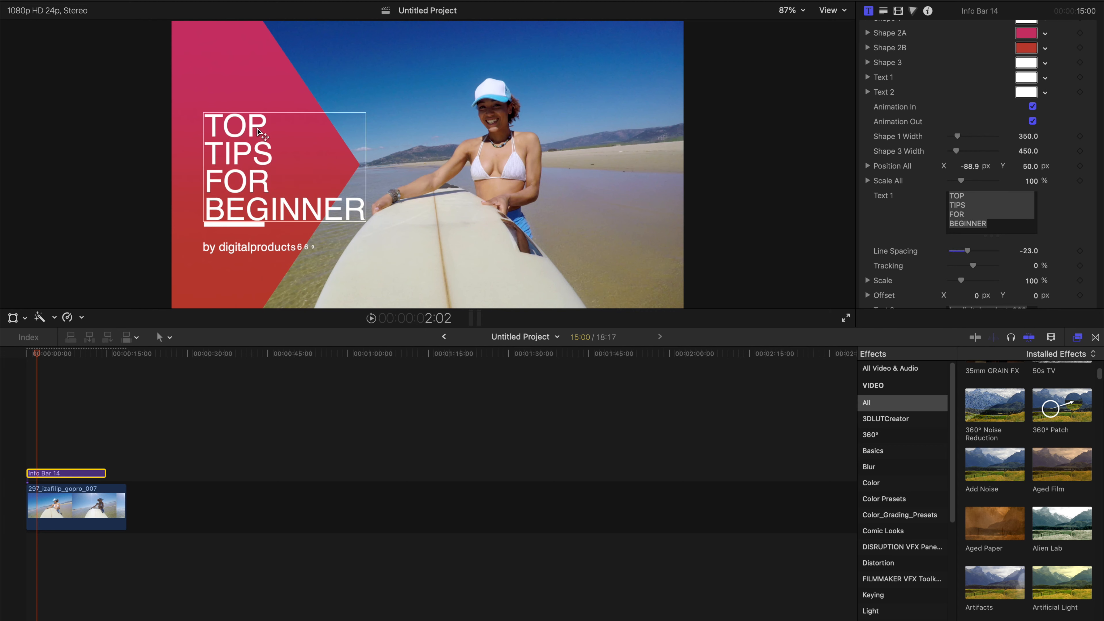
left_click_drag(260, 134, 248, 116)
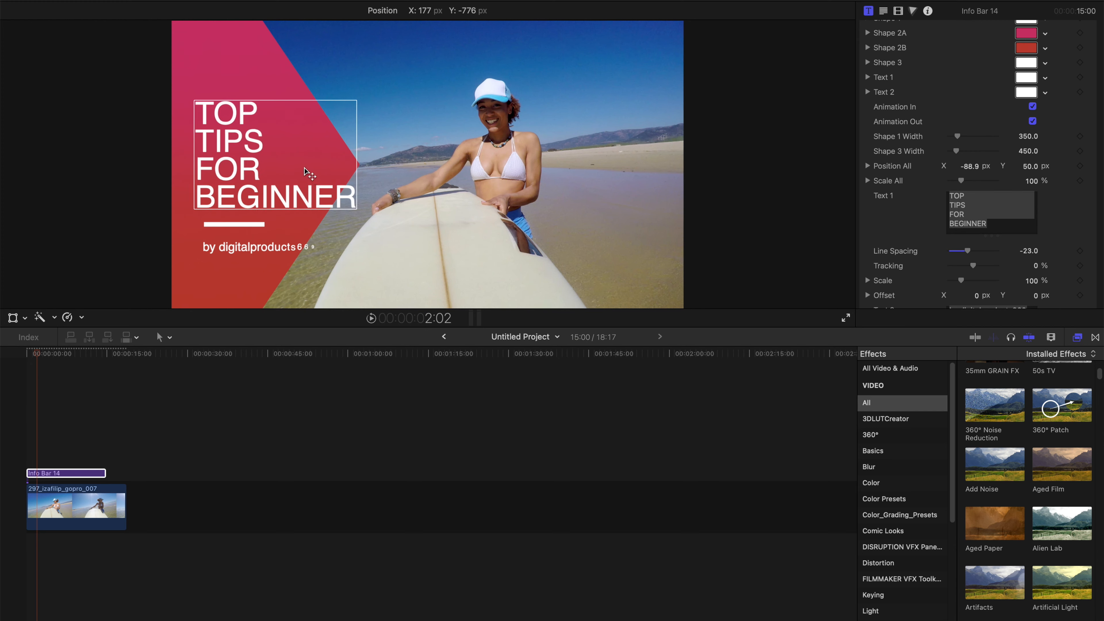
left_click_drag(290, 172, 322, 167)
Replace BEGINNER in the Text 1 heading with New and Surfers on separate lines, and move the heading up clear of the white bar.
scroll(910, 74, "down", 2)
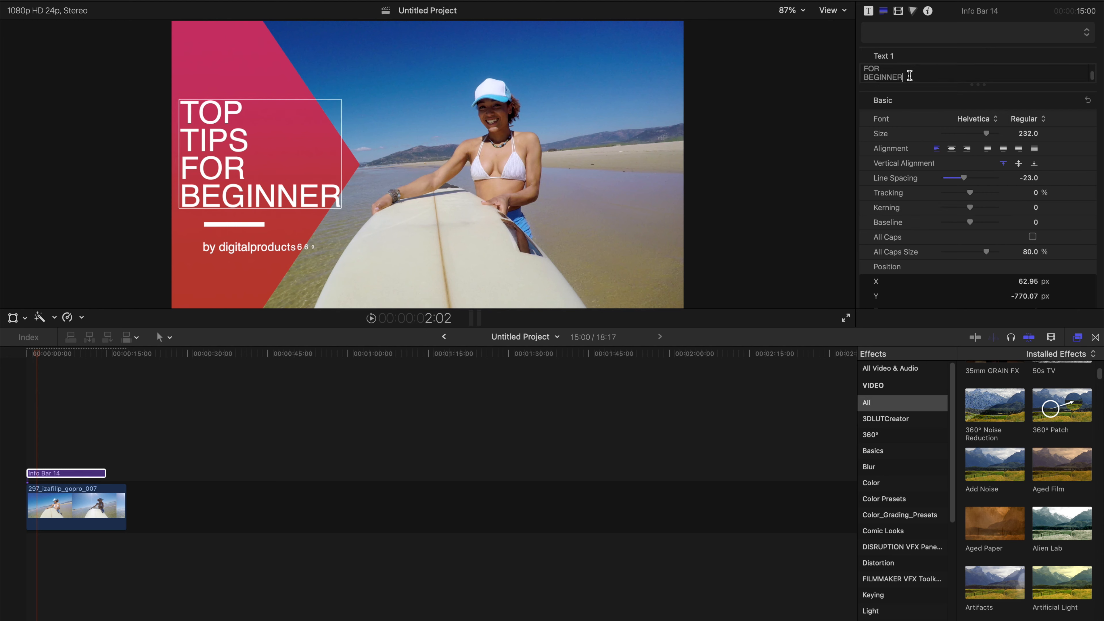
left_click_drag(909, 76, 870, 74)
type("new")
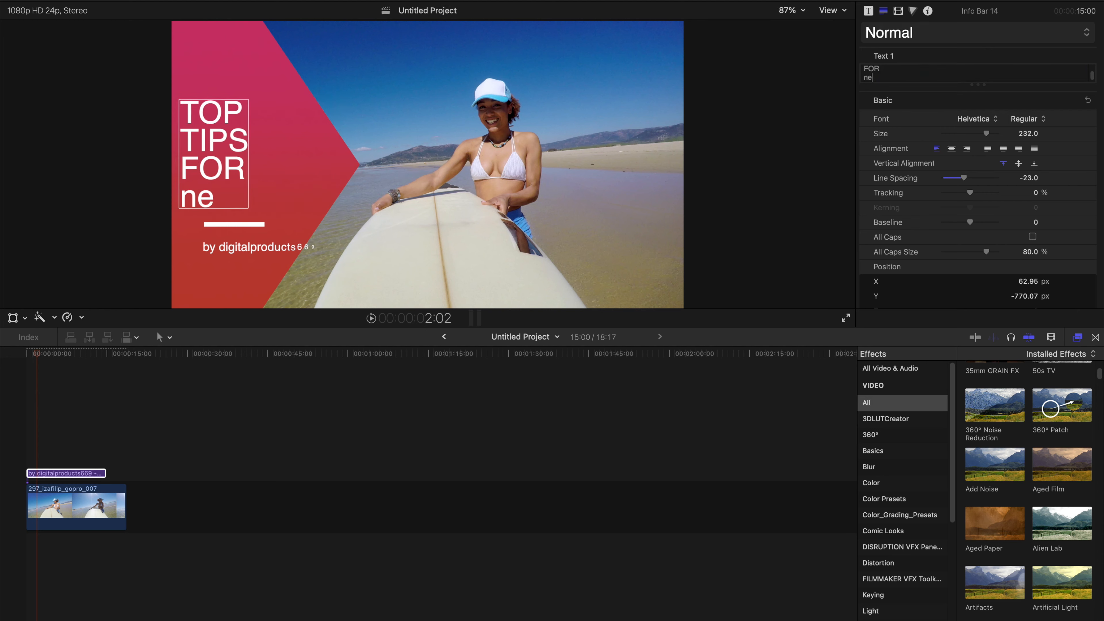
key("BackSpace")
key("BackSpace")
key("BackSpace")
type("New")
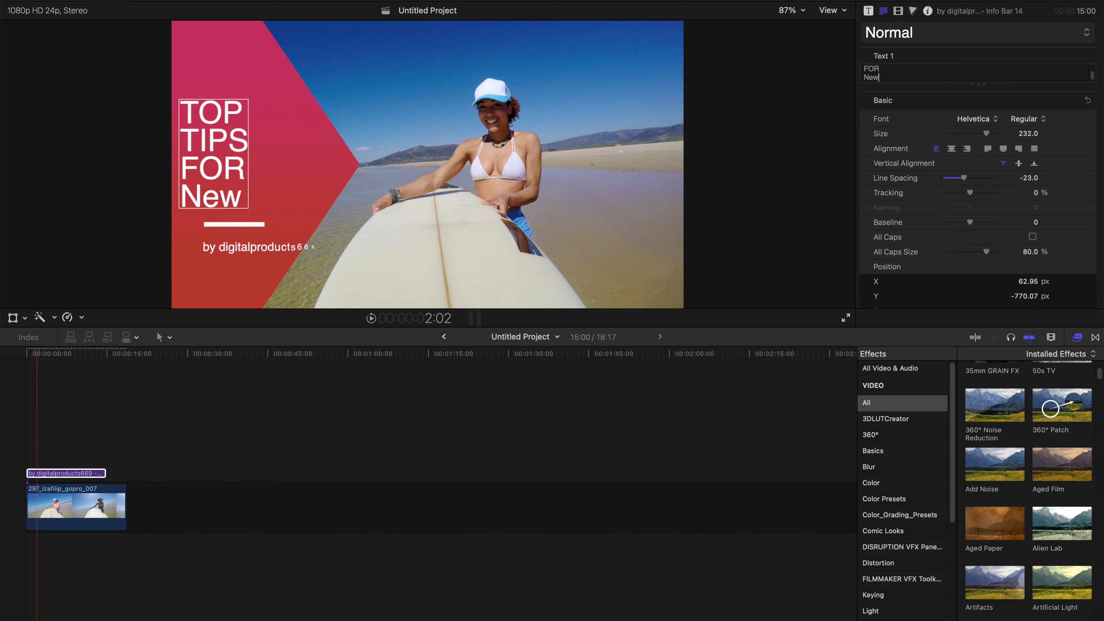
key("Return")
type("Sur")
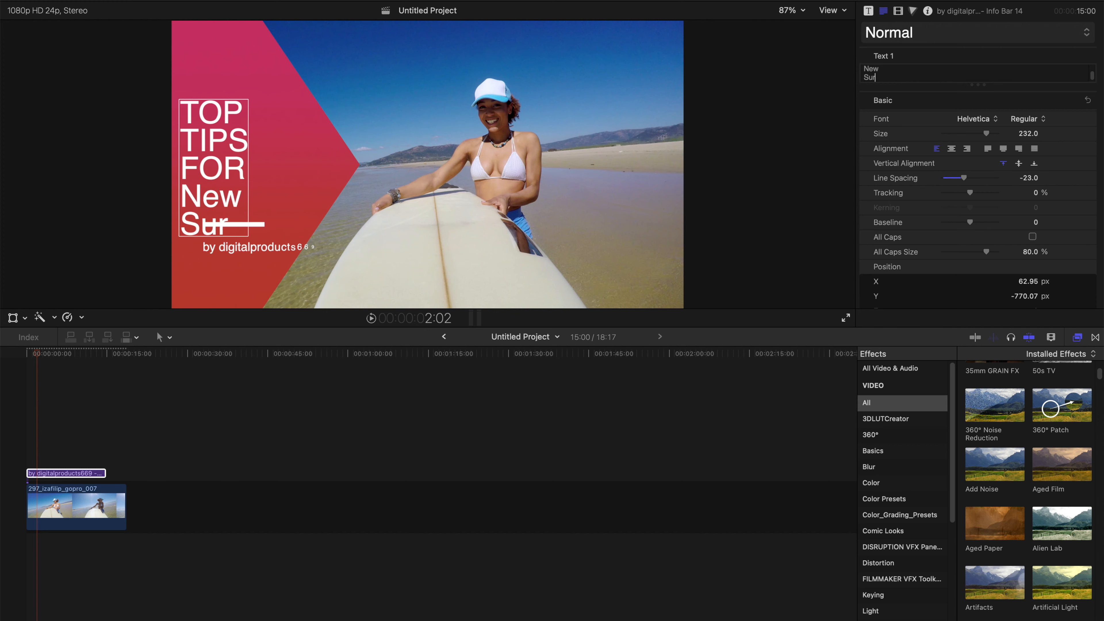
type("fers")
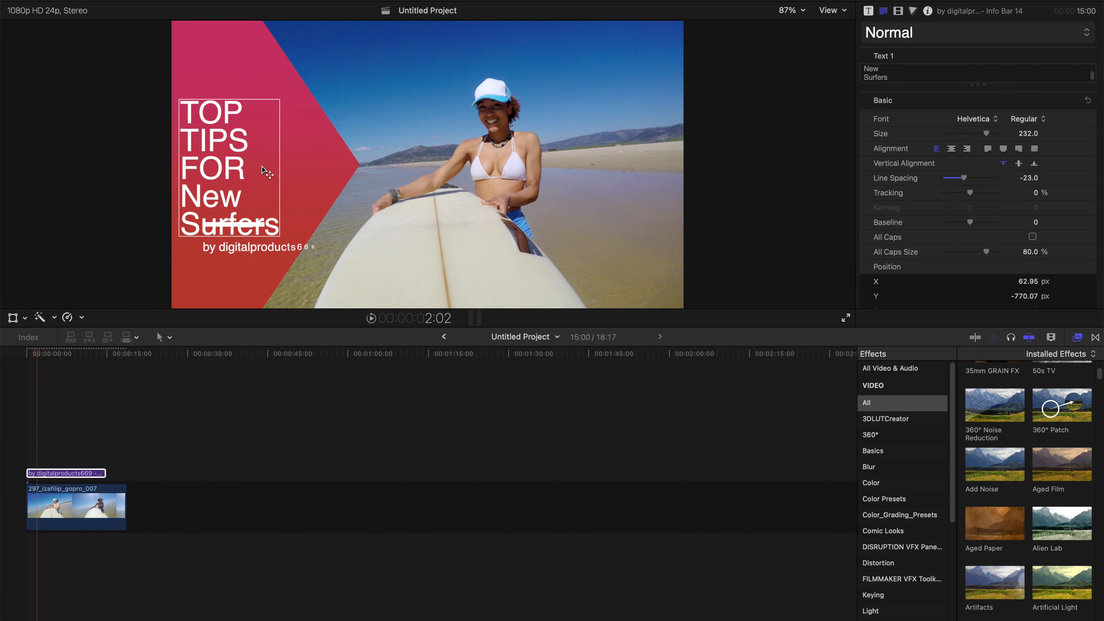
left_click_drag(261, 166, 264, 149)
left_click(428, 166)
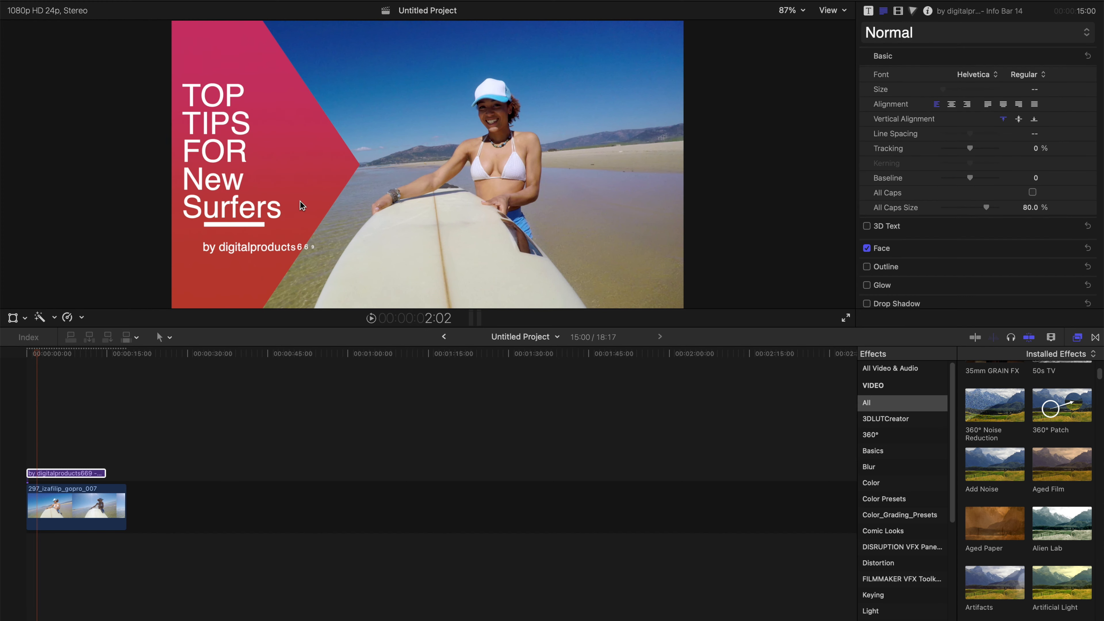
Move the Text 2 line to about X 51 px, Y -1752 px and replace its text with LC Surf.
left_click(261, 252)
left_click_drag(261, 251, 242, 255)
left_click(975, 71)
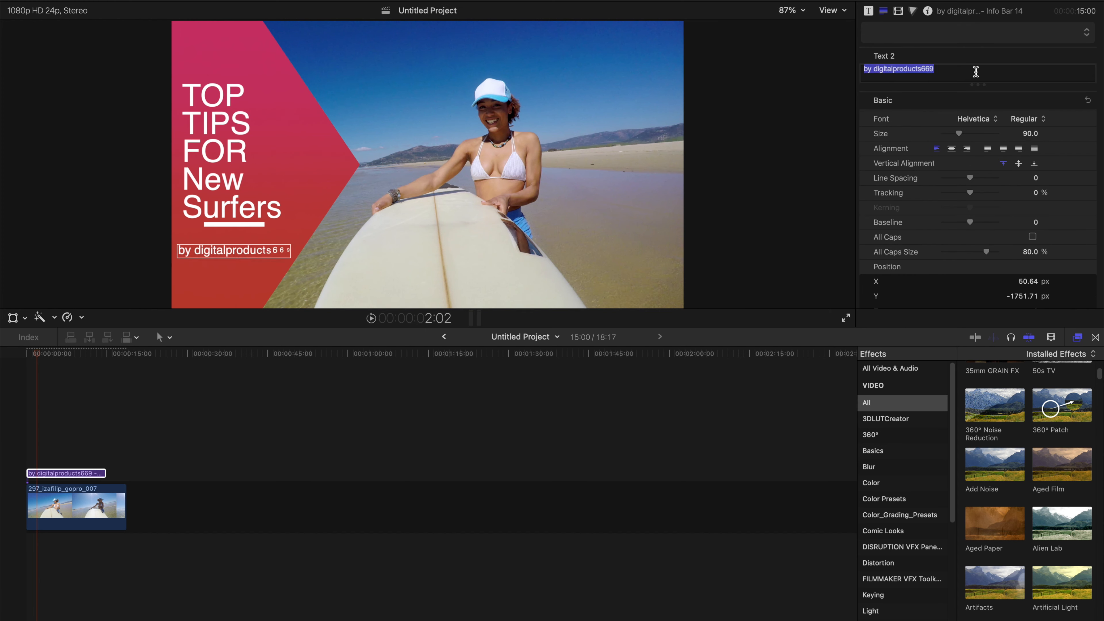
type("LC")
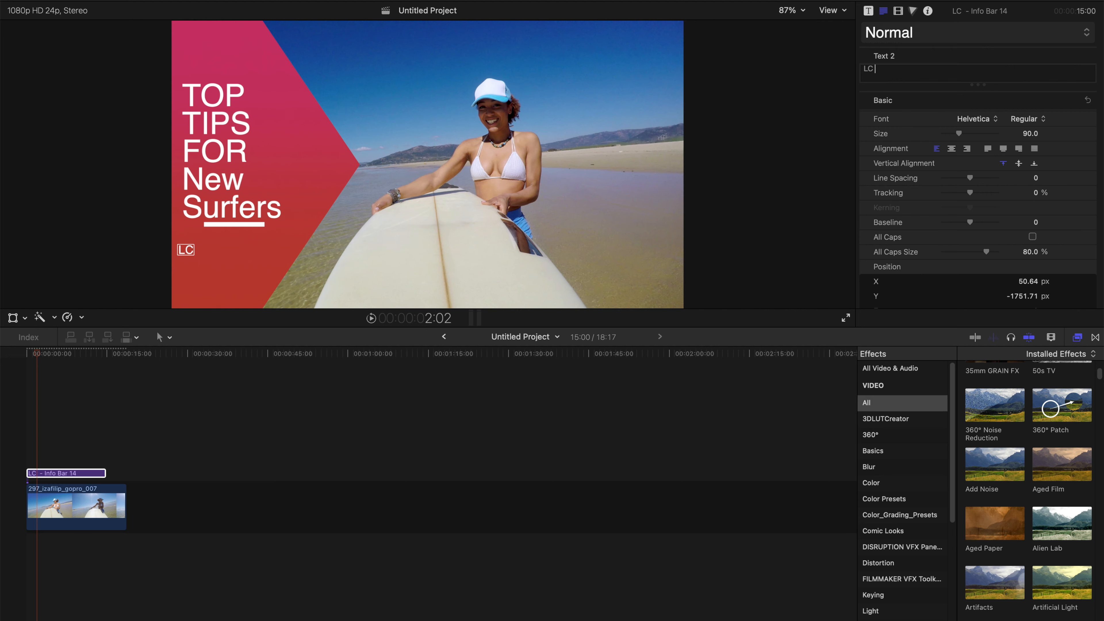
type(" Surf")
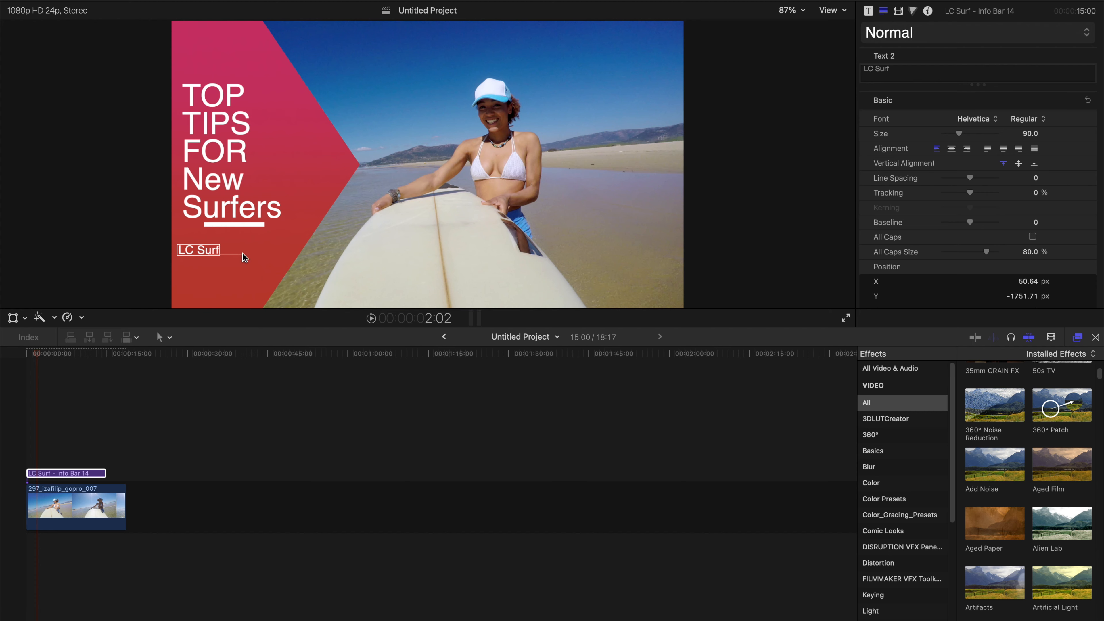
Set the LC Surf text size to 127 and move it beneath the white bar, to about X 210 px, Y -1772 px.
left_click_drag(188, 256, 217, 250)
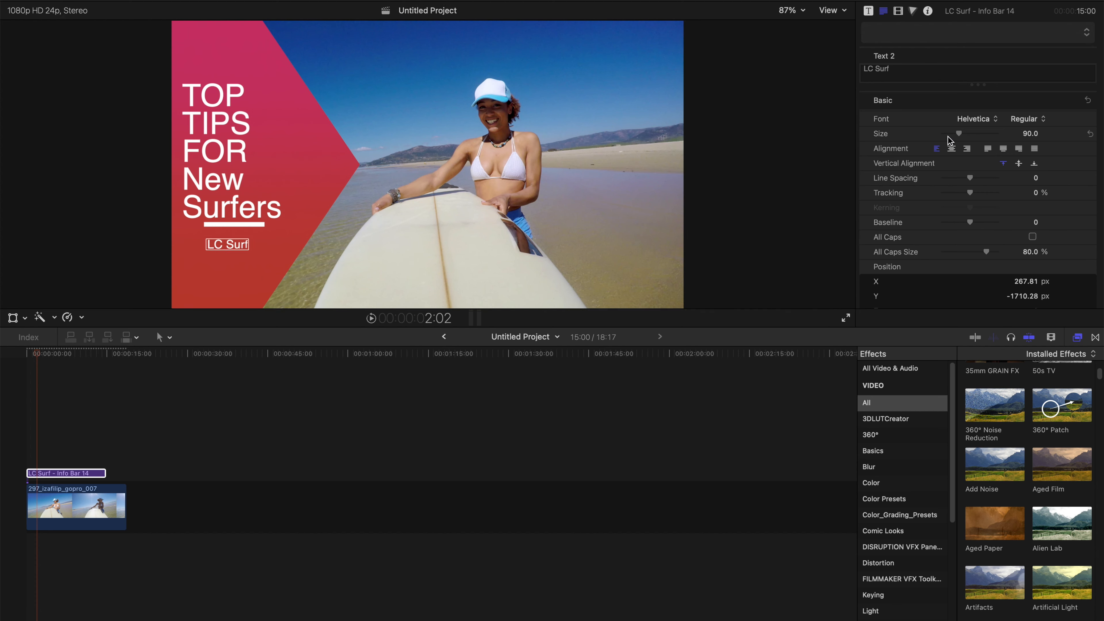
left_click_drag(960, 134, 966, 134)
left_click_drag(257, 247, 249, 256)
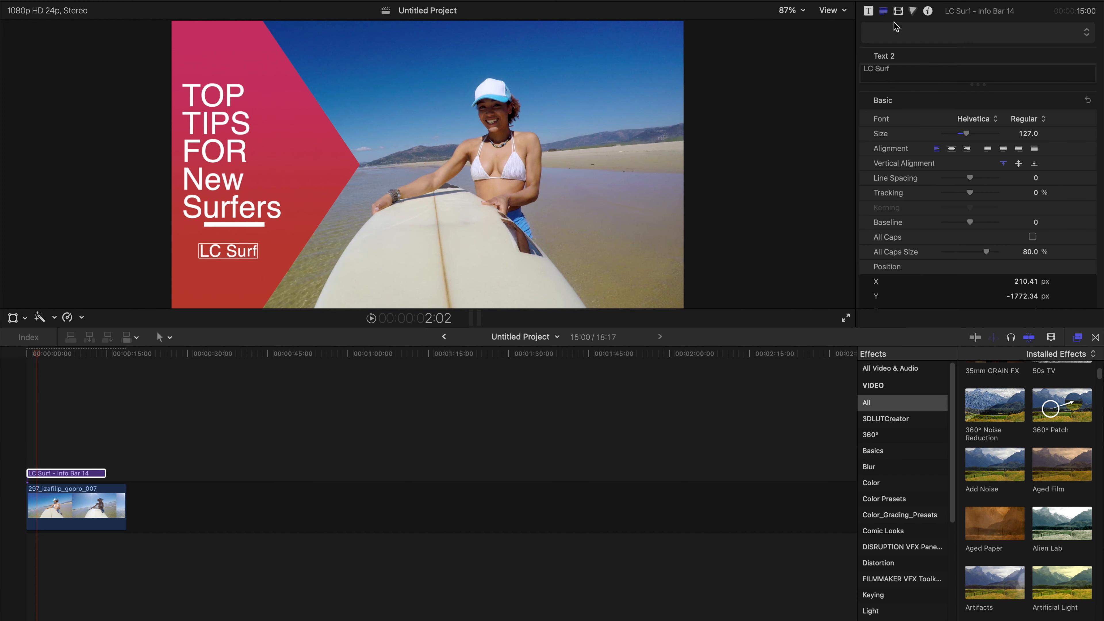